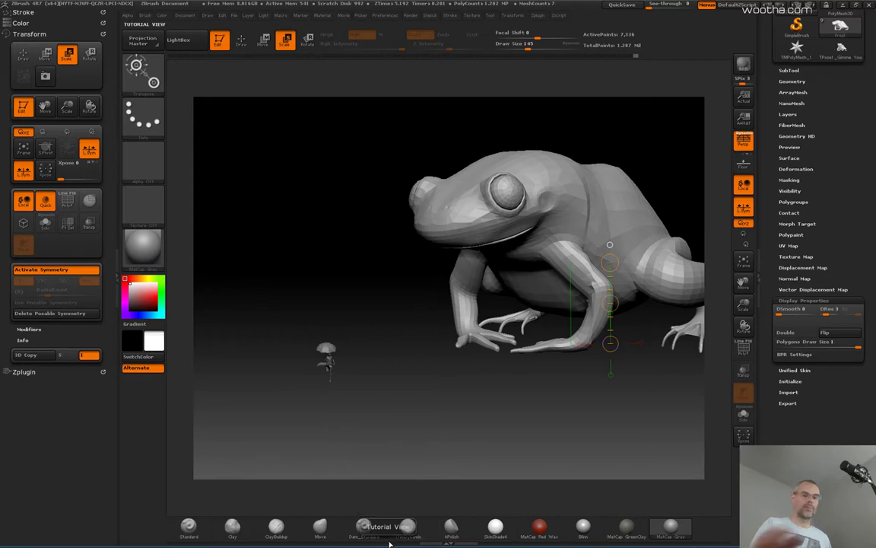
pyautogui.moveTo(377, 417); pyautogui.dragTo(400, 399)
pyautogui.moveTo(369, 263); pyautogui.dragTo(576, 282)
pyautogui.moveTo(441, 267); pyautogui.dragTo(441, 253)
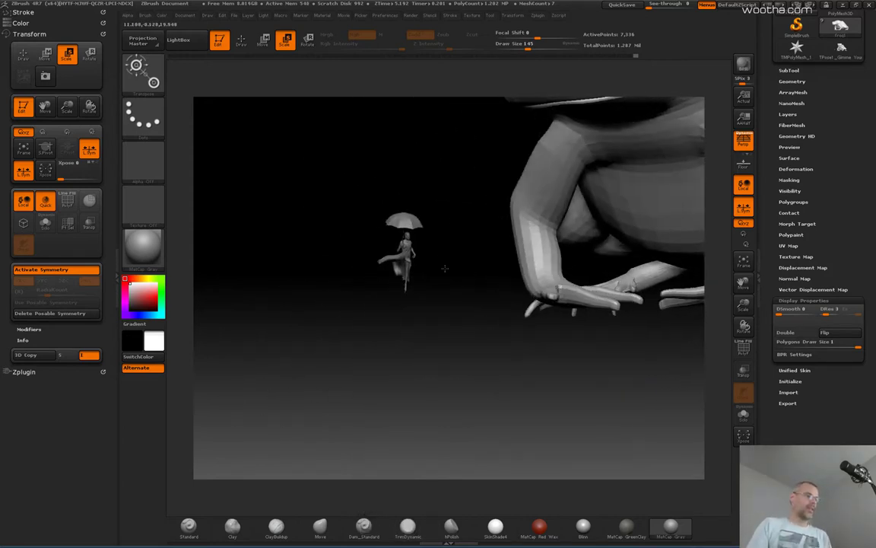
pyautogui.moveTo(490, 360); pyautogui.dragTo(475, 352)
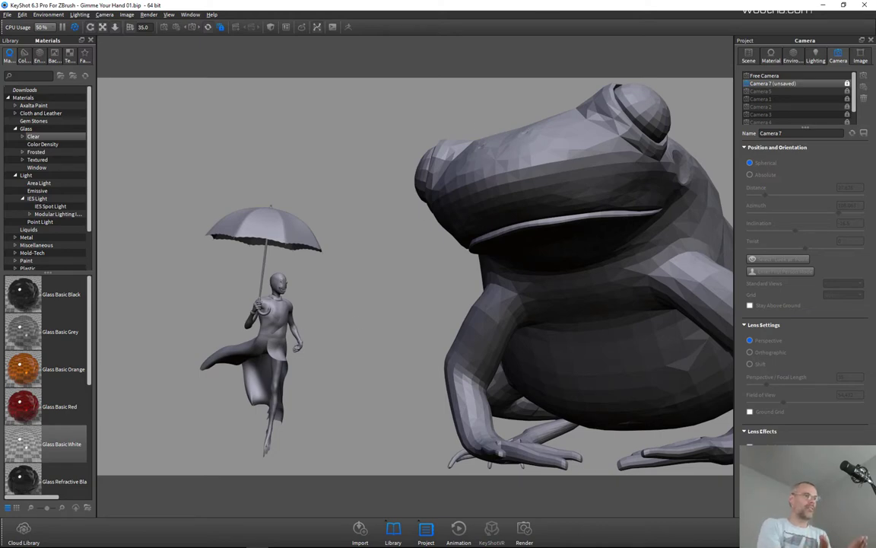
# - Switch to DAZ Studio and hide the child figure, Genesis (2), in the scene
pyautogui.click(390, 539)
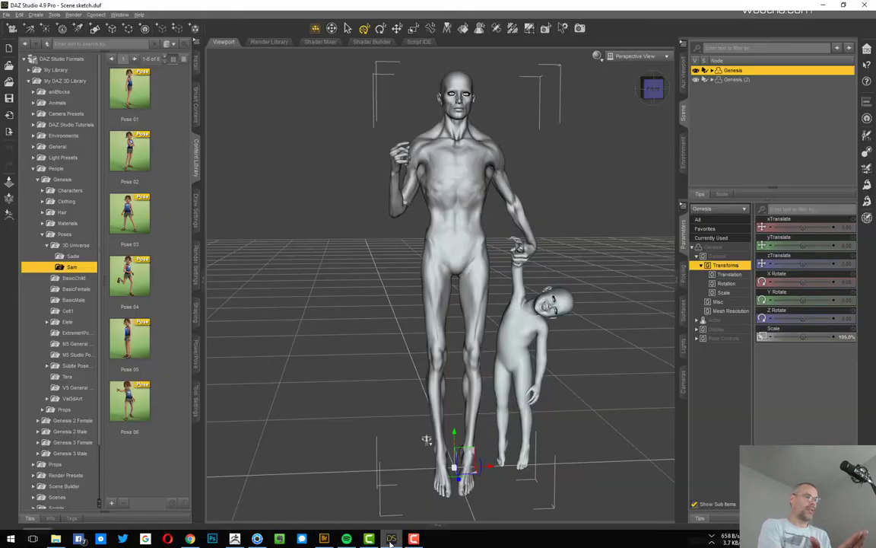
pyautogui.moveTo(652, 87)
pyautogui.mouseDown()
pyautogui.moveTo(675, 90)
pyautogui.moveTo(658, 93)
pyautogui.moveTo(673, 99)
pyautogui.moveTo(654, 87)
pyautogui.mouseUp()
pyautogui.click(654, 88)
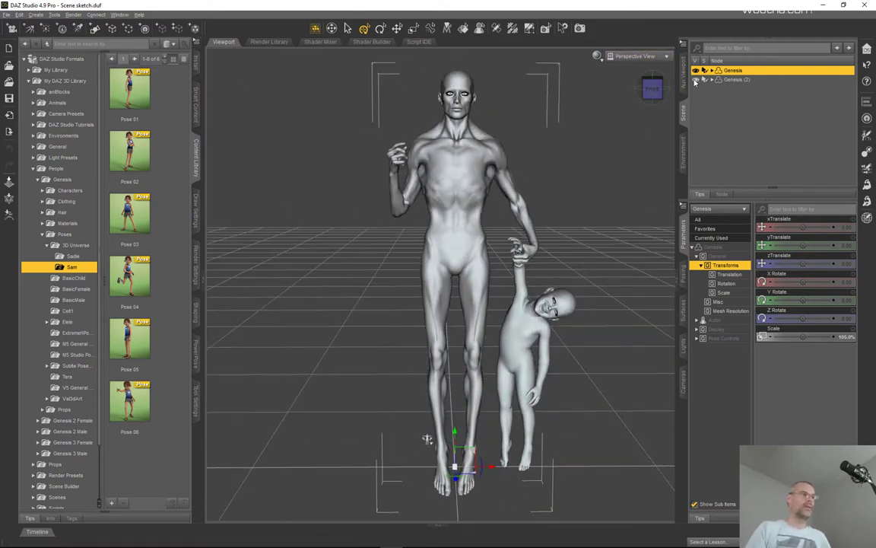
pyautogui.click(695, 80)
# - Examine the tall figure's full body and current pose from the front, at an angle and from the side
pyautogui.moveTo(652, 89)
pyautogui.mouseDown()
pyautogui.moveTo(668, 99)
pyautogui.moveTo(648, 91)
pyautogui.mouseUp()
pyautogui.scroll(-2, 379, 362)
pyautogui.scroll(-1, 382, 351)
pyautogui.click(648, 90)
pyautogui.click(649, 90)
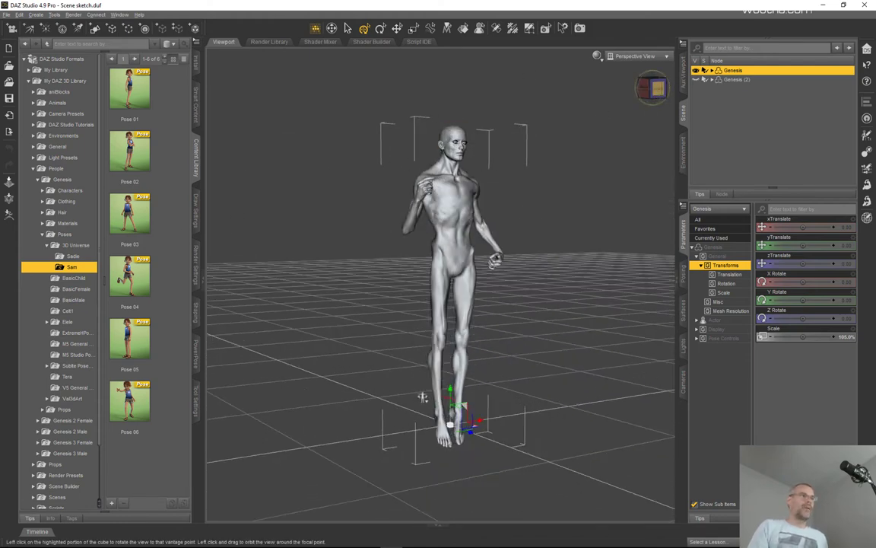
pyautogui.click(652, 88)
pyautogui.moveTo(416, 400)
pyautogui.mouseDown()
pyautogui.moveTo(418, 392)
pyautogui.moveTo(426, 395)
pyautogui.mouseUp()
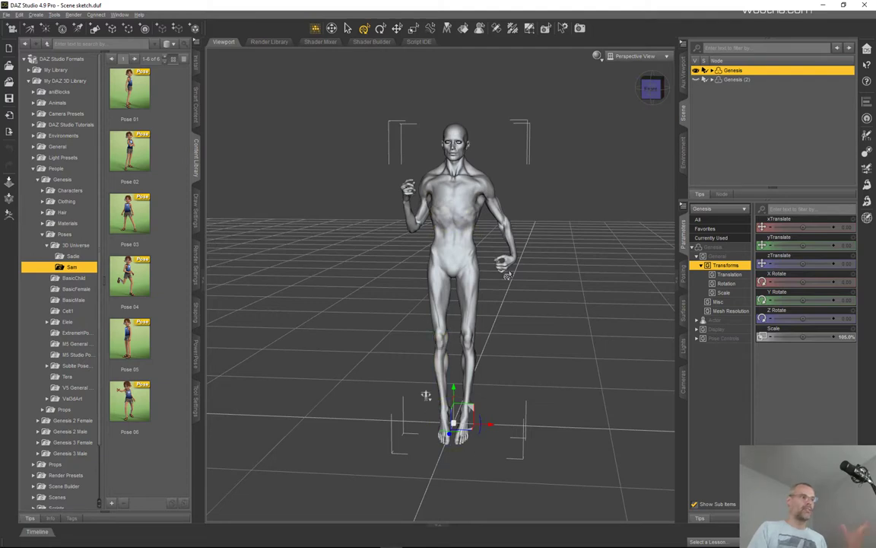
pyautogui.moveTo(651, 88); pyautogui.dragTo(620, 83)
pyautogui.click(652, 88)
pyautogui.moveTo(425, 398); pyautogui.dragTo(416, 401)
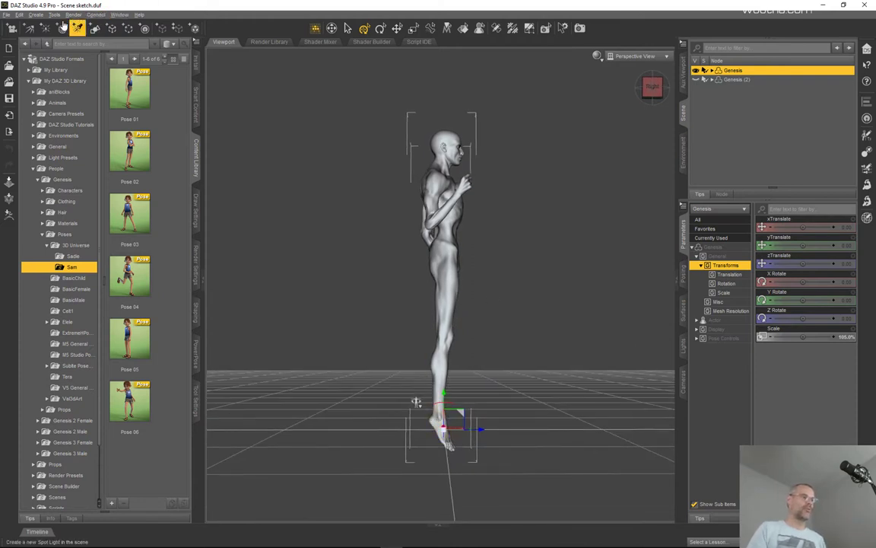
# - Pose the tall figure's legs with the ActivePose tool, pulling both feet backward and raising the right leg farther behind
pyautogui.click(54, 14)
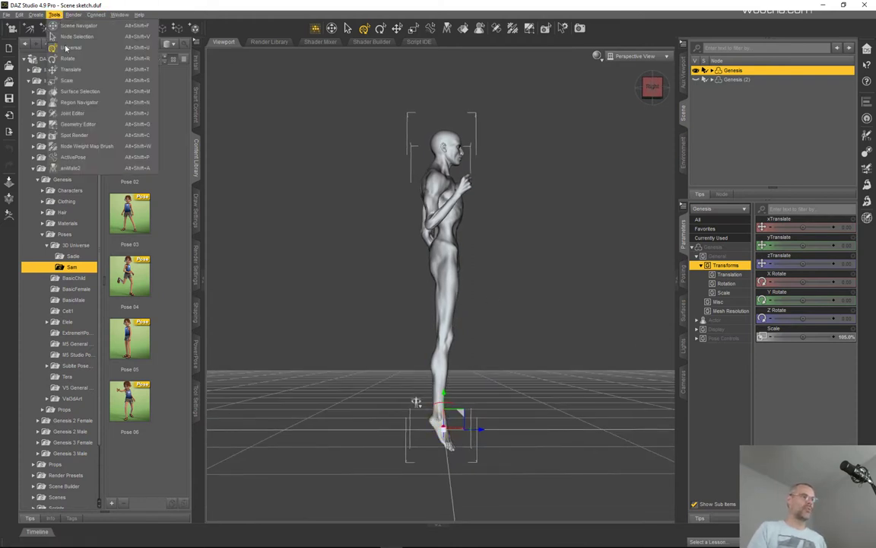
pyautogui.click(87, 157)
pyautogui.moveTo(437, 423); pyautogui.dragTo(311, 365)
pyautogui.moveTo(365, 407); pyautogui.dragTo(478, 418)
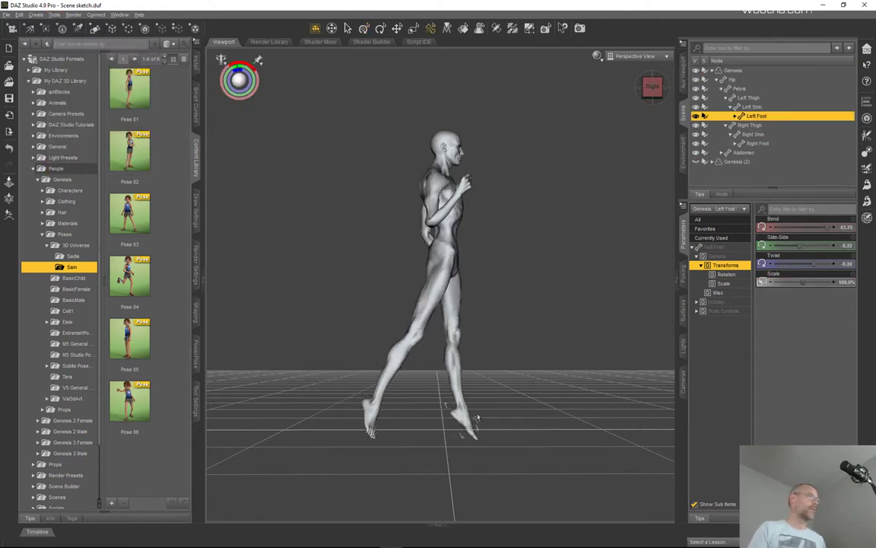
pyautogui.moveTo(376, 415); pyautogui.dragTo(298, 368)
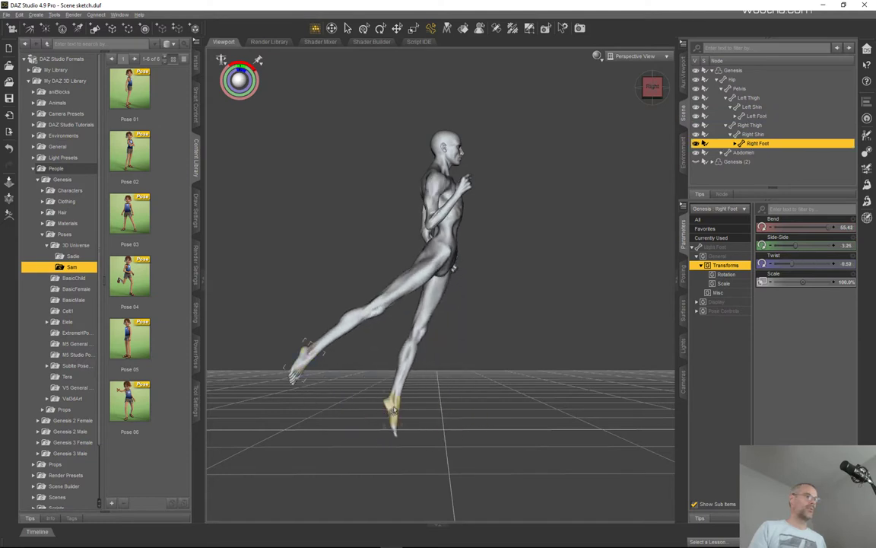
pyautogui.moveTo(394, 409)
pyautogui.mouseDown()
pyautogui.moveTo(380, 411)
pyautogui.moveTo(391, 412)
pyautogui.mouseUp()
pyautogui.moveTo(303, 367); pyautogui.dragTo(291, 374)
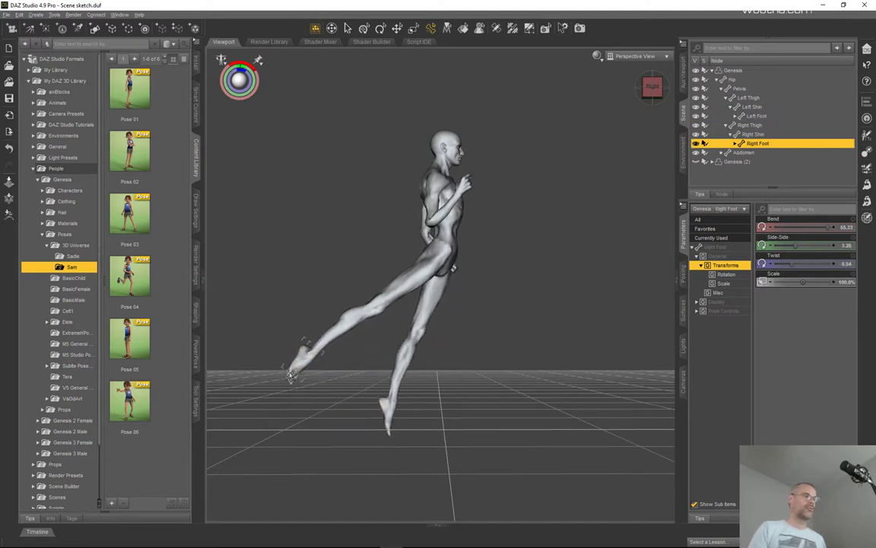
# - Pull the figure's left hand forward so the arm reaches out in front of the chest
pyautogui.click(651, 86)
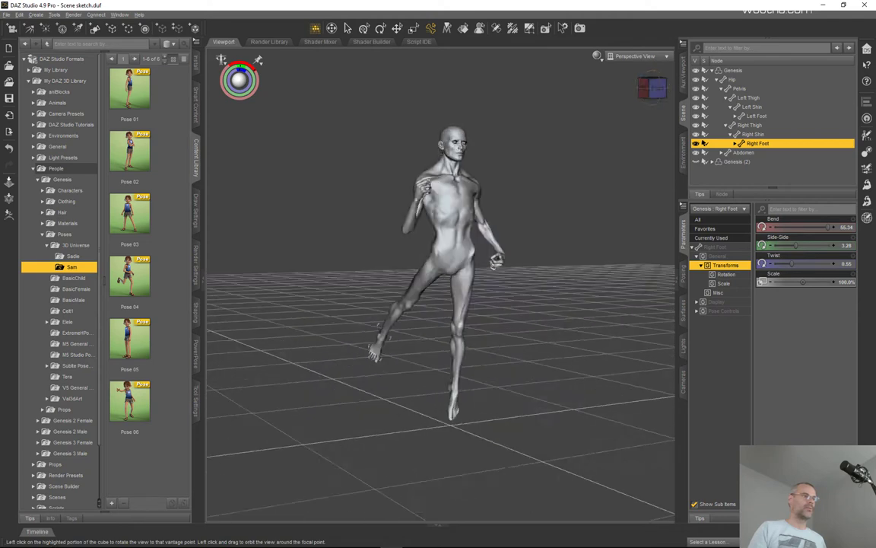
pyautogui.moveTo(651, 86); pyautogui.dragTo(630, 118)
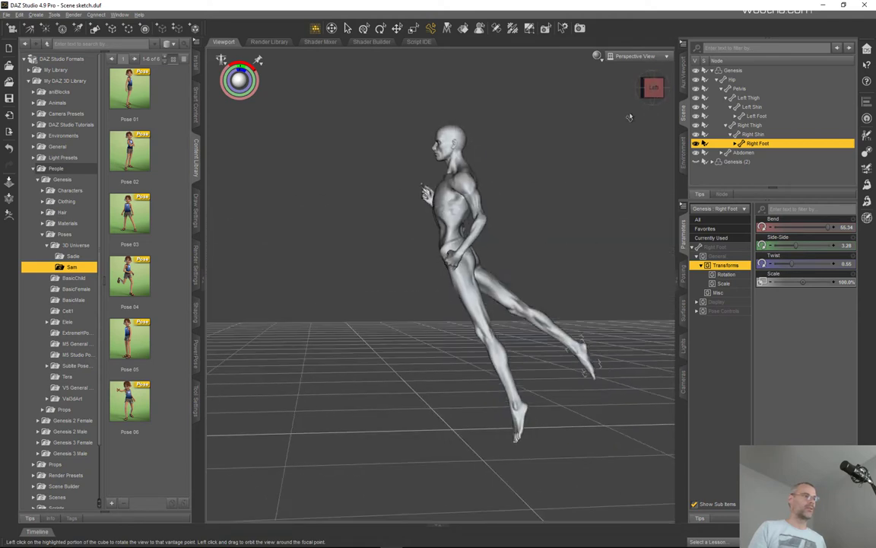
pyautogui.click(440, 259)
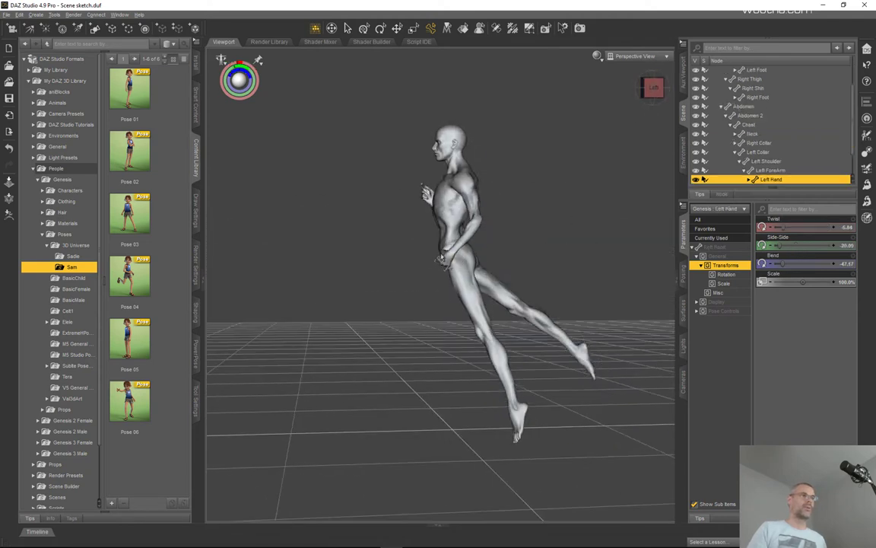
pyautogui.moveTo(441, 257); pyautogui.dragTo(369, 214)
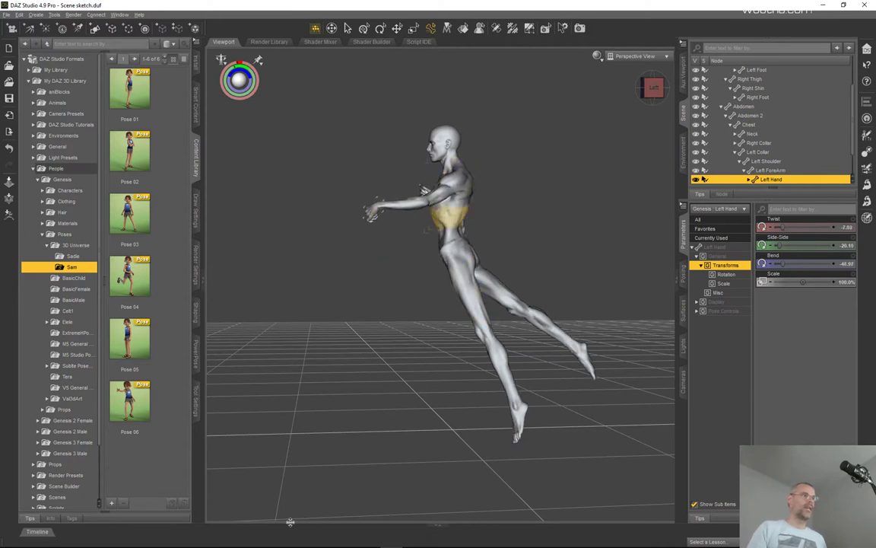
# - Search the web for "canne à peche in english" in a new browser tab, and return to DAZ Studio
pyautogui.click(191, 539)
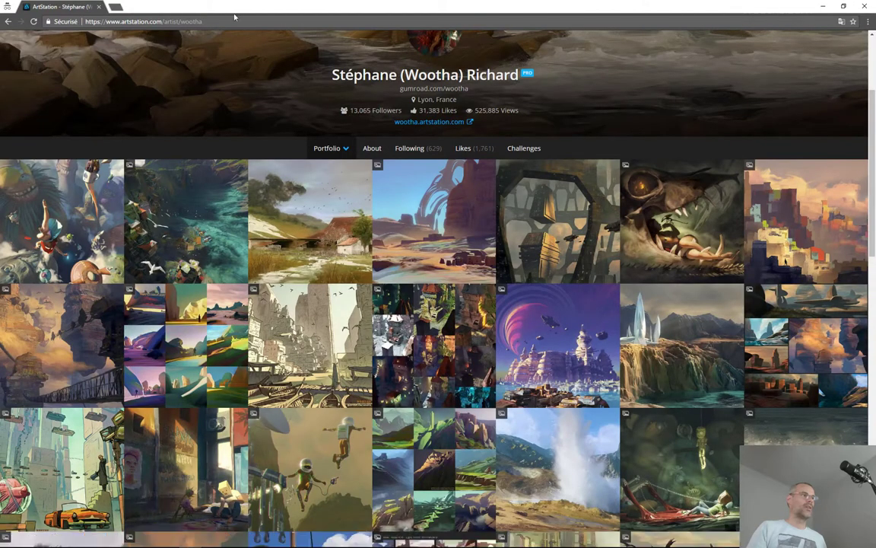
pyautogui.click(114, 7)
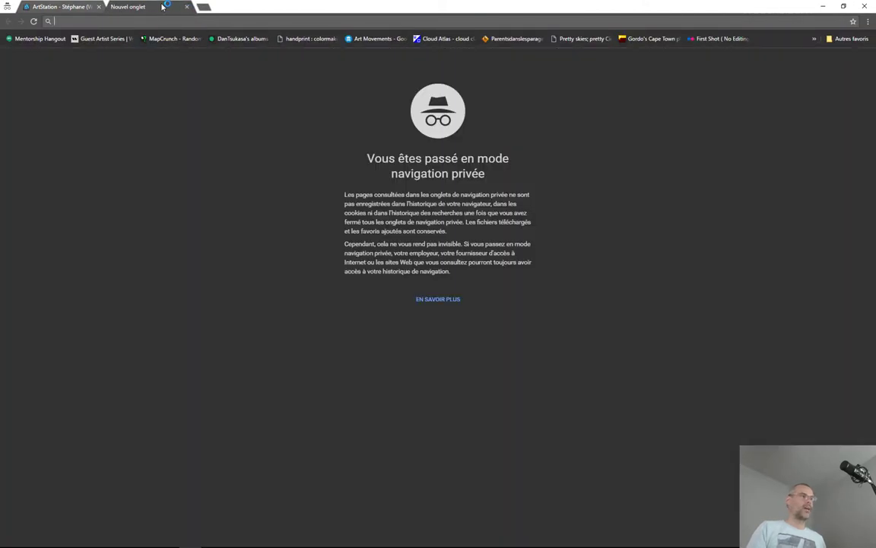
pyautogui.write('canne à pe')
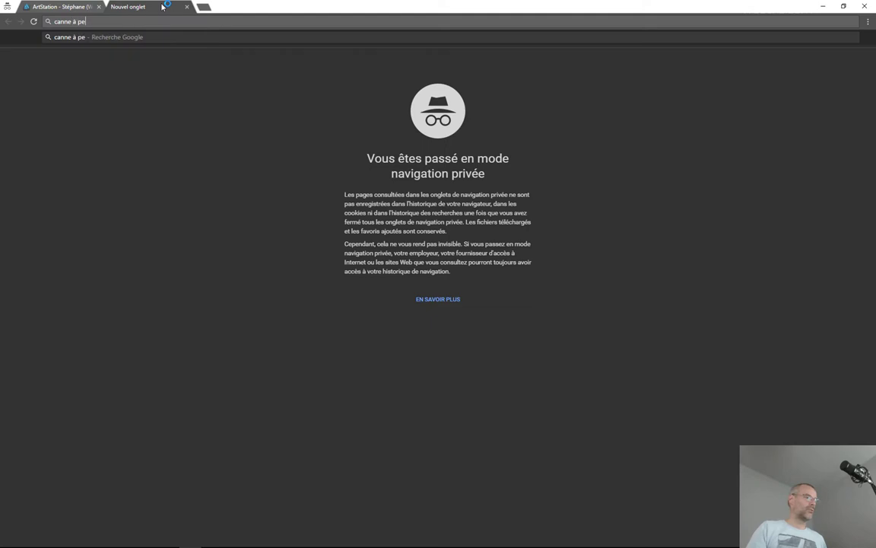
pyautogui.write('che in english')
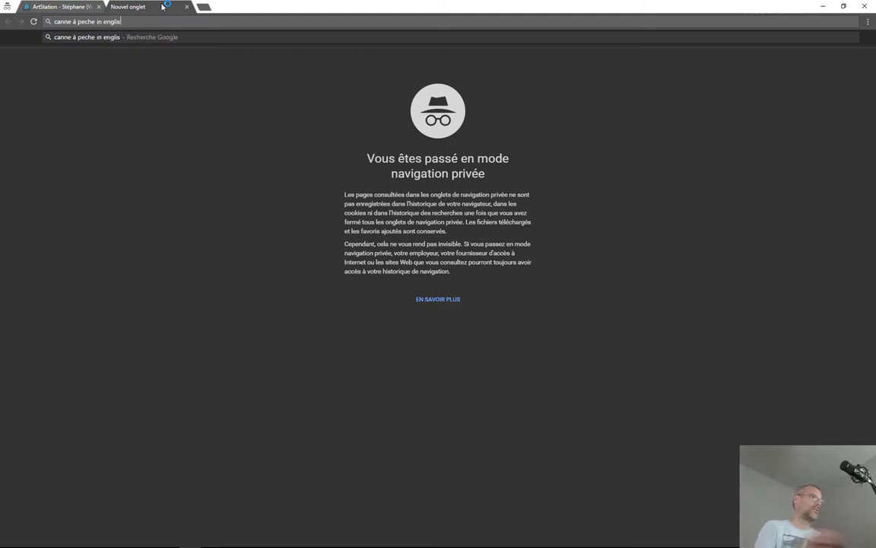
pyautogui.press('Return')
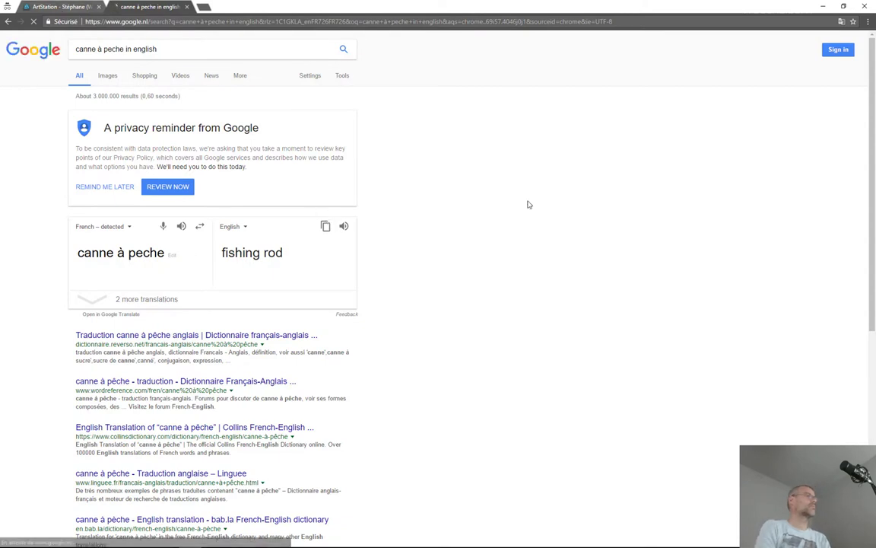
pyautogui.click(823, 6)
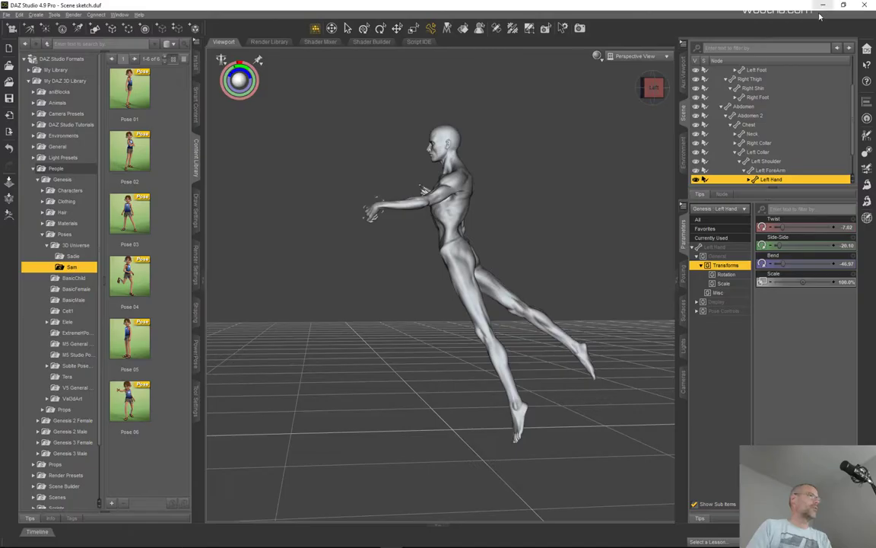
# - Adjust the left hand with PowerPose to a bend of about 7 and a twist of about -10
pyautogui.moveTo(647, 94); pyautogui.dragTo(615, 86)
pyautogui.moveTo(370, 214); pyautogui.dragTo(371, 216)
pyautogui.moveTo(652, 88); pyautogui.dragTo(404, 342)
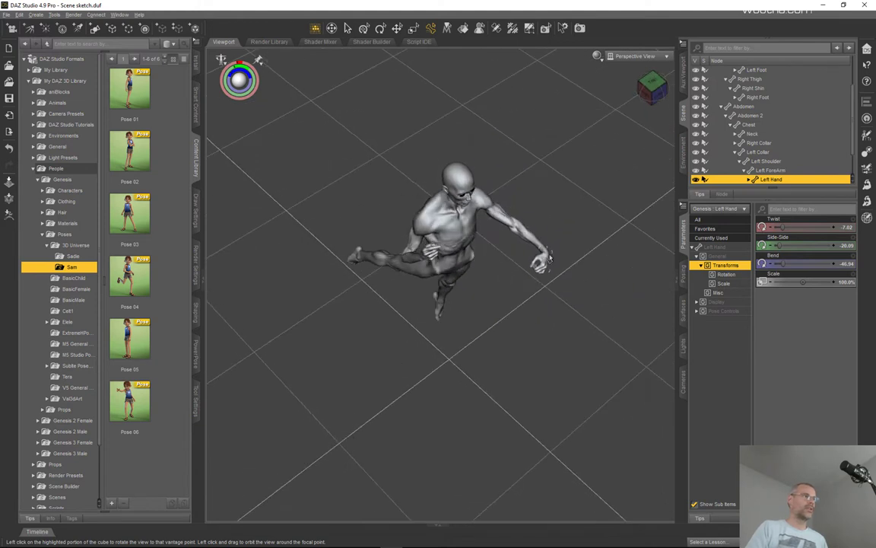
pyautogui.click(197, 355)
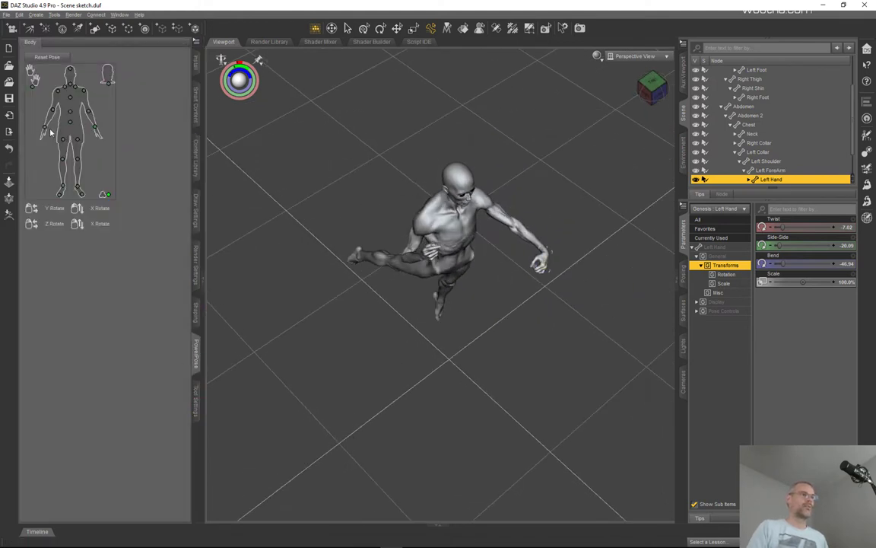
pyautogui.moveTo(95, 130); pyautogui.dragTo(85, 99)
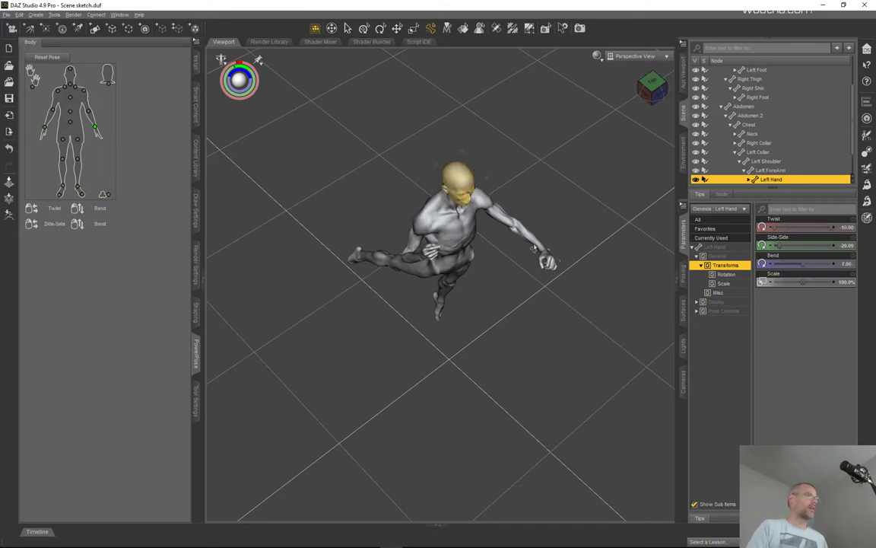
# - Set the left forearm's twist to about -26
pyautogui.click(524, 239)
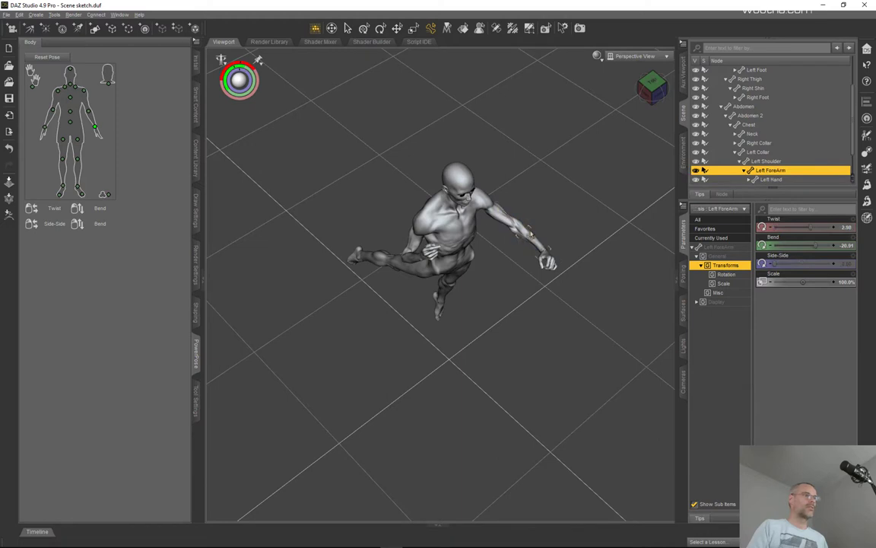
pyautogui.click(530, 239)
pyautogui.click(527, 238)
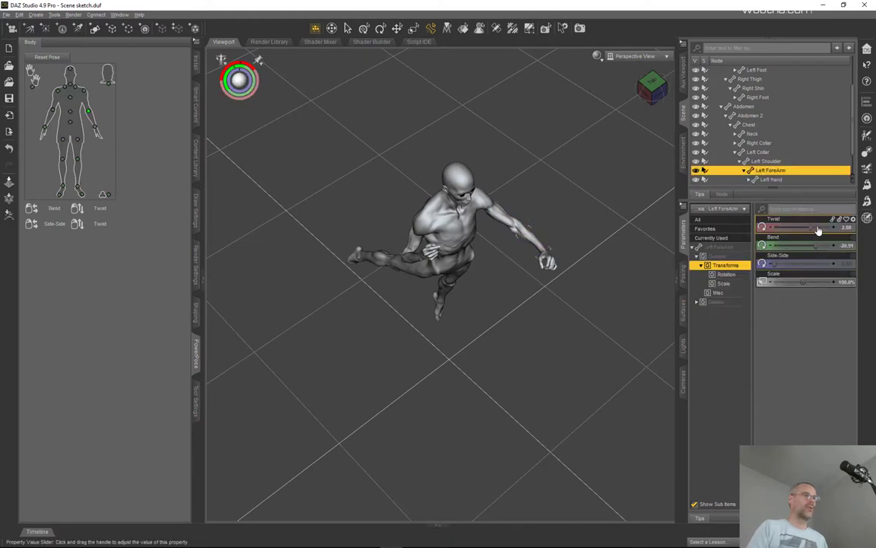
pyautogui.moveTo(807, 226); pyautogui.dragTo(800, 228)
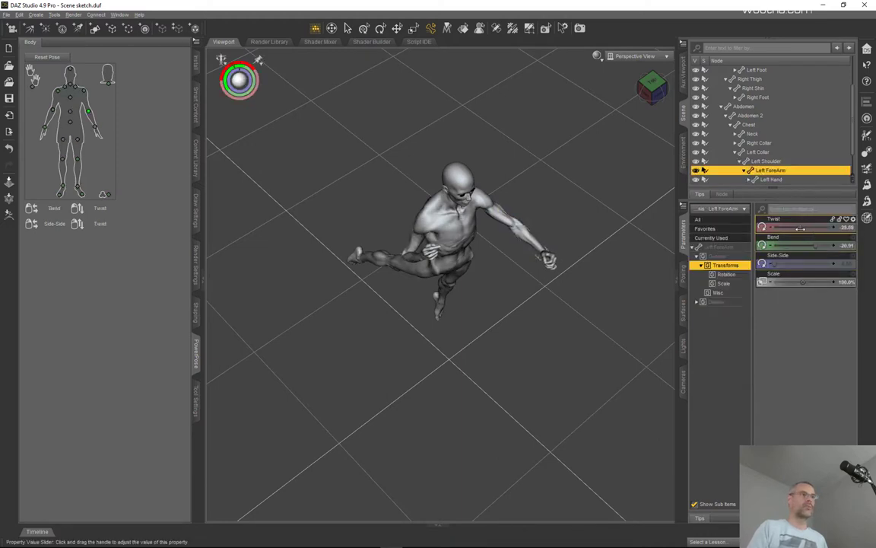
pyautogui.click(653, 95)
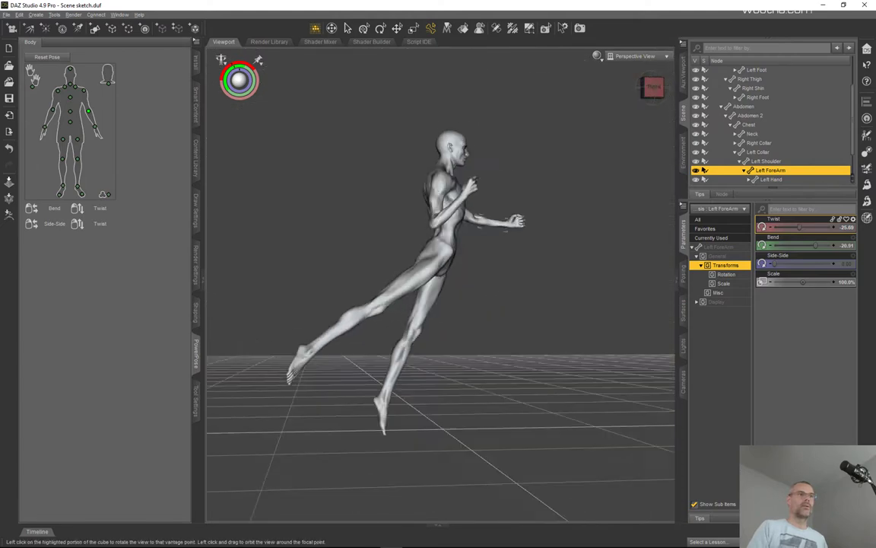
# - Set the left hand's Side-Side rotation to about 35
pyautogui.click(518, 227)
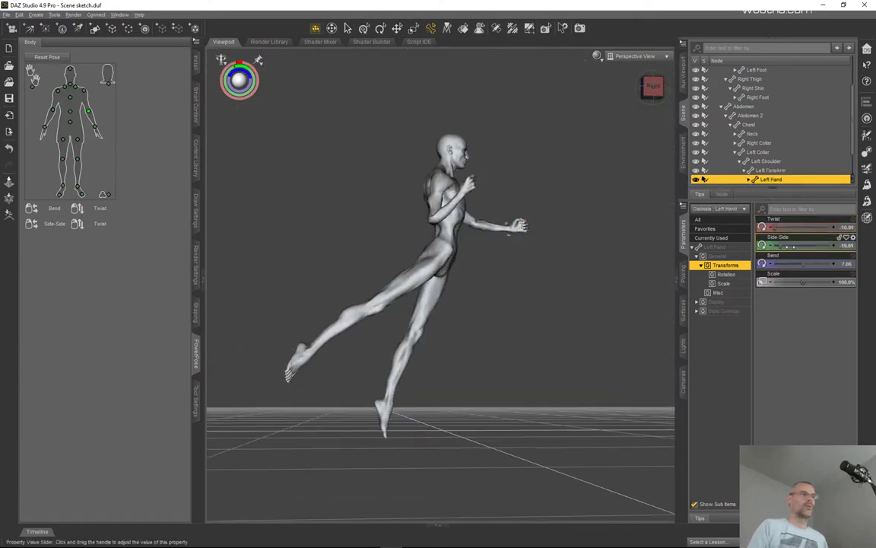
pyautogui.moveTo(780, 246); pyautogui.dragTo(826, 240)
pyautogui.moveTo(653, 86)
pyautogui.mouseDown()
pyautogui.moveTo(599, 104)
pyautogui.moveTo(571, 100)
pyautogui.moveTo(644, 98)
pyautogui.mouseUp()
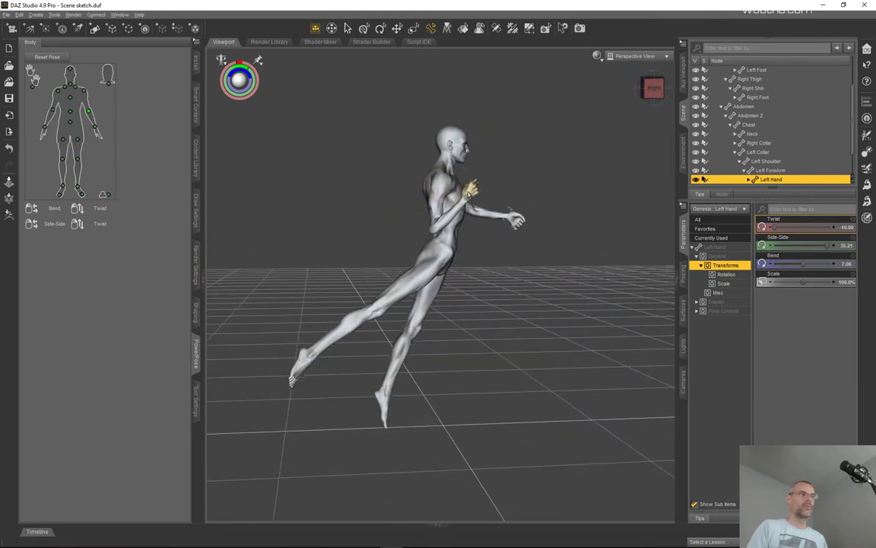
pyautogui.moveTo(648, 88)
pyautogui.mouseDown()
pyautogui.moveTo(656, 83)
pyautogui.moveTo(620, 100)
pyautogui.moveTo(658, 83)
pyautogui.moveTo(650, 87)
pyautogui.mouseUp()
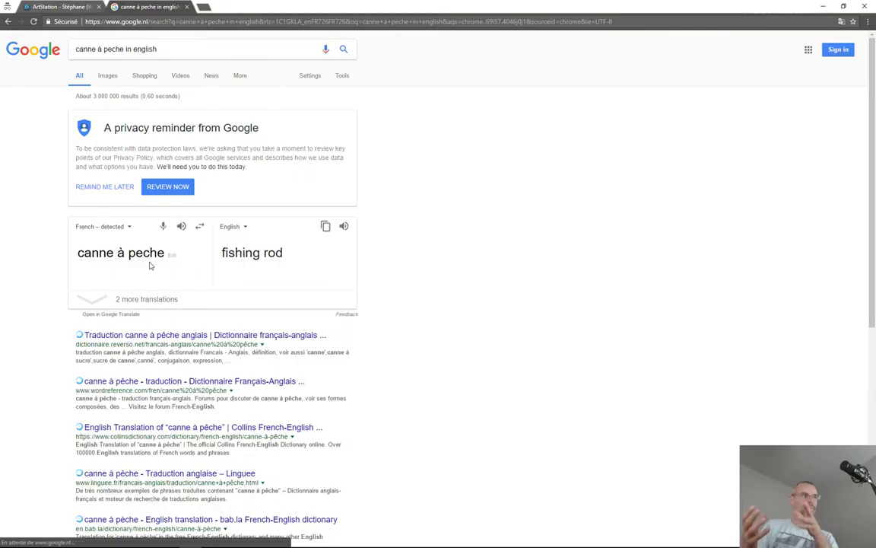
# - Replace the source text in the web translator with "apats", and change it to "apatter"
pyautogui.moveTo(168, 255); pyautogui.dragTo(68, 250)
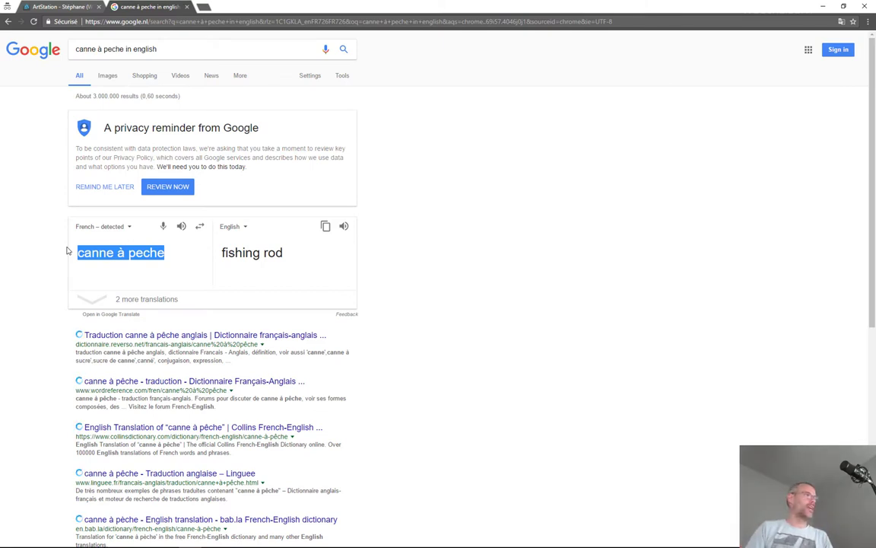
pyautogui.write('pa')
pyautogui.press('BackSpace')
pyautogui.press('BackSpace')
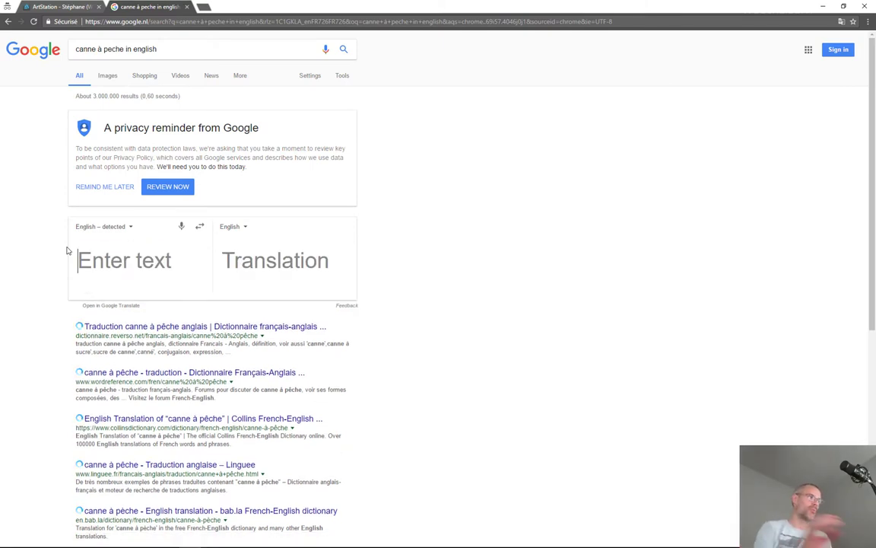
pyautogui.write('apats')
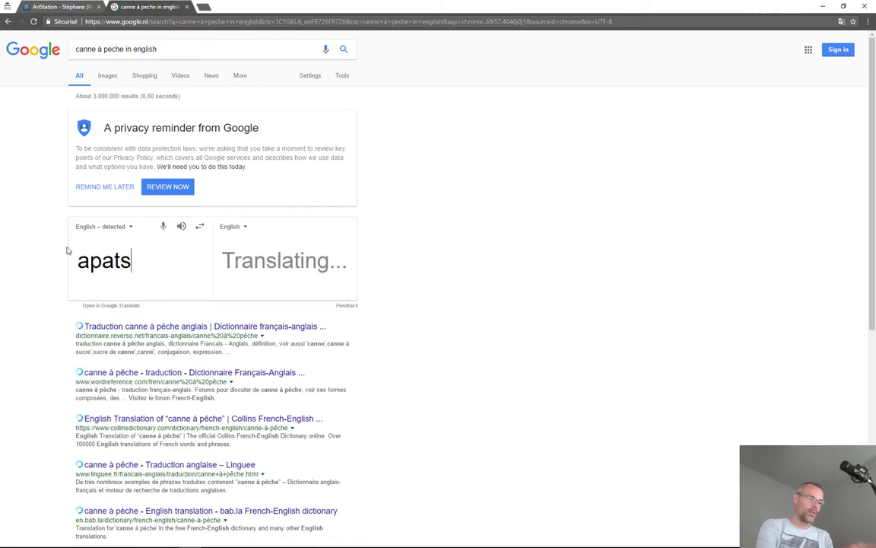
pyautogui.press('BackSpace')
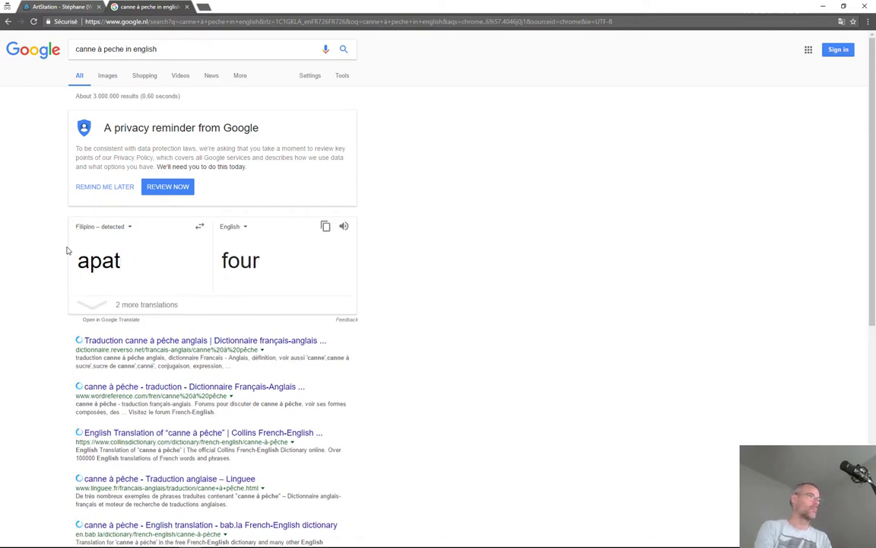
pyautogui.write('ter')
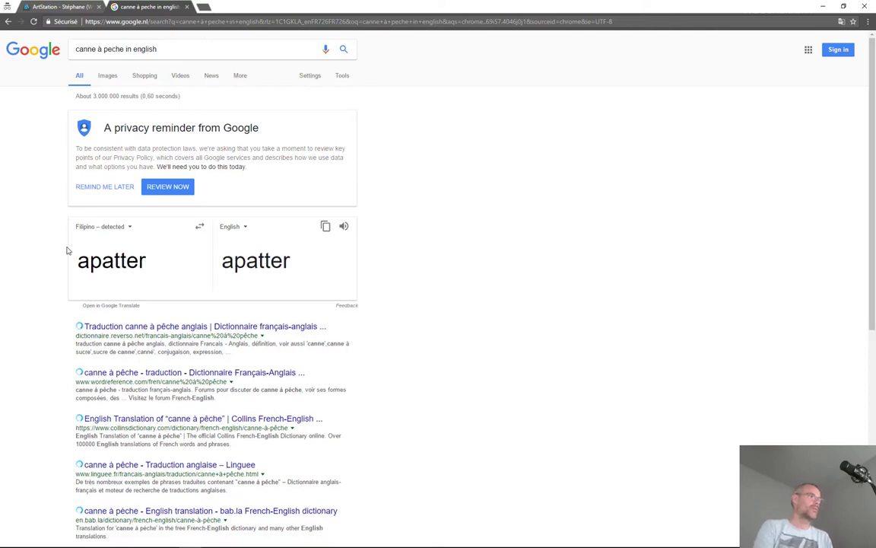
# - Set the translator's source language to French and its target language to English
pyautogui.click(199, 225)
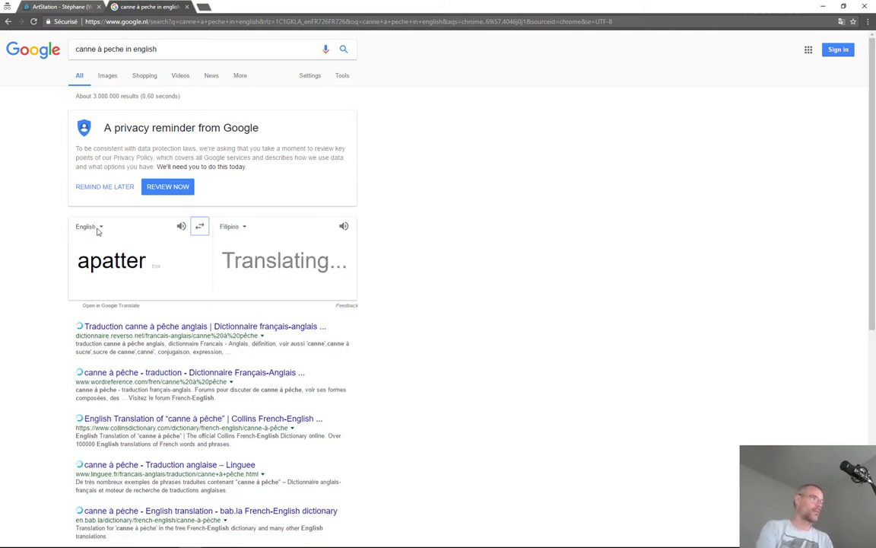
pyautogui.click(99, 226)
pyautogui.write('fr')
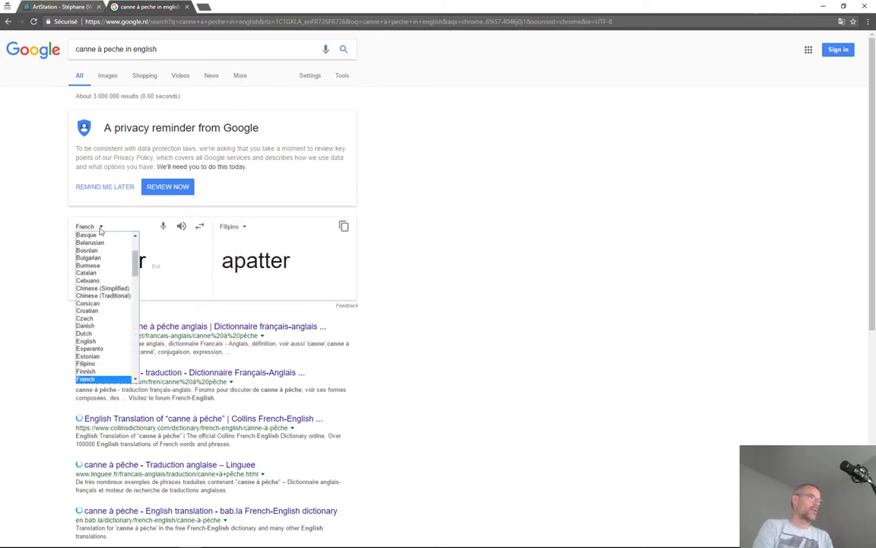
pyautogui.press('Return')
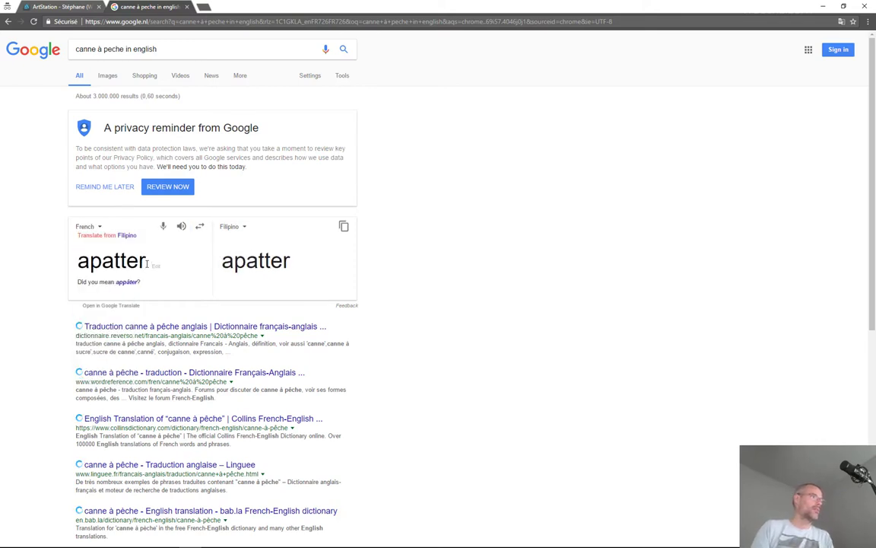
pyautogui.click(244, 228)
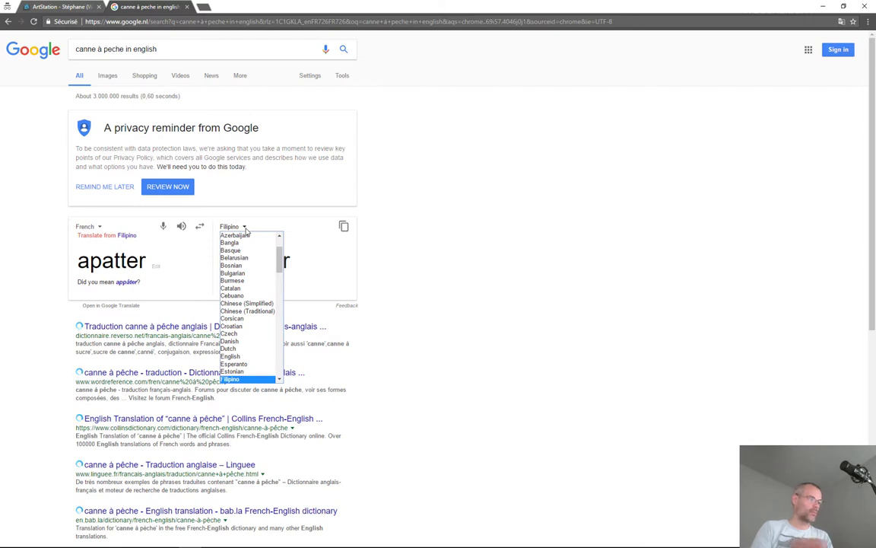
pyautogui.press('e')
pyautogui.press('Return')
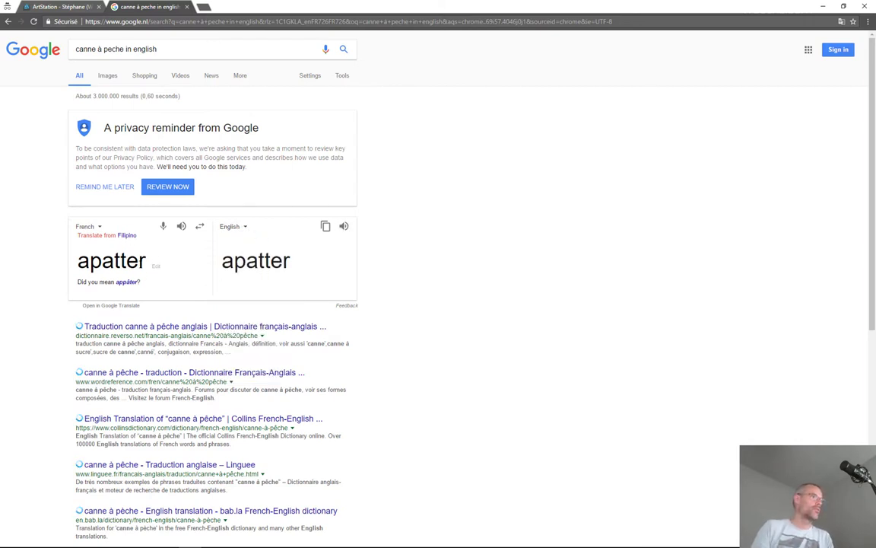
# - Translate "apats" instead, accept the suggested spelling "appâts", and return to DAZ Studio
pyautogui.doubleClick(136, 261)
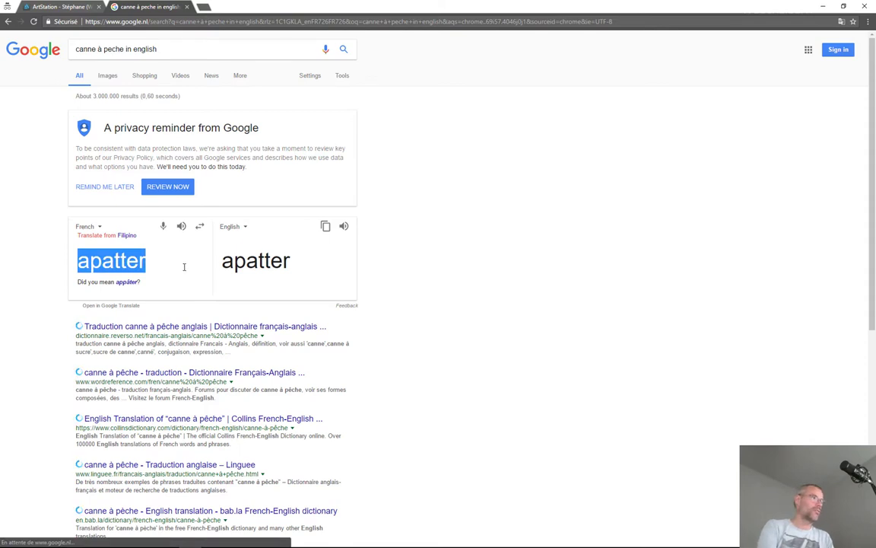
pyautogui.write('apats')
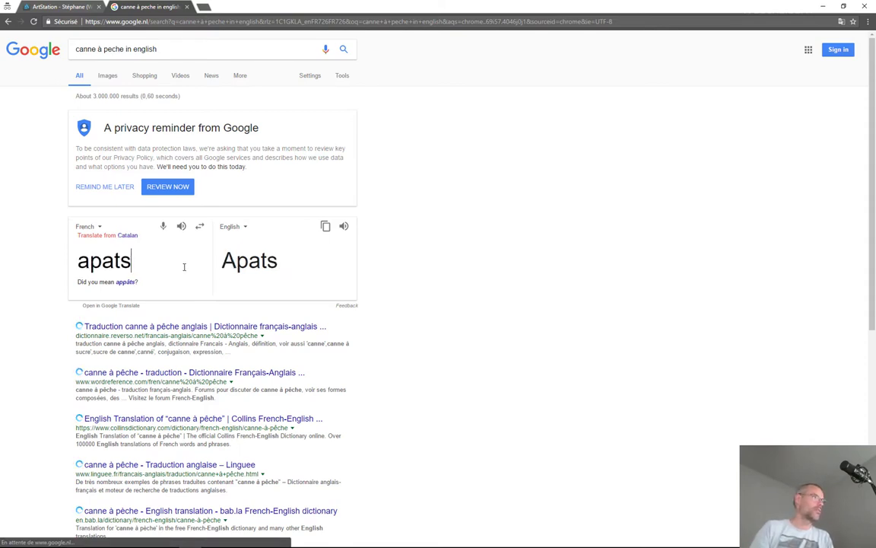
pyautogui.click(127, 282)
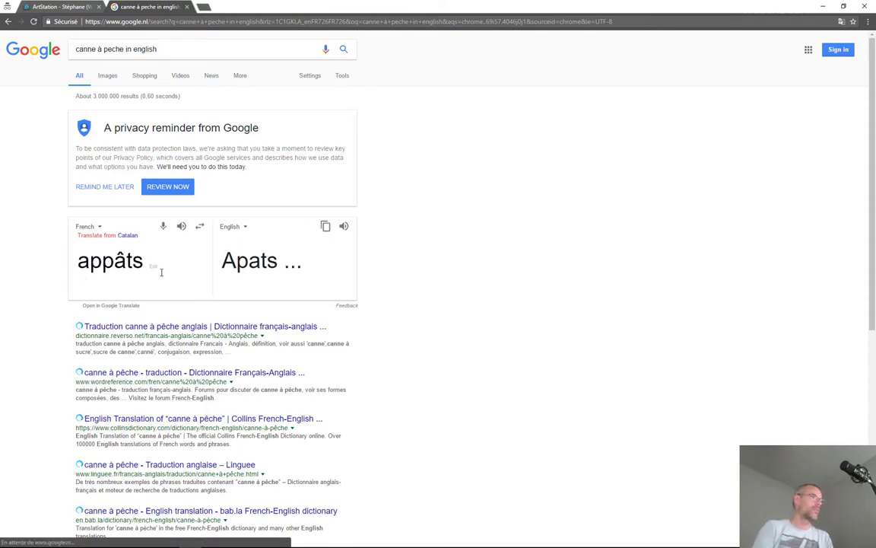
pyautogui.click(822, 6)
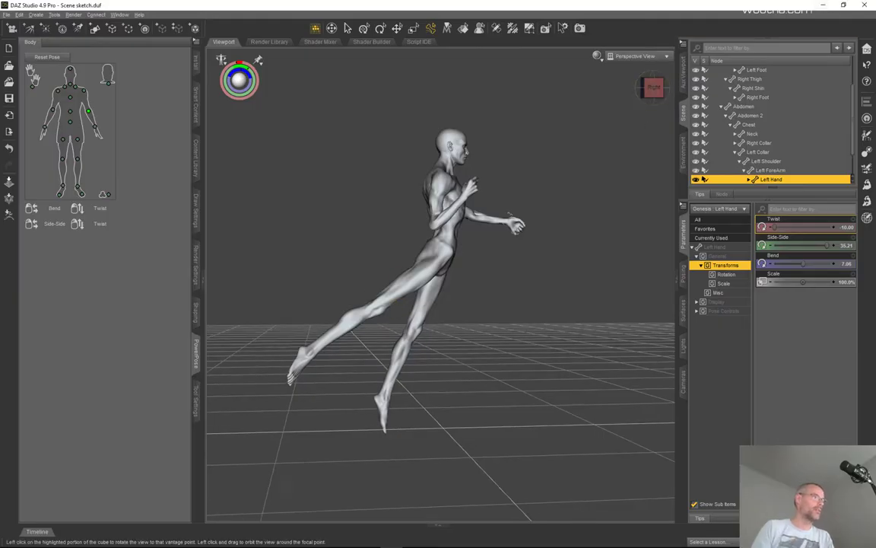
# - Swing the right arm out behind the figure, with the right forearm at a twist of about -43 and a bend of about 52
pyautogui.moveTo(653, 88)
pyautogui.mouseDown()
pyautogui.moveTo(635, 90)
pyautogui.moveTo(654, 98)
pyautogui.moveTo(657, 89)
pyautogui.moveTo(658, 104)
pyautogui.moveTo(637, 96)
pyautogui.moveTo(652, 85)
pyautogui.mouseUp()
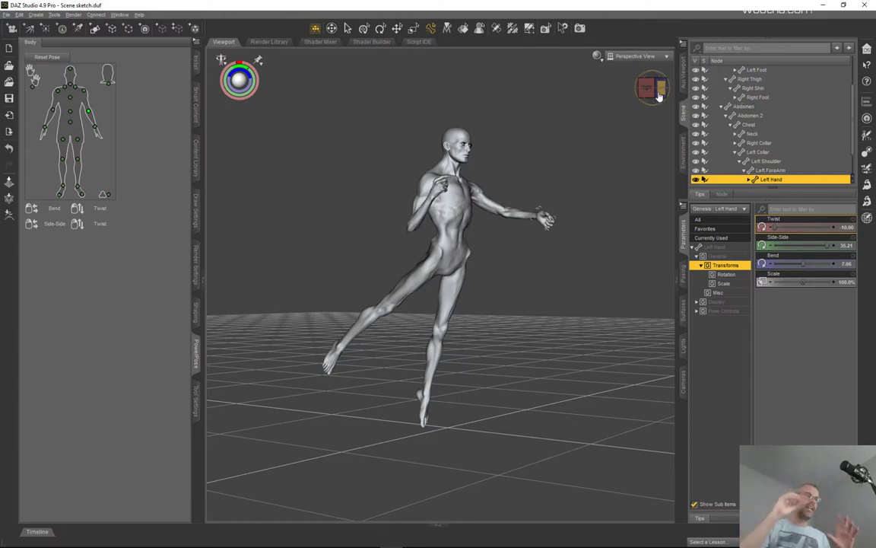
pyautogui.moveTo(648, 94); pyautogui.dragTo(649, 118)
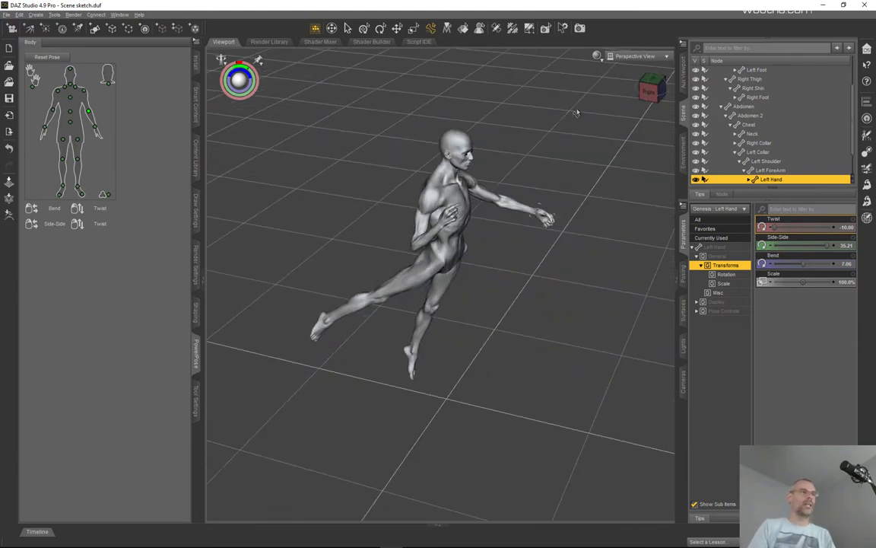
pyautogui.click(649, 91)
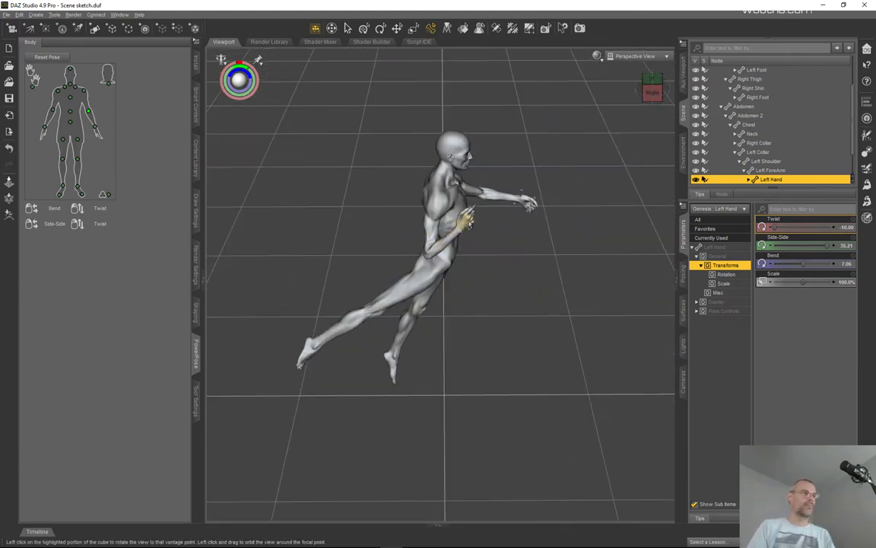
pyautogui.moveTo(468, 223); pyautogui.dragTo(363, 164)
pyautogui.moveTo(560, 172); pyautogui.dragTo(567, 175)
pyautogui.moveTo(368, 183); pyautogui.dragTo(378, 211)
# - Swing the left arm further outward by its hand, and raise the right hand above head height
pyautogui.moveTo(661, 93); pyautogui.dragTo(639, 172)
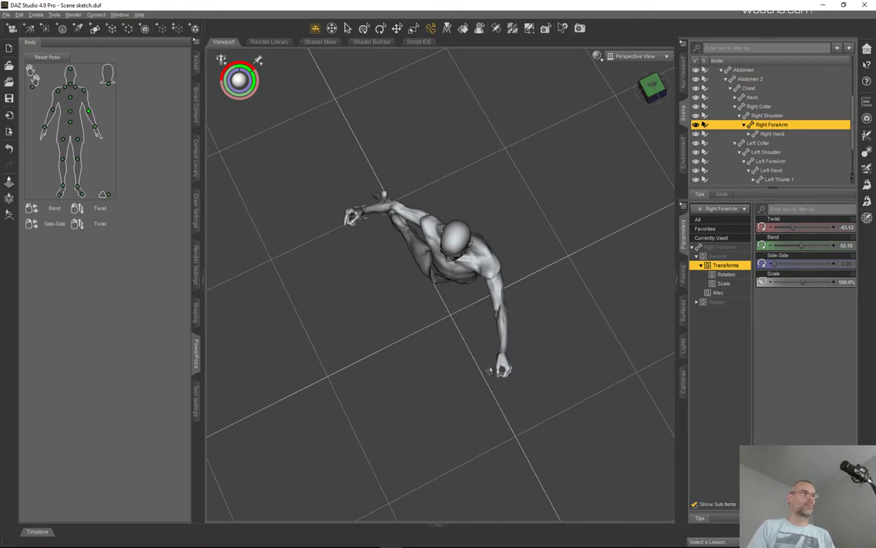
pyautogui.click(521, 361)
pyautogui.moveTo(525, 358); pyautogui.dragTo(540, 351)
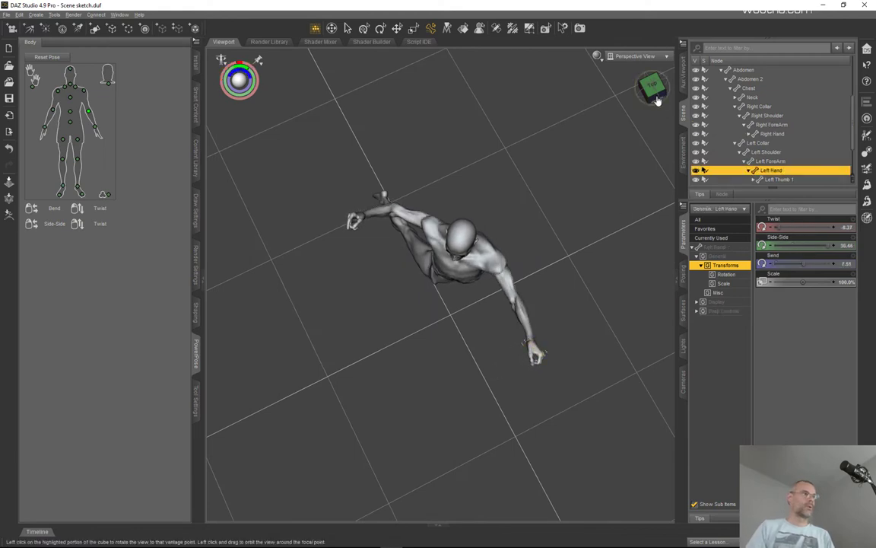
pyautogui.moveTo(656, 102); pyautogui.dragTo(522, 139)
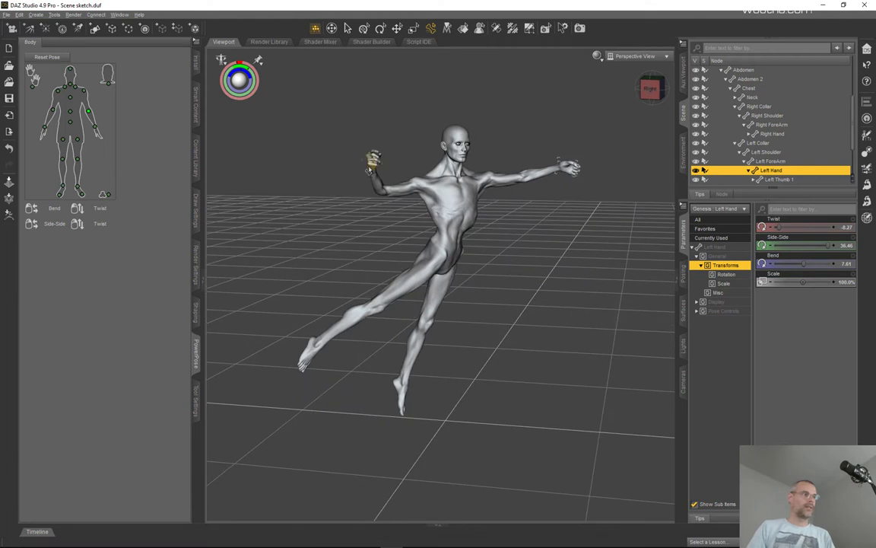
pyautogui.moveTo(372, 160); pyautogui.dragTo(397, 114)
# - Turn the neck to a twist of about 36, and tilt the head down to a bend of about 20
pyautogui.click(471, 134)
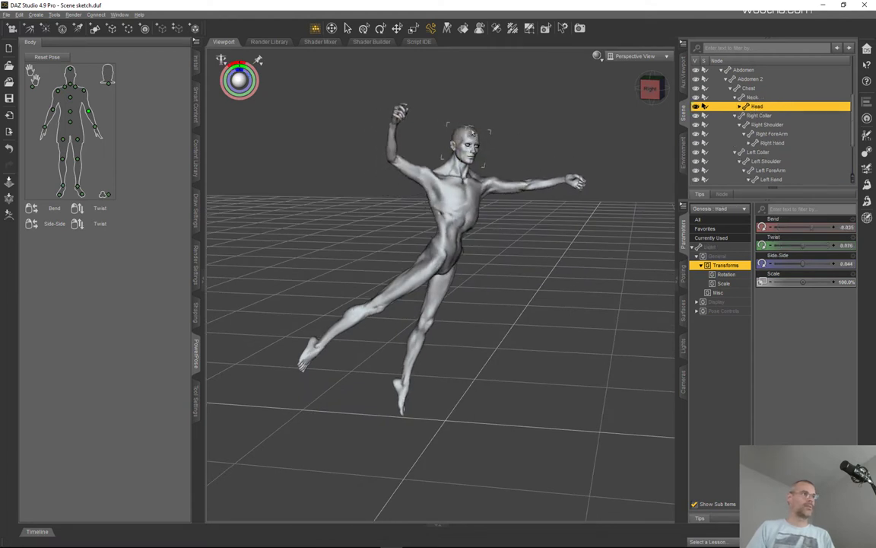
pyautogui.moveTo(472, 133); pyautogui.dragTo(292, 233)
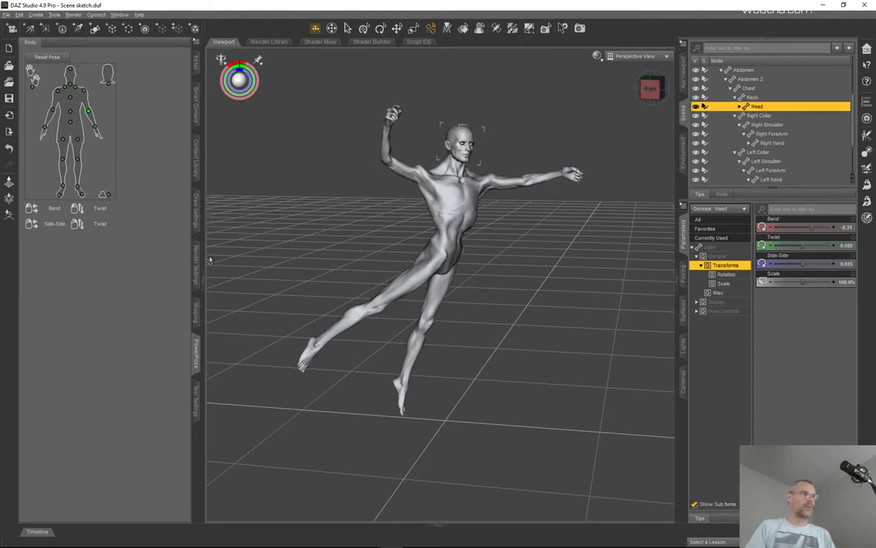
pyautogui.click(70, 85)
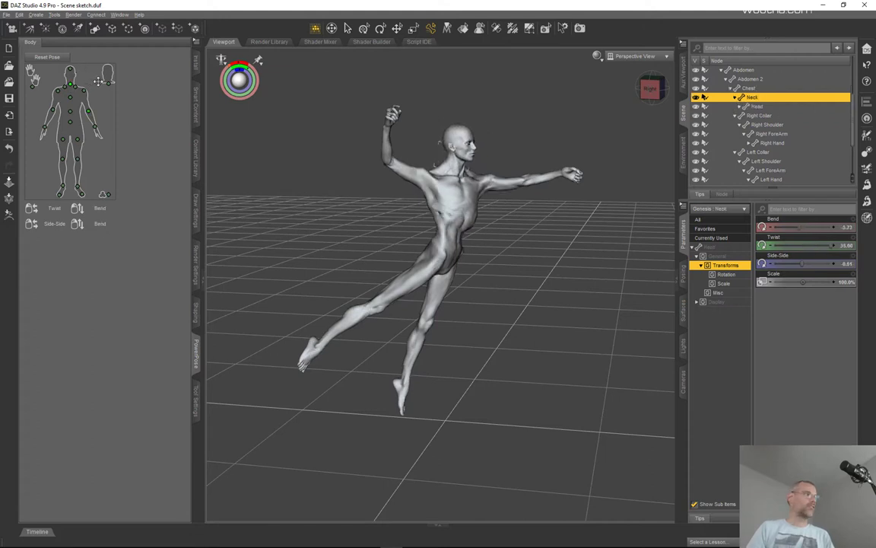
pyautogui.click(69, 70)
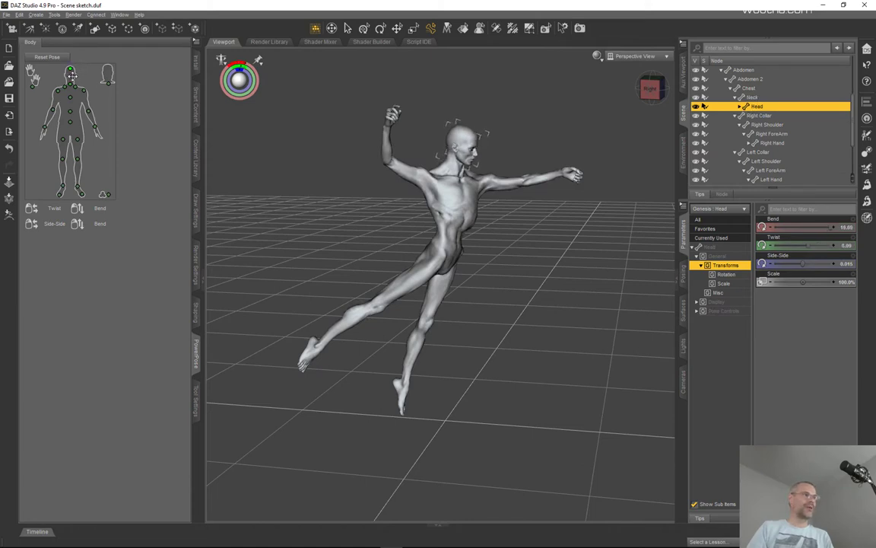
# - Lower the left shoulder to a bend of about -54, and set the left forearm's bend to about -42
pyautogui.moveTo(651, 89)
pyautogui.mouseDown()
pyautogui.moveTo(682, 82)
pyautogui.moveTo(574, 82)
pyautogui.moveTo(653, 87)
pyautogui.moveTo(650, 96)
pyautogui.mouseUp()
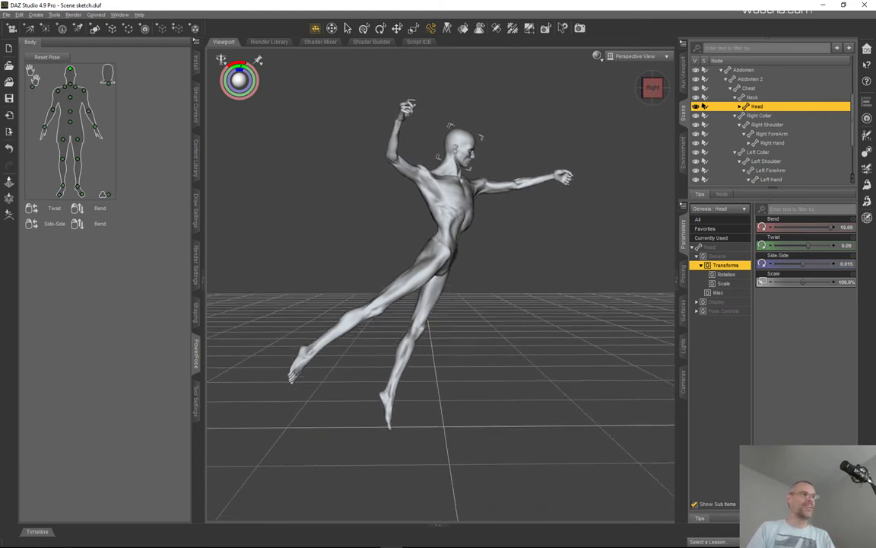
pyautogui.click(86, 93)
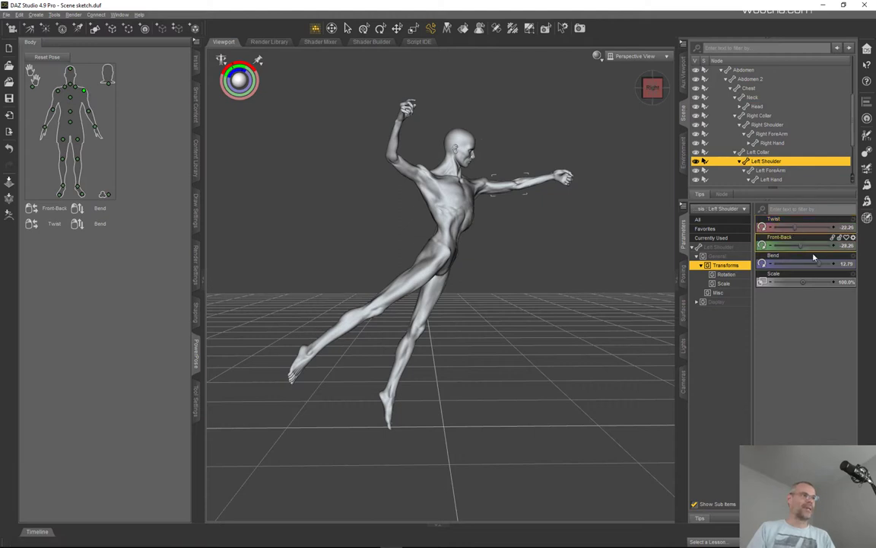
pyautogui.moveTo(806, 265); pyautogui.dragTo(785, 265)
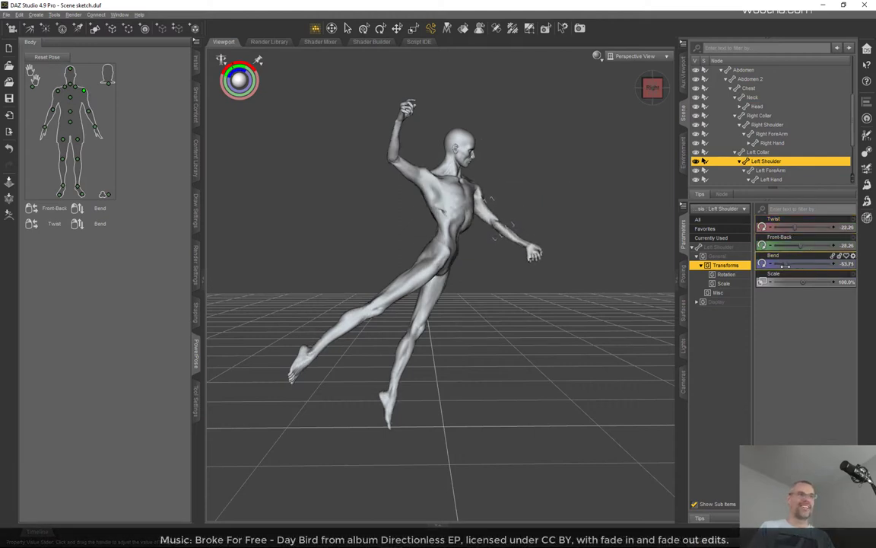
pyautogui.click(513, 244)
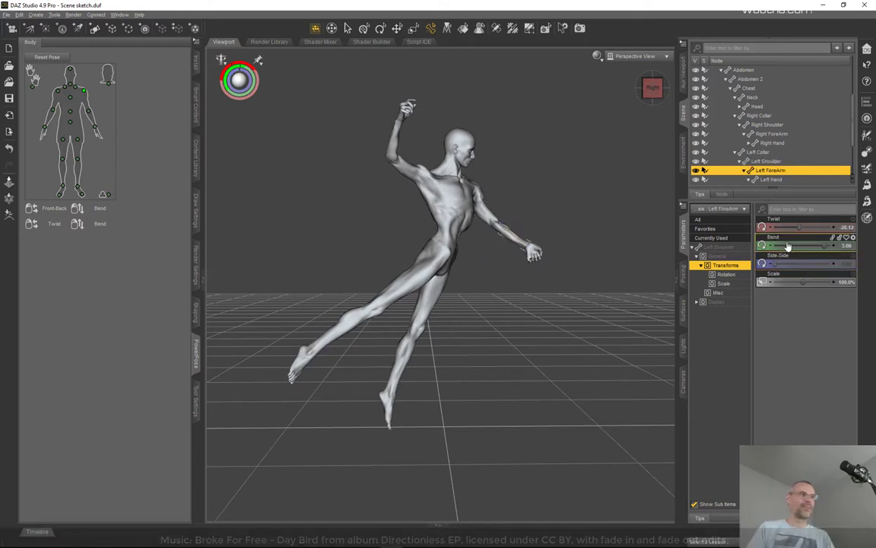
pyautogui.moveTo(823, 242); pyautogui.dragTo(799, 243)
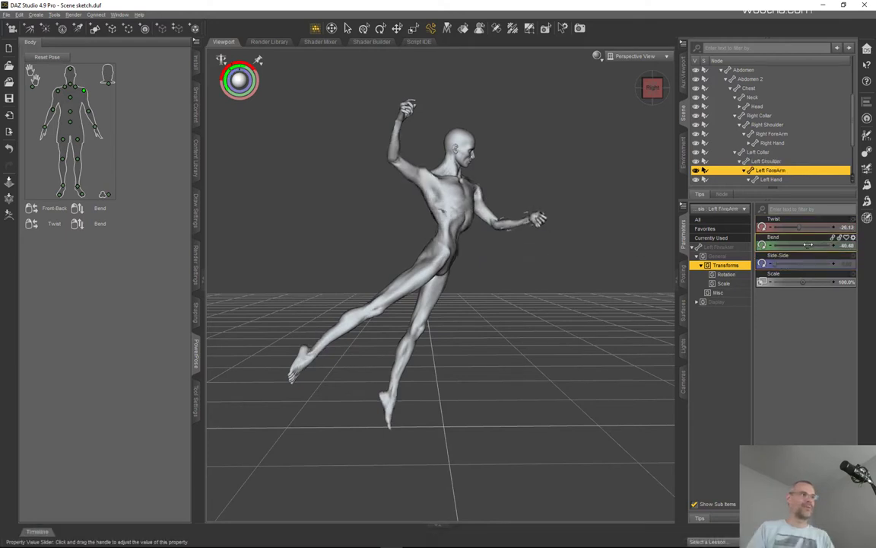
# - Set the left collar's Front-Back rotation to 17
pyautogui.click(647, 89)
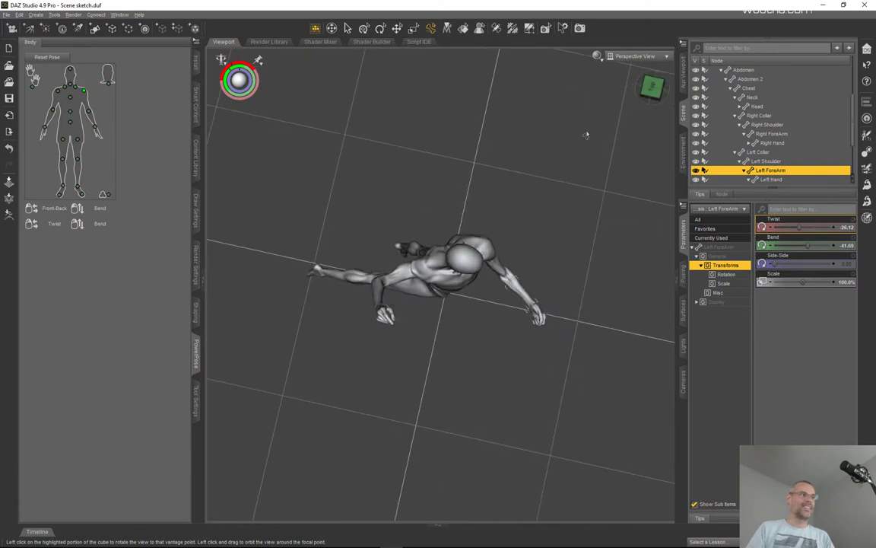
pyautogui.click(487, 247)
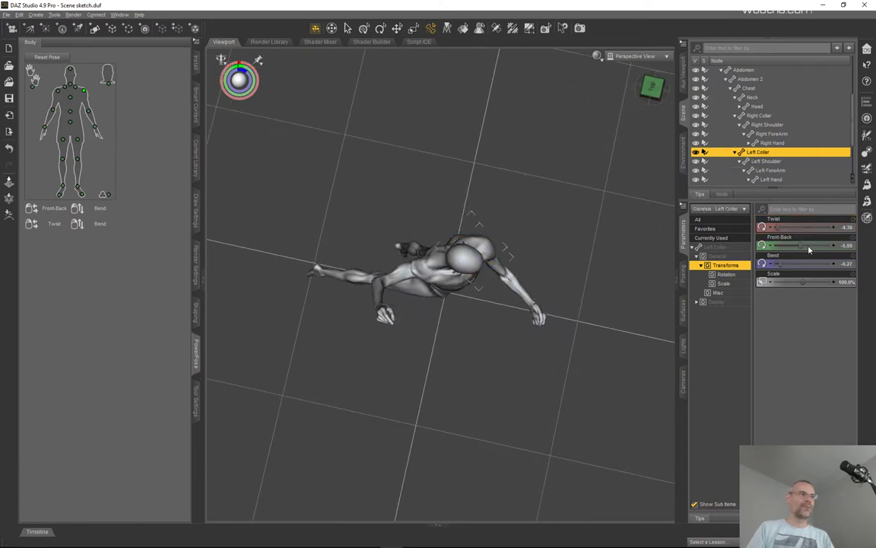
pyautogui.moveTo(789, 238); pyautogui.dragTo(861, 236)
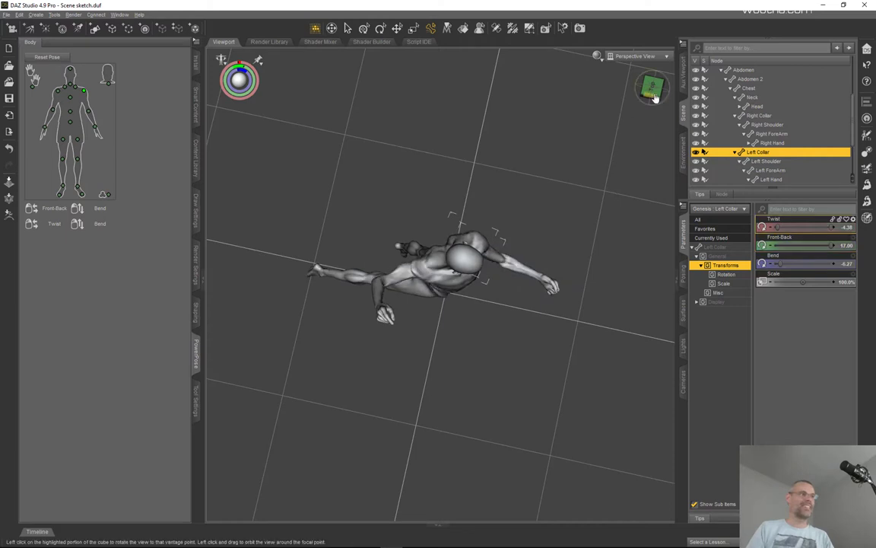
# - Set the left shoulder's bend to about -64 and its twist to about -46
pyautogui.moveTo(654, 96); pyautogui.dragTo(637, 105)
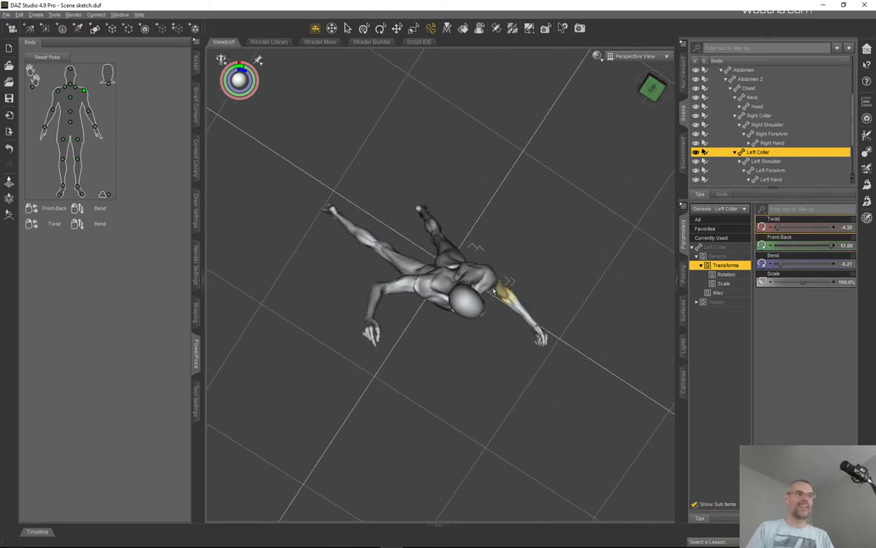
pyautogui.click(504, 295)
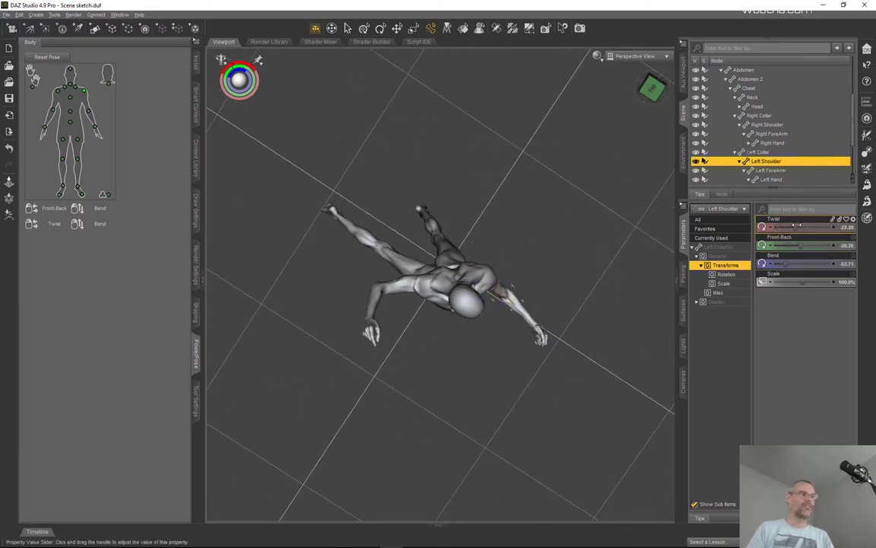
pyautogui.click(651, 93)
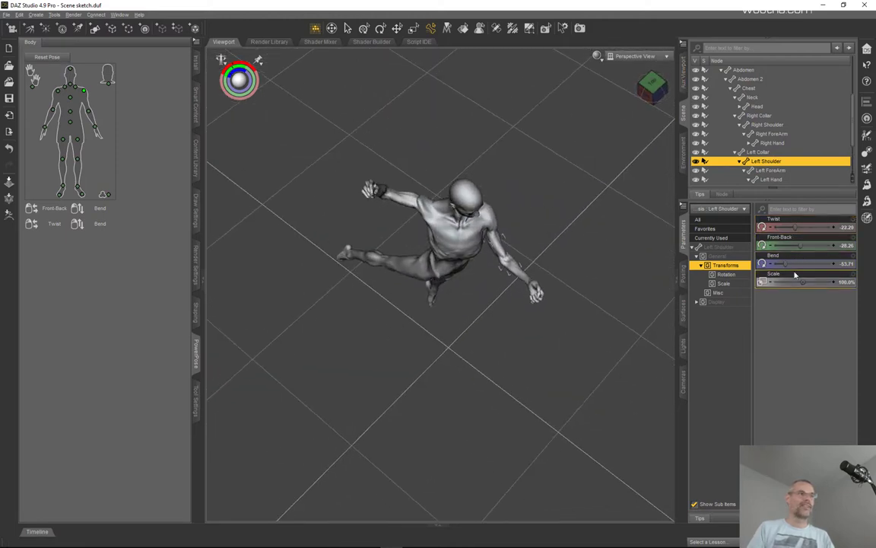
pyautogui.moveTo(785, 264)
pyautogui.mouseDown()
pyautogui.moveTo(795, 265)
pyautogui.moveTo(777, 263)
pyautogui.mouseUp()
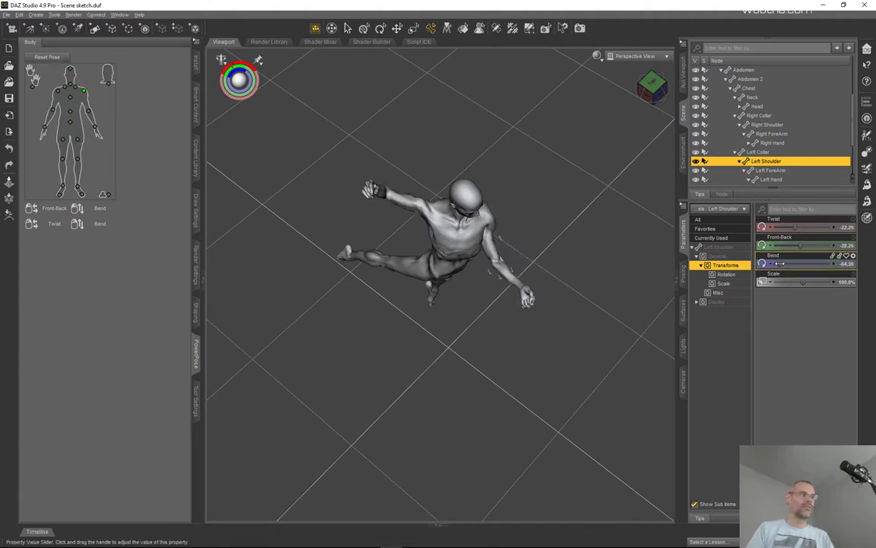
pyautogui.moveTo(795, 226); pyautogui.dragTo(783, 233)
# - Fine-tune the left shoulder's twist to about -44
pyautogui.moveTo(643, 94)
pyautogui.mouseDown()
pyautogui.moveTo(601, 94)
pyautogui.moveTo(658, 91)
pyautogui.mouseUp()
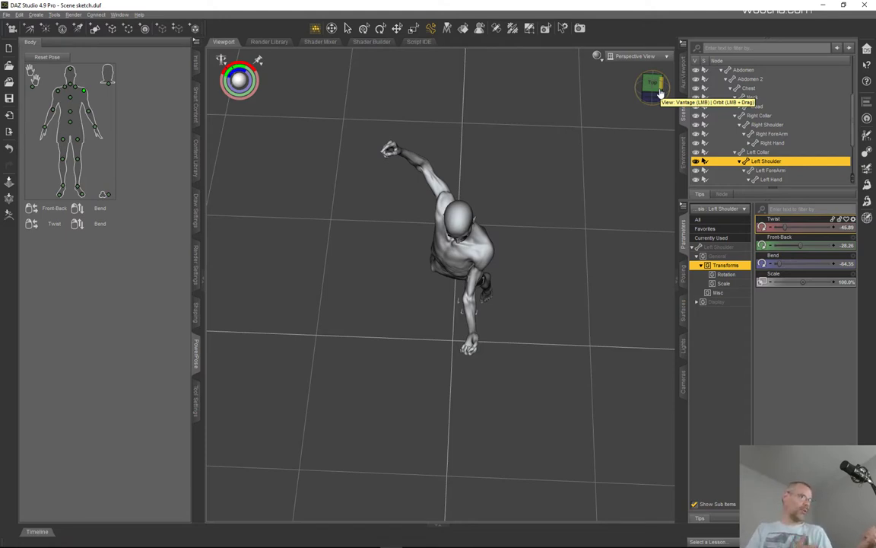
pyautogui.click(660, 94)
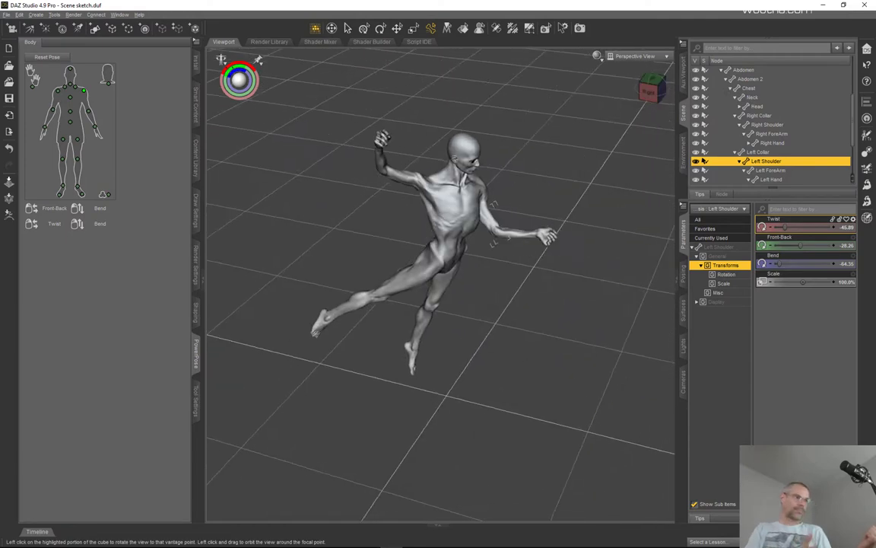
pyautogui.moveTo(652, 88); pyautogui.dragTo(613, 86)
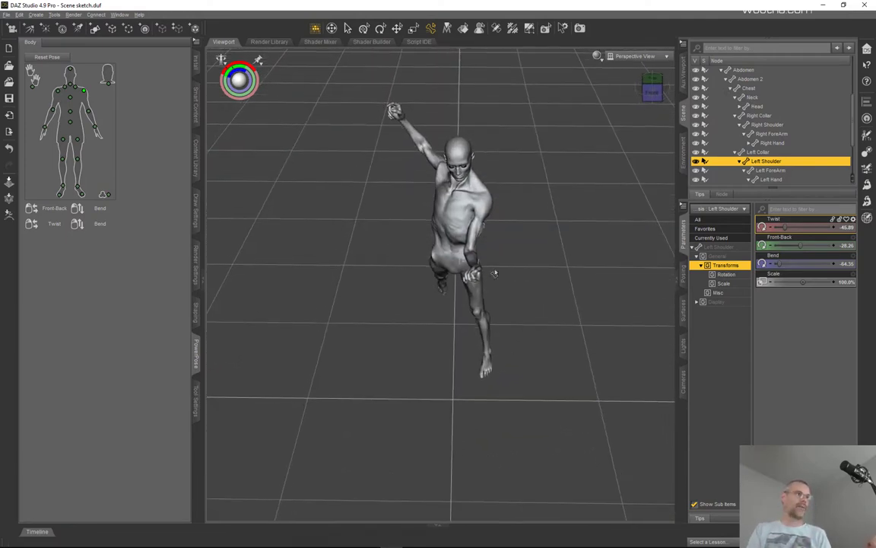
pyautogui.moveTo(474, 203); pyautogui.dragTo(473, 237)
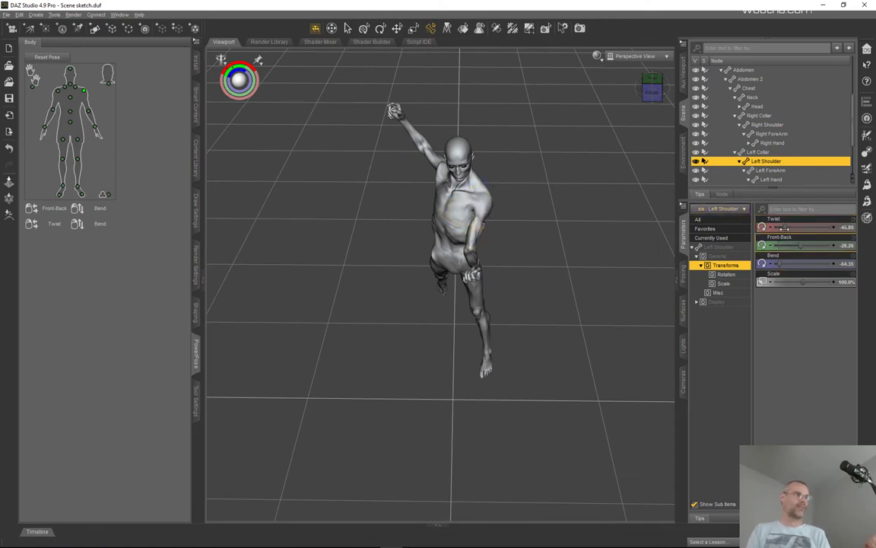
pyautogui.moveTo(784, 226); pyautogui.dragTo(787, 232)
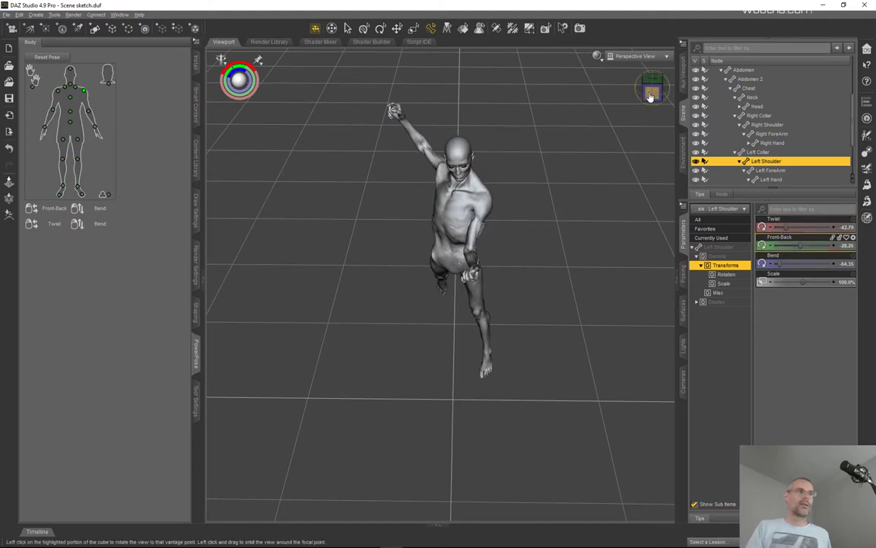
# - Set the left collar's twist to about -3.4
pyautogui.moveTo(652, 94)
pyautogui.mouseDown()
pyautogui.moveTo(688, 75)
pyautogui.moveTo(650, 93)
pyautogui.mouseUp()
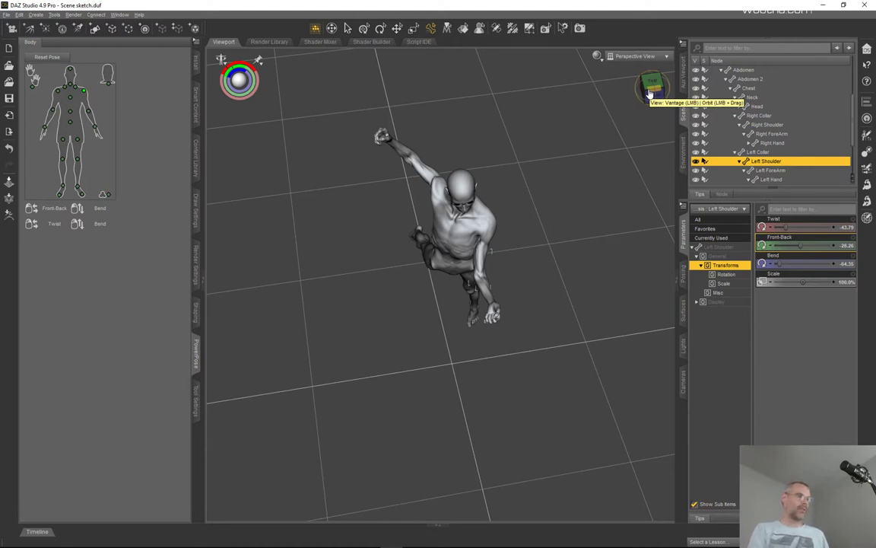
pyautogui.click(652, 97)
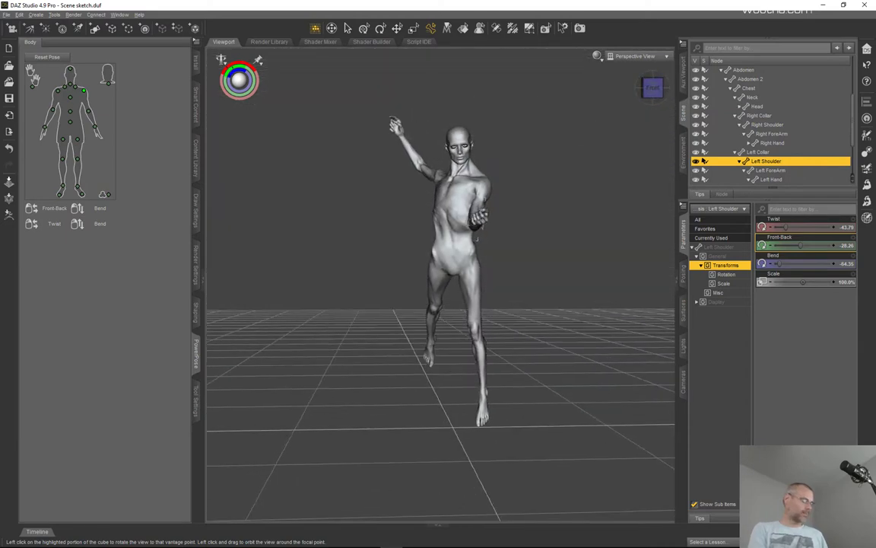
pyautogui.click(486, 191)
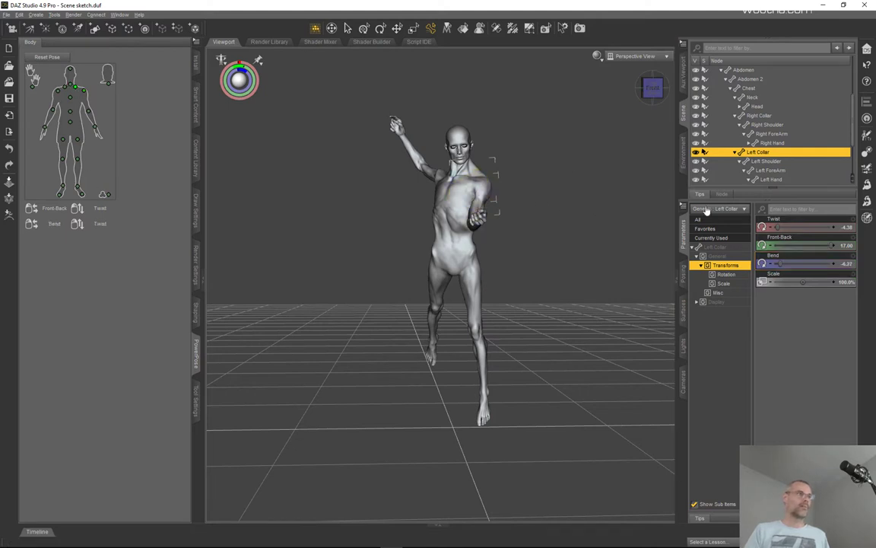
pyautogui.moveTo(779, 263); pyautogui.dragTo(776, 263)
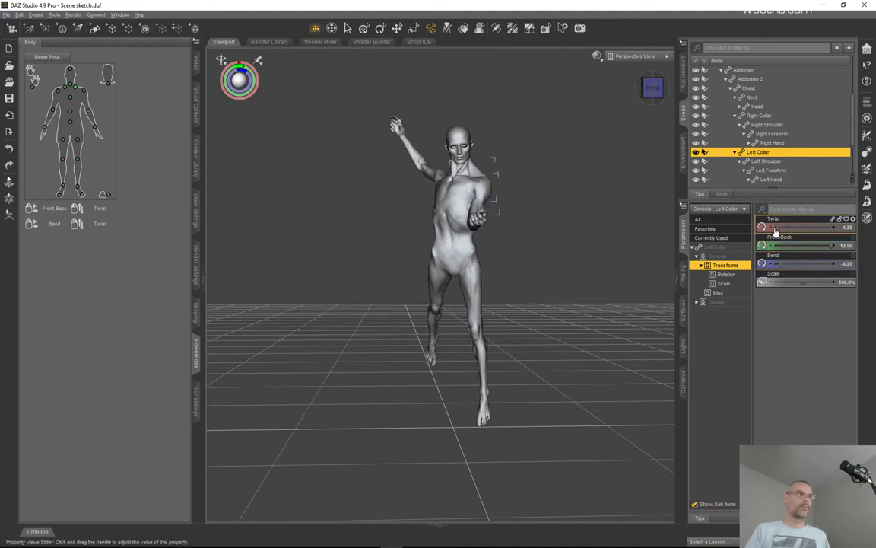
pyautogui.moveTo(779, 226); pyautogui.dragTo(783, 227)
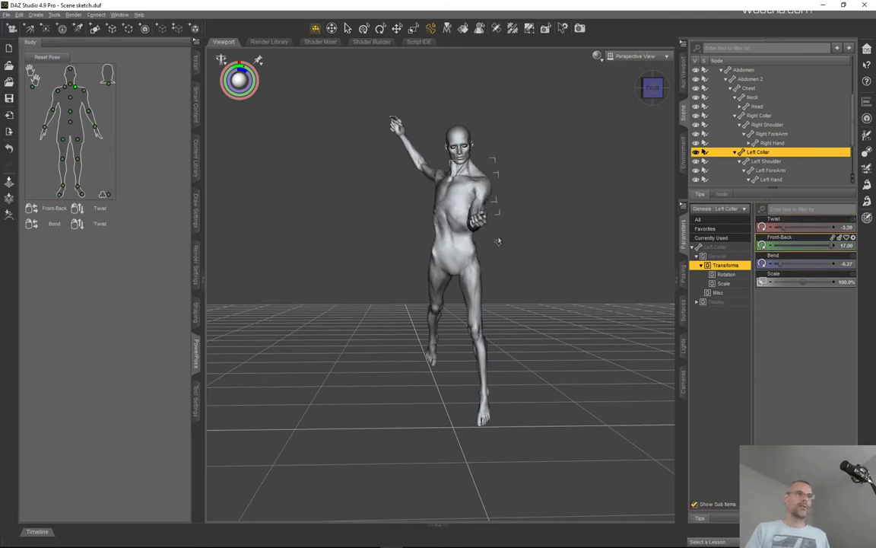
# - Set the left shoulder's Front-Back rotation to about -16, discarding the trial bend change
pyautogui.click(85, 90)
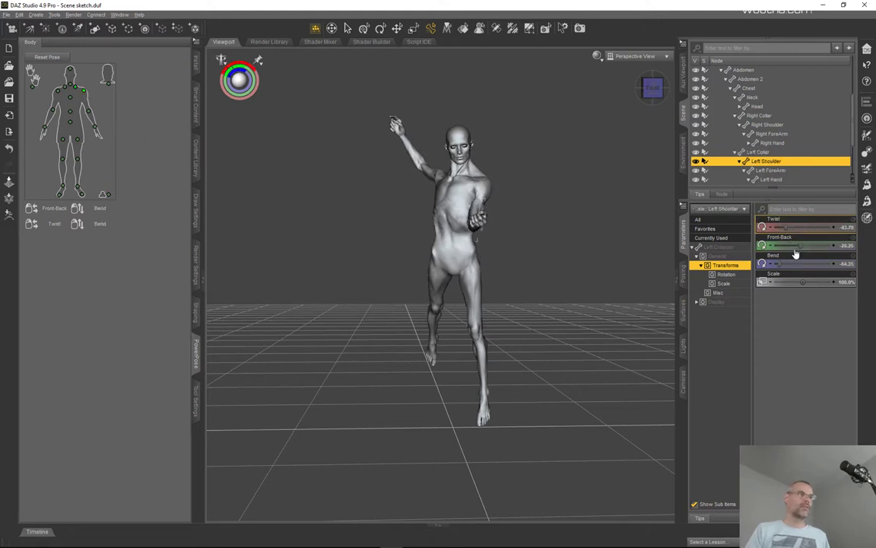
pyautogui.moveTo(787, 227); pyautogui.dragTo(784, 263)
pyautogui.hotkey('ctrl', 'z')
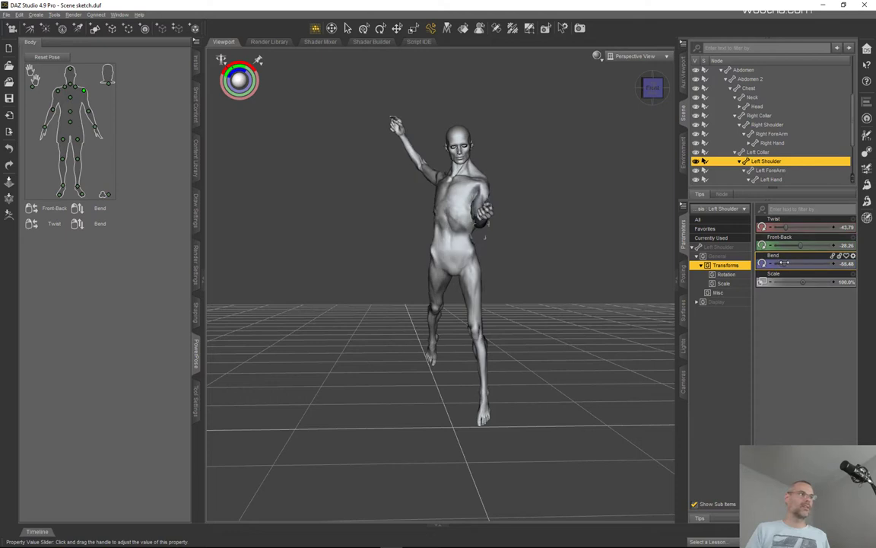
pyautogui.hotkey('ctrl', 'z')
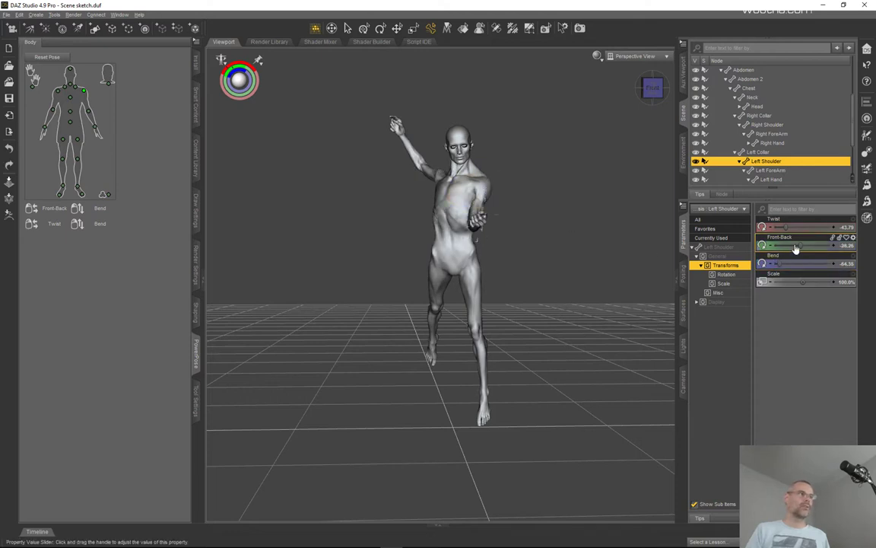
pyautogui.moveTo(800, 245); pyautogui.dragTo(808, 244)
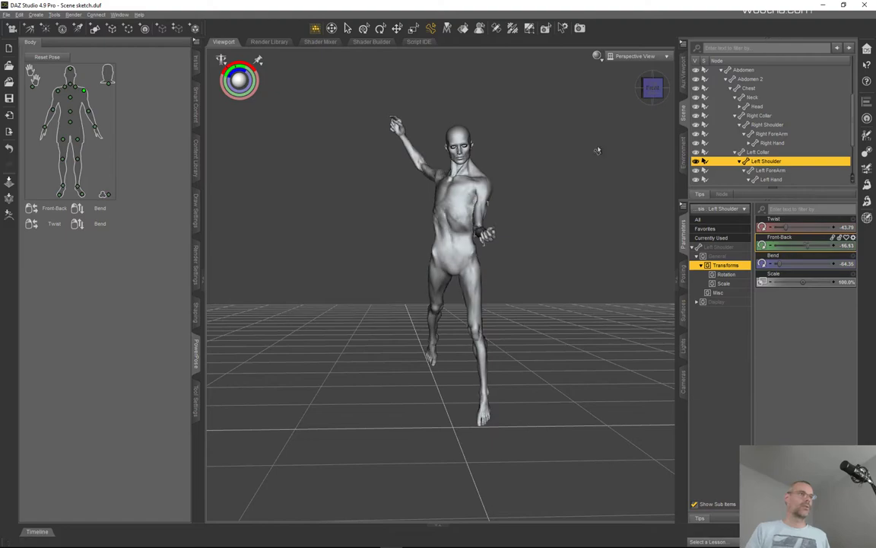
# - Set the left hand's Side-Side rotation to 40
pyautogui.moveTo(649, 93)
pyautogui.mouseDown()
pyautogui.moveTo(570, 103)
pyautogui.moveTo(669, 118)
pyautogui.moveTo(622, 112)
pyautogui.moveTo(615, 93)
pyautogui.moveTo(615, 85)
pyautogui.moveTo(669, 82)
pyautogui.moveTo(647, 133)
pyautogui.moveTo(664, 149)
pyautogui.moveTo(650, 112)
pyautogui.mouseUp()
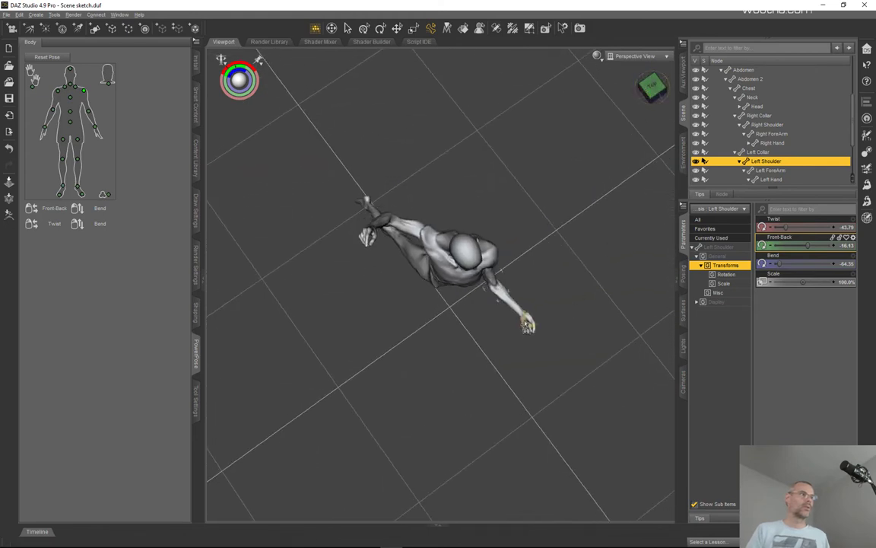
pyautogui.click(527, 322)
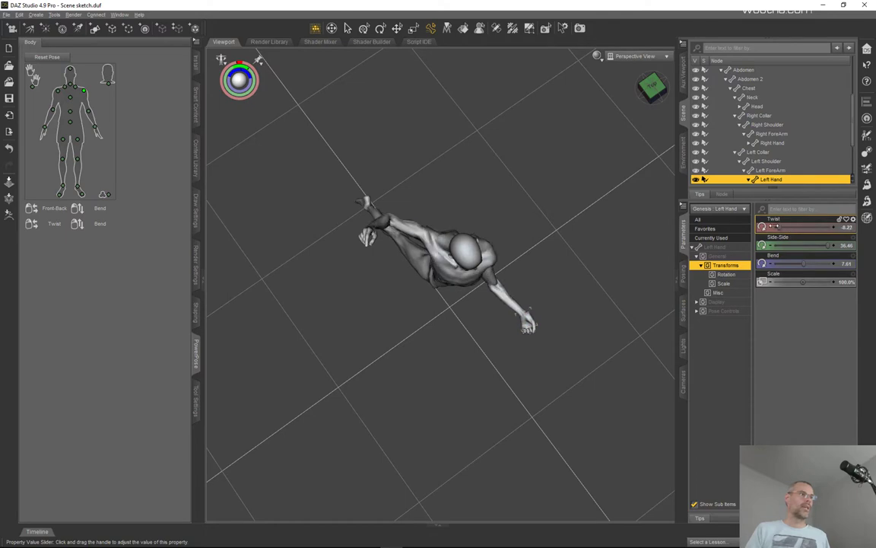
pyautogui.moveTo(827, 244); pyautogui.dragTo(865, 247)
# - Try to pull the left hand down and closer to the body
pyautogui.moveTo(646, 83); pyautogui.dragTo(592, 185)
pyautogui.scroll(-2, 587, 200)
pyautogui.scroll(5, 587, 196)
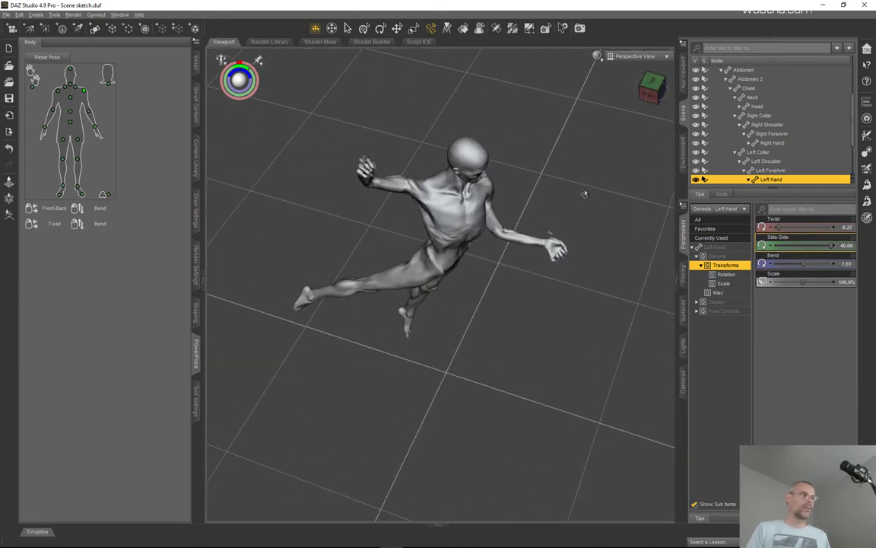
pyautogui.moveTo(660, 85); pyautogui.dragTo(715, 62)
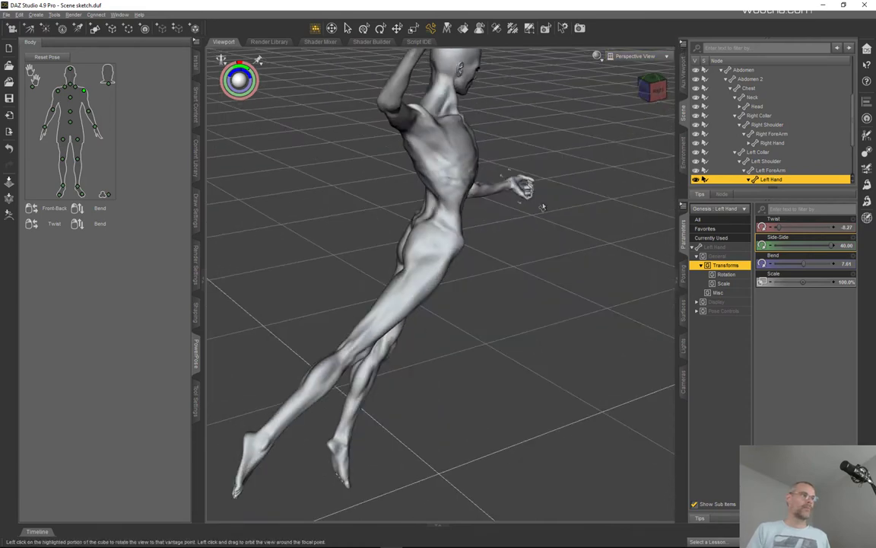
pyautogui.moveTo(523, 185); pyautogui.dragTo(510, 205)
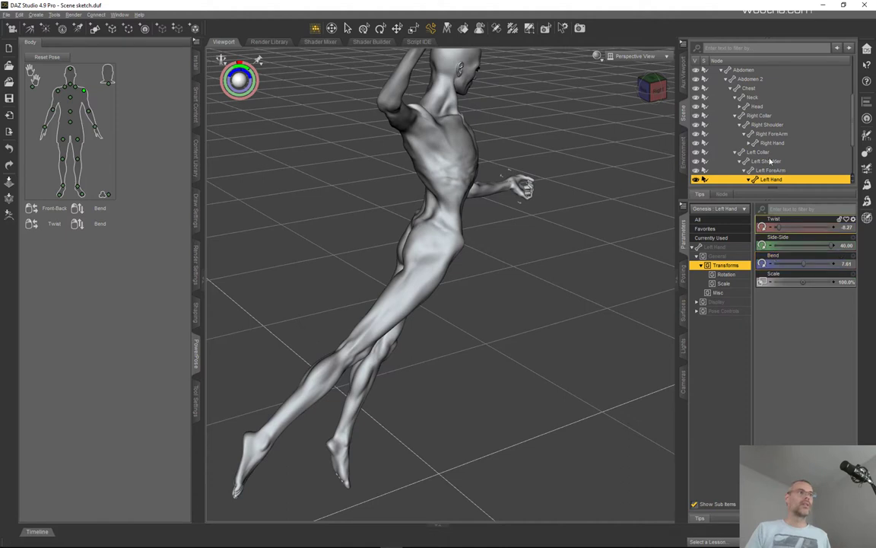
# - Adjust the bend of the left hand's Carpal 2 bone to about -0.9
pyautogui.scroll(-3, 768, 152)
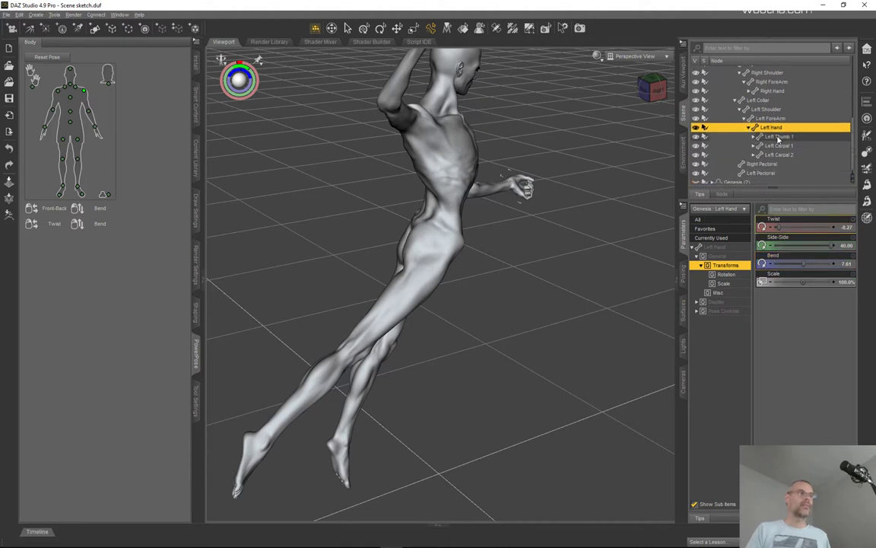
pyautogui.click(778, 137)
pyautogui.click(779, 145)
pyautogui.click(780, 155)
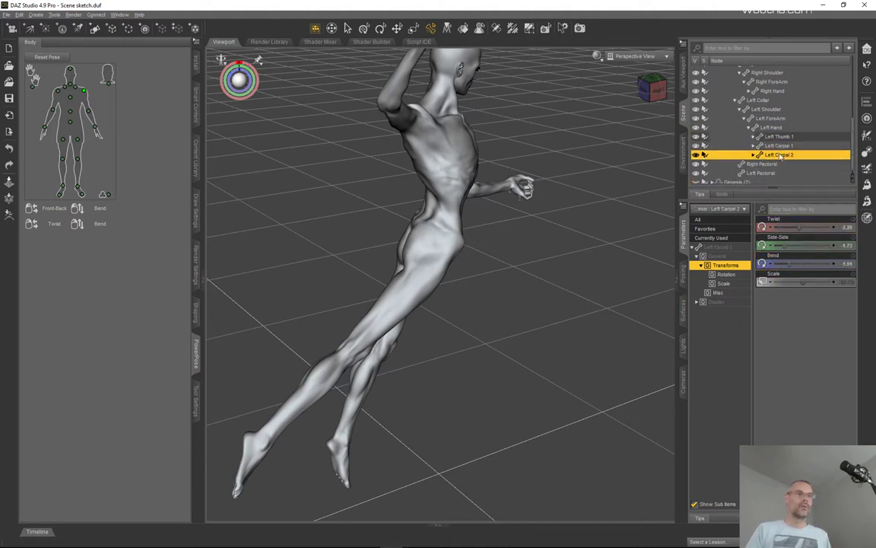
pyautogui.moveTo(789, 264); pyautogui.dragTo(807, 264)
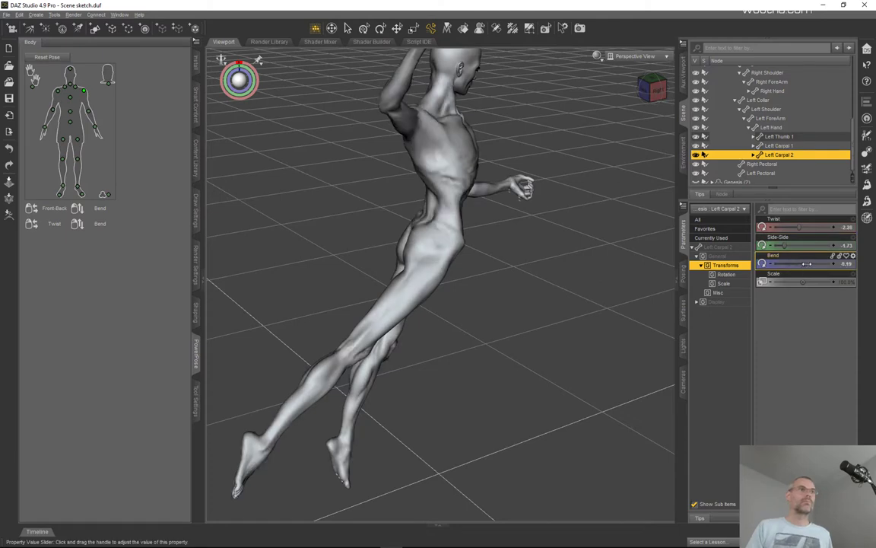
pyautogui.moveTo(866, 257); pyautogui.dragTo(804, 257)
# - Switch the PowerPose template to the hands and curl the left pinky at its base joint
pyautogui.moveTo(649, 91); pyautogui.dragTo(673, 97)
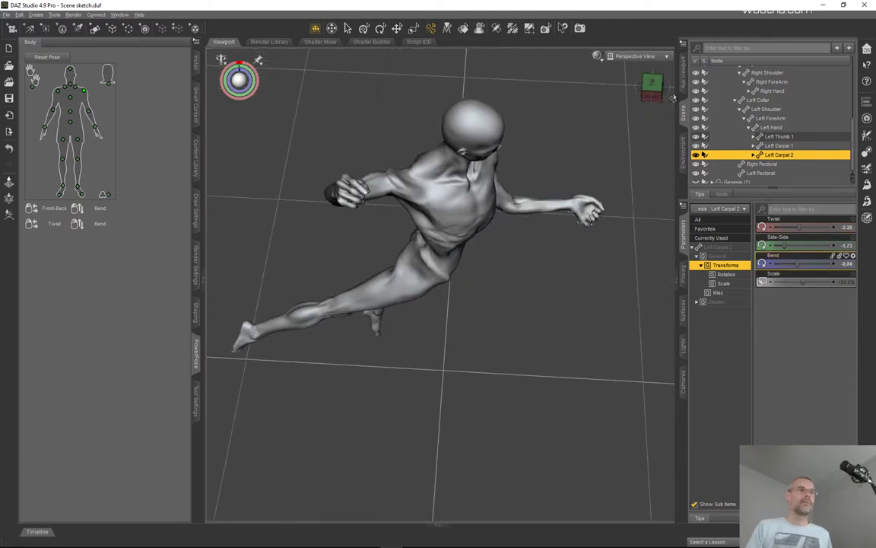
pyautogui.click(768, 119)
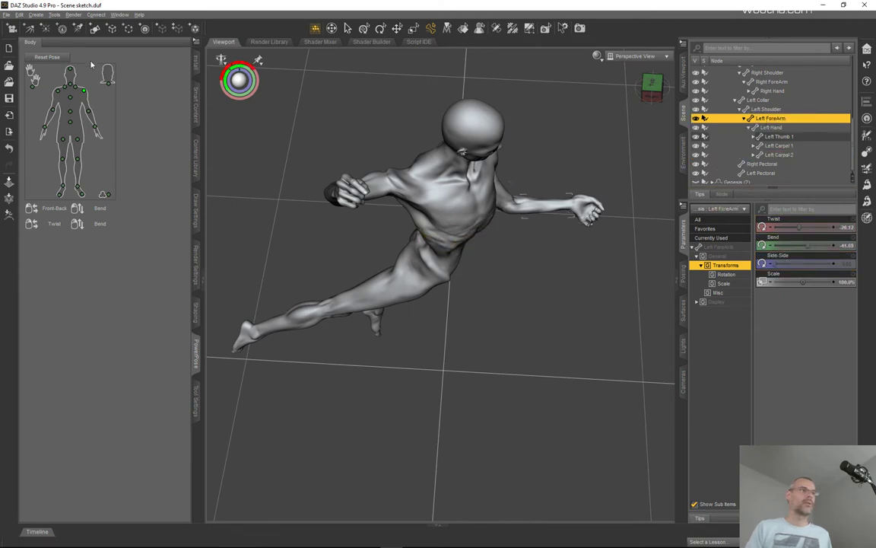
pyautogui.click(33, 88)
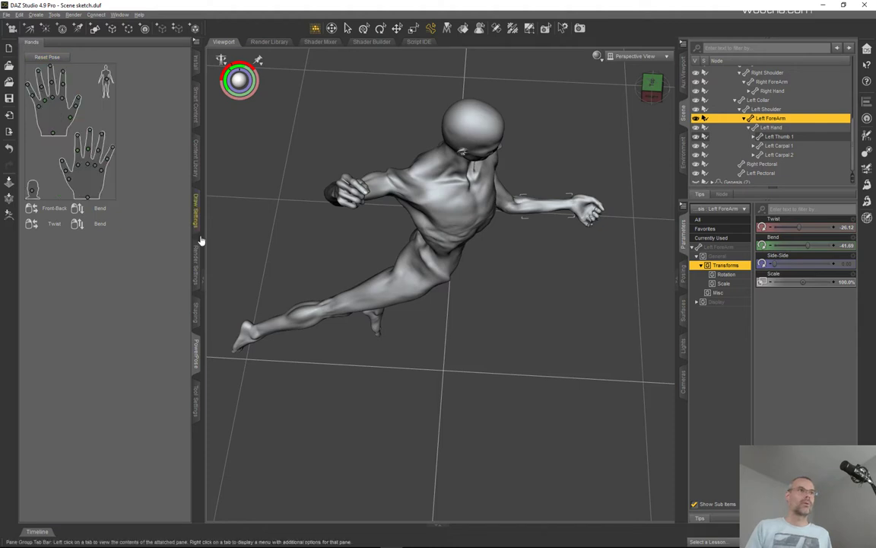
pyautogui.click(102, 174)
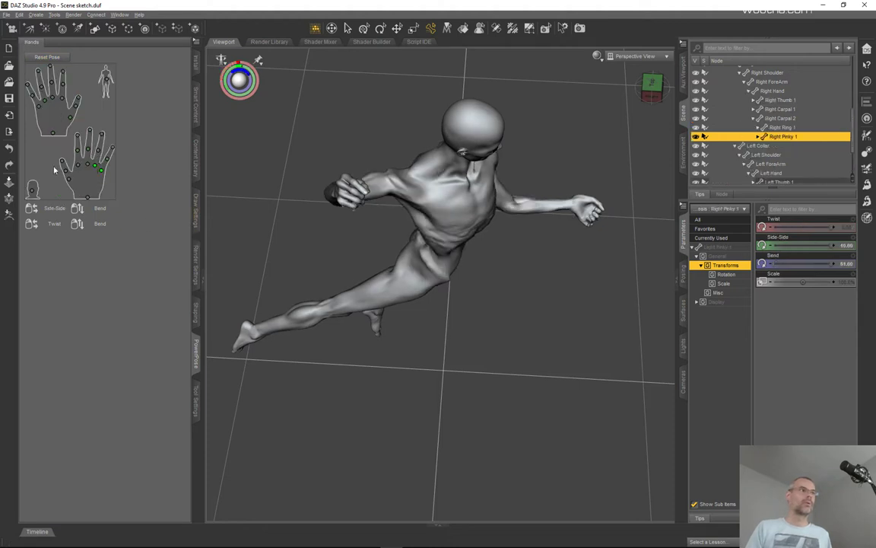
pyautogui.click(40, 107)
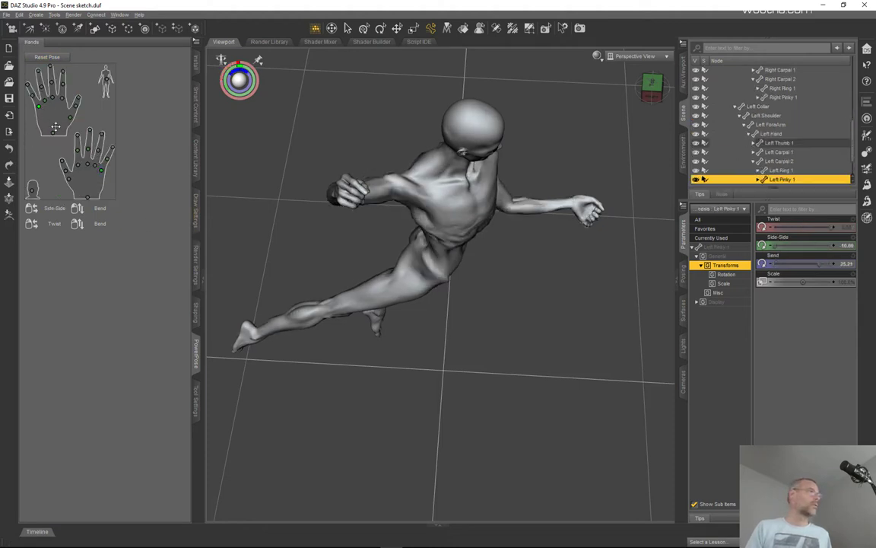
pyautogui.moveTo(22, 72); pyautogui.dragTo(30, 67)
# - Pose the left hand's fingers with the ring fully curled and bends of about -38 for the middle, 3 for the index and -61 for the pinky
pyautogui.click(44, 95)
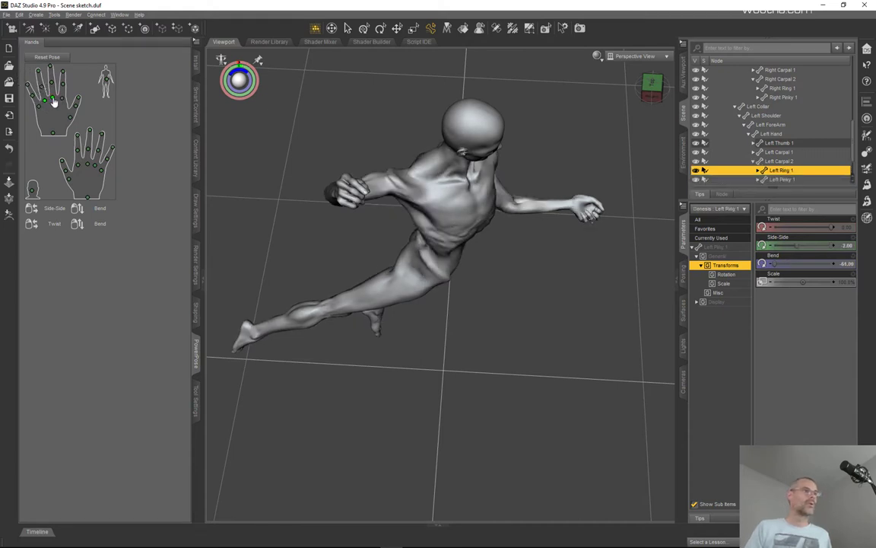
pyautogui.click(55, 100)
pyautogui.moveTo(58, 110); pyautogui.dragTo(51, 115)
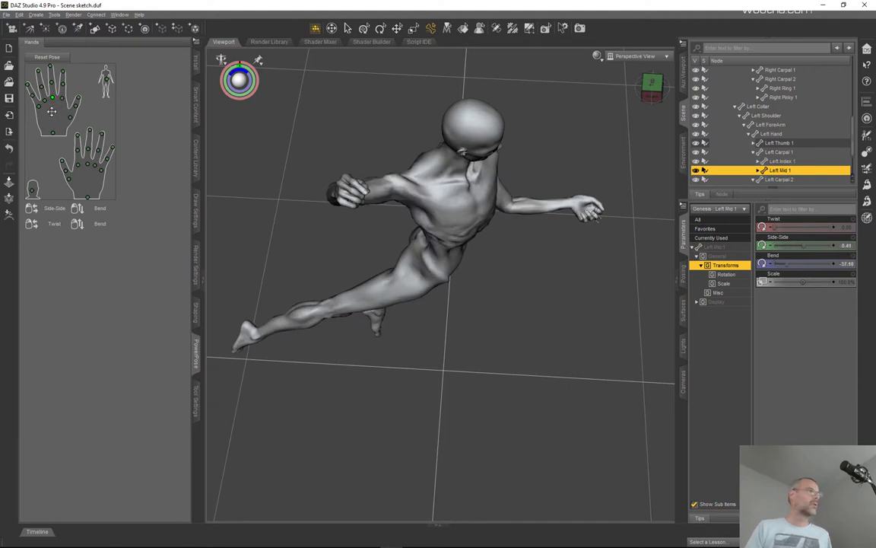
pyautogui.click(57, 93)
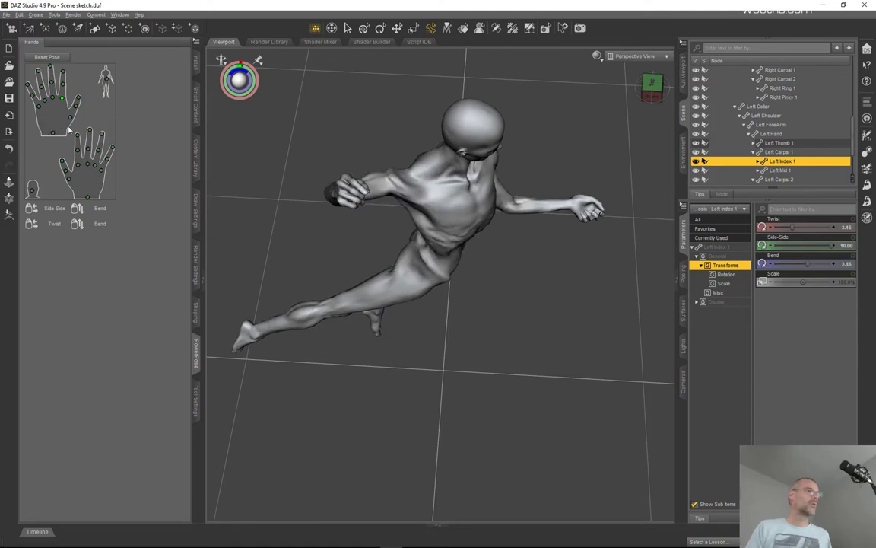
pyautogui.click(36, 107)
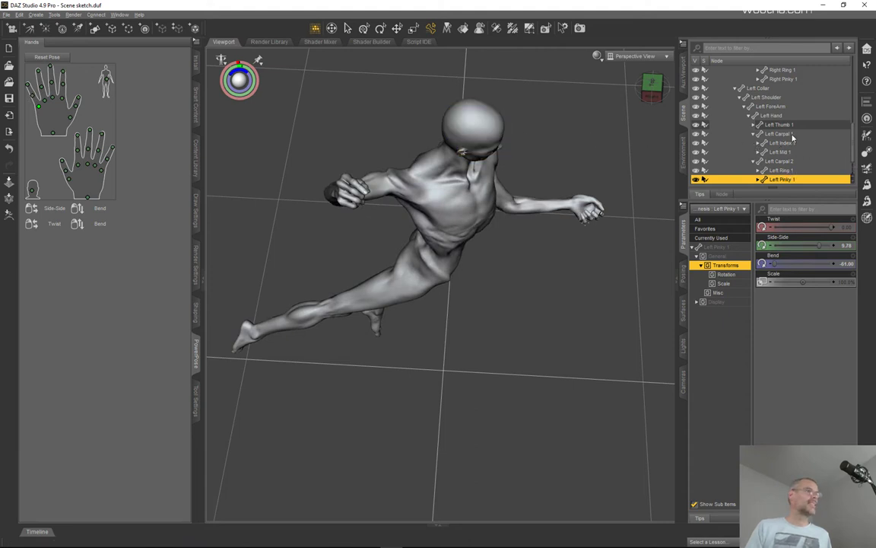
# - Try to twist the left hand's Carpal 1 bone
pyautogui.click(780, 134)
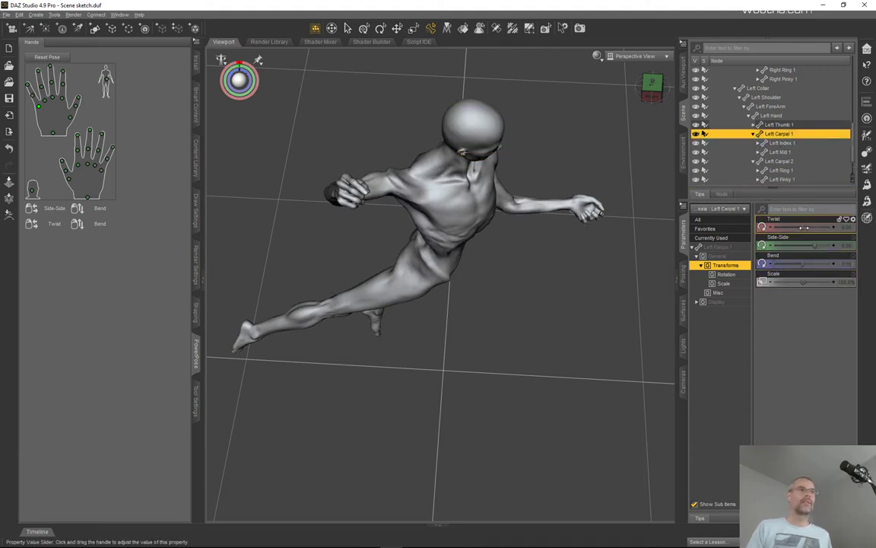
pyautogui.moveTo(804, 228); pyautogui.dragTo(832, 227)
pyautogui.moveTo(779, 229); pyautogui.dragTo(778, 230)
pyautogui.hotkey('ctrl', 'z')
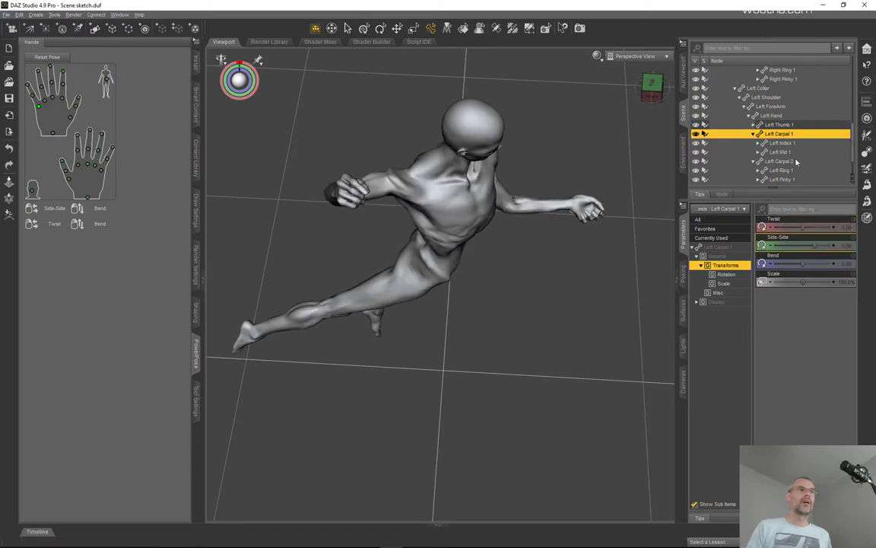
# - Turn off the limits on the Bend of the left hand's Carpal 2 bone and set it to about -13.5
pyautogui.click(753, 134)
pyautogui.click(768, 144)
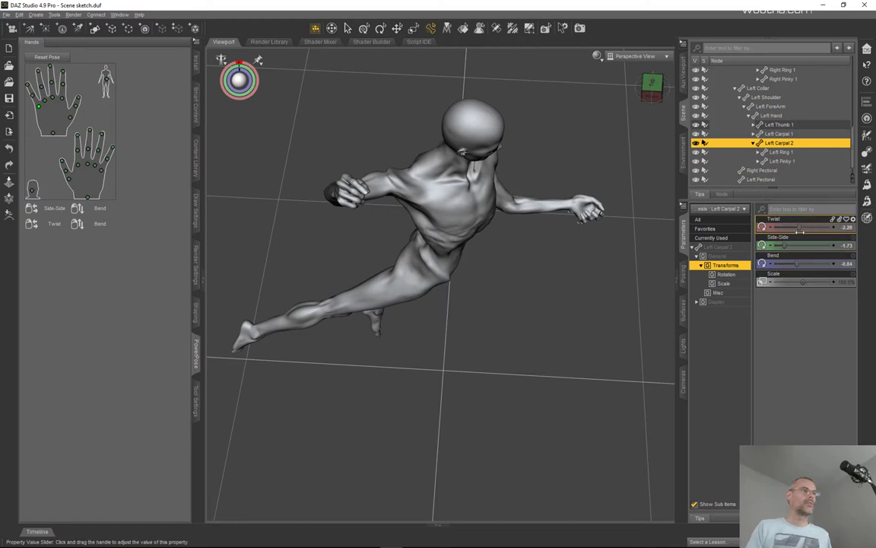
pyautogui.moveTo(796, 263); pyautogui.dragTo(781, 262)
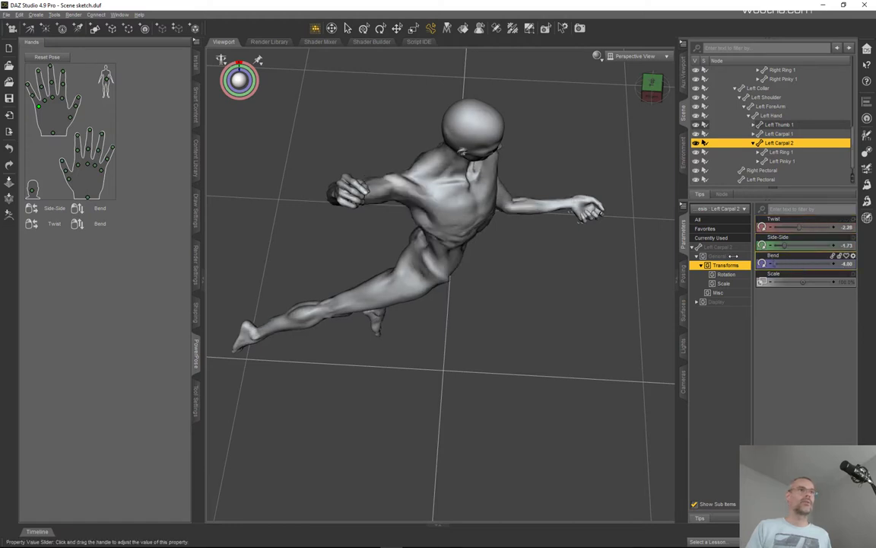
pyautogui.click(846, 258)
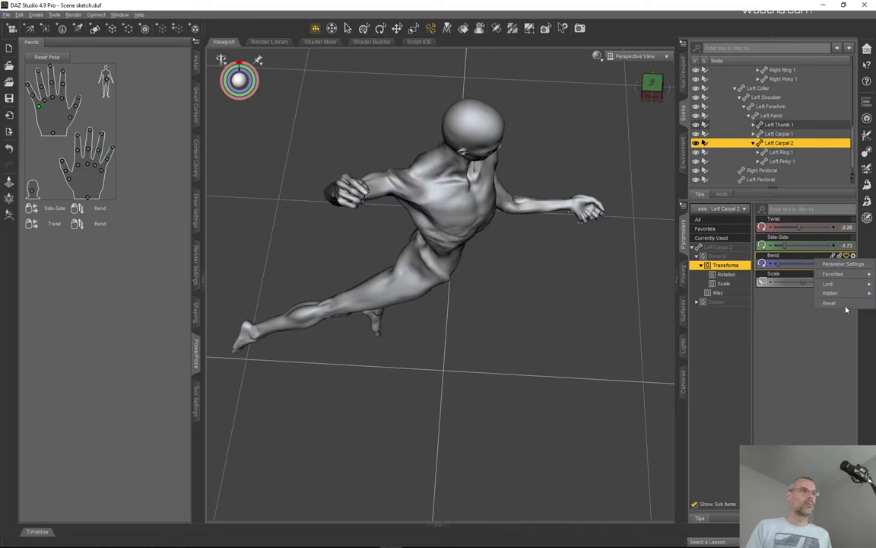
pyautogui.click(833, 264)
pyautogui.click(470, 266)
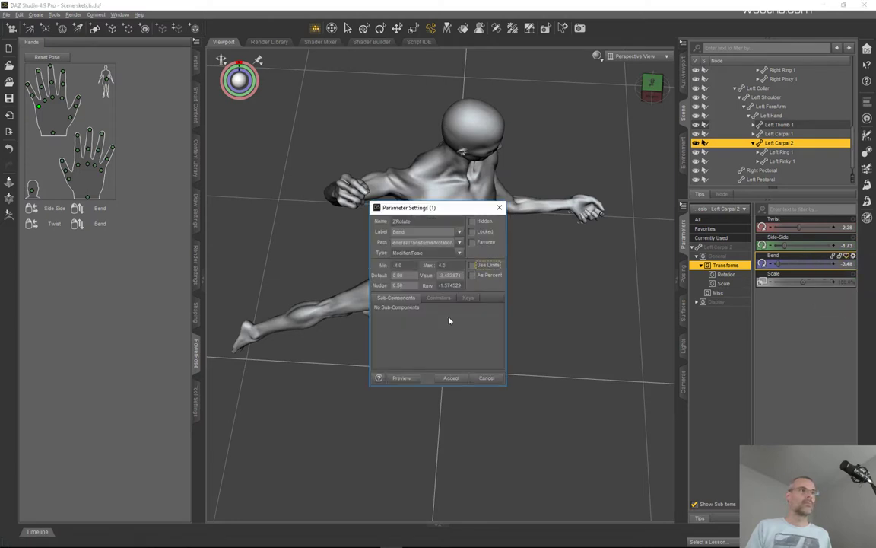
pyautogui.click(452, 378)
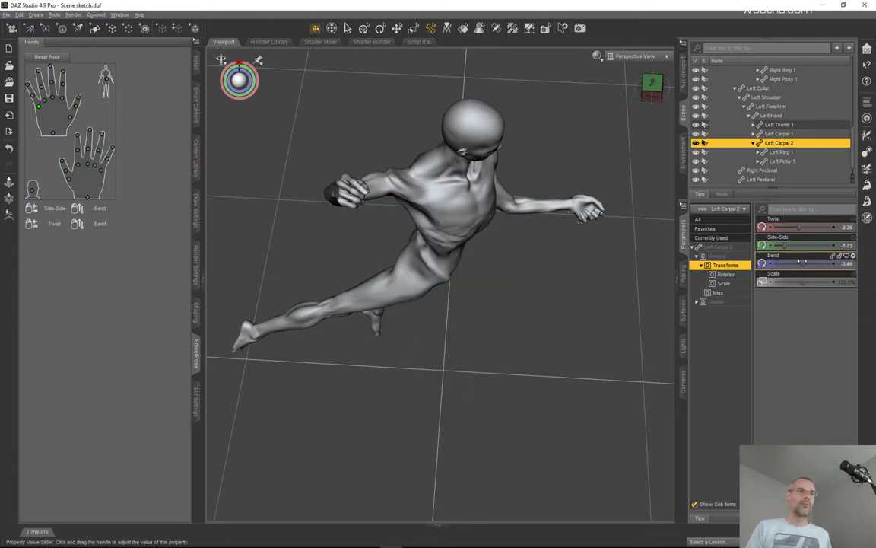
pyautogui.moveTo(802, 262)
pyautogui.mouseDown()
pyautogui.moveTo(784, 262)
pyautogui.moveTo(791, 263)
pyautogui.mouseUp()
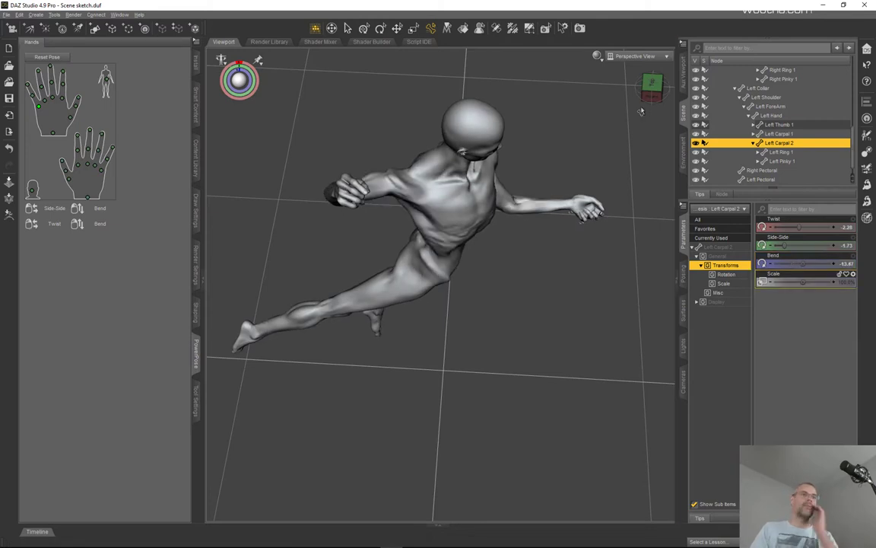
# - Adjust the left ring finger's base joint to a bend of about -43.8
pyautogui.moveTo(653, 98); pyautogui.dragTo(685, 98)
pyautogui.moveTo(651, 92)
pyautogui.mouseDown()
pyautogui.moveTo(653, 103)
pyautogui.moveTo(696, 104)
pyautogui.moveTo(628, 92)
pyautogui.moveTo(652, 82)
pyautogui.moveTo(646, 91)
pyautogui.mouseUp()
pyautogui.scroll(2, 593, 196)
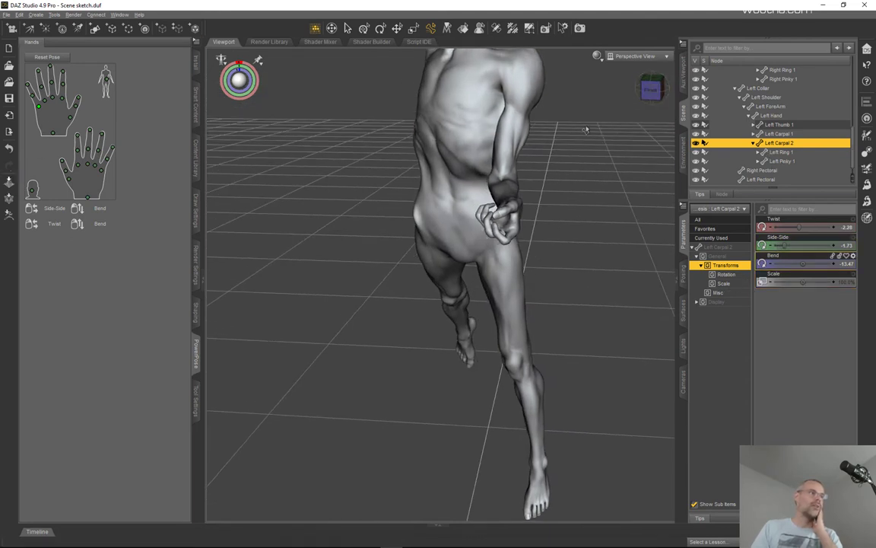
pyautogui.moveTo(650, 91); pyautogui.dragTo(647, 111)
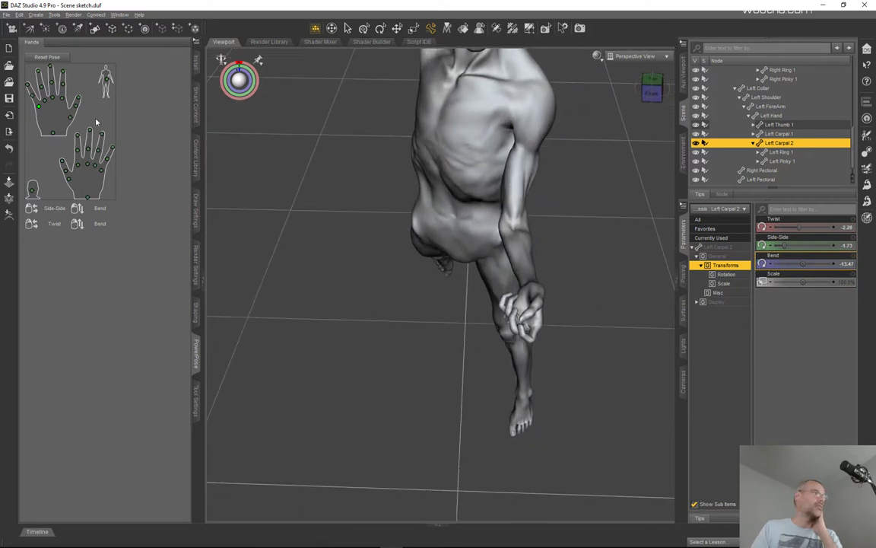
pyautogui.moveTo(39, 109); pyautogui.dragTo(34, 97)
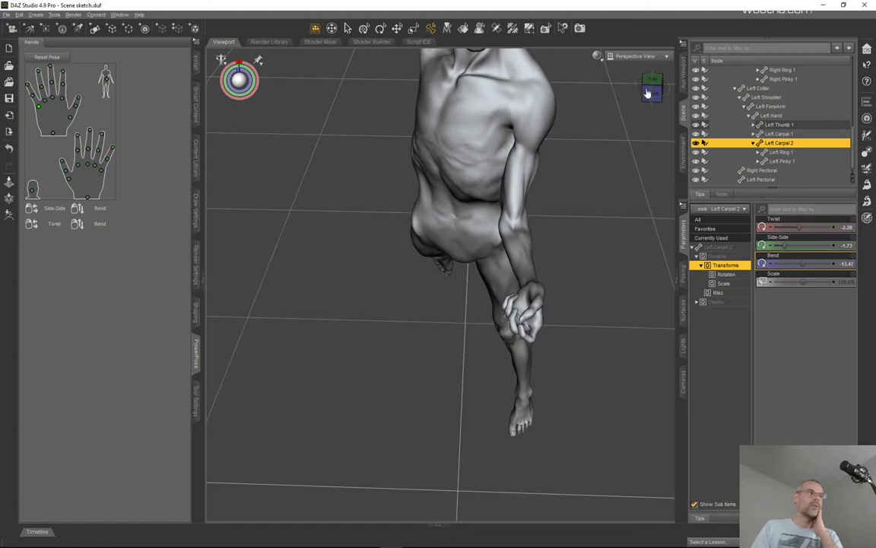
pyautogui.moveTo(649, 92); pyautogui.dragTo(680, 86)
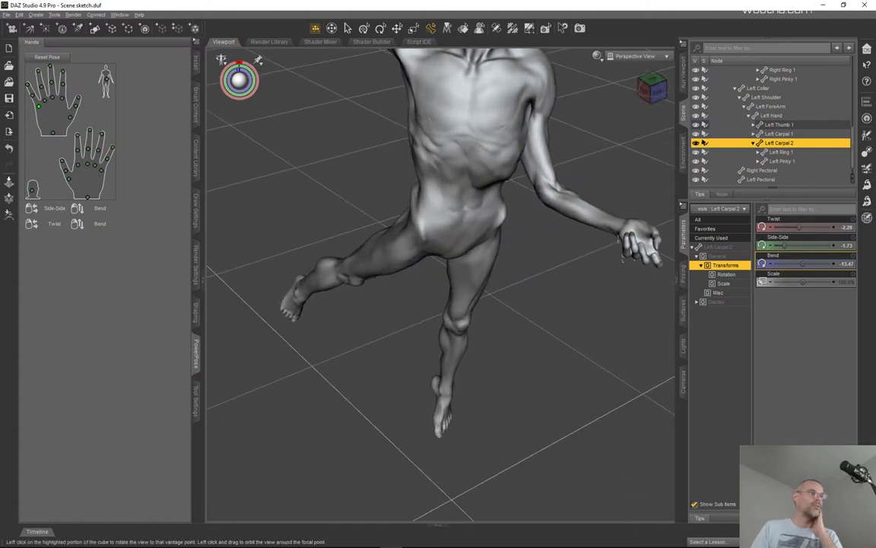
pyautogui.moveTo(42, 112)
pyautogui.mouseDown()
pyautogui.moveTo(30, 107)
pyautogui.moveTo(44, 104)
pyautogui.mouseUp()
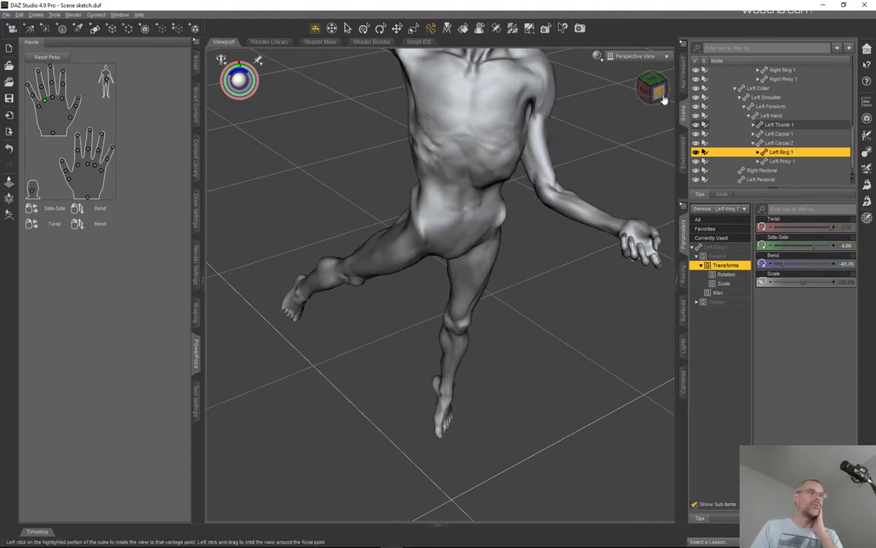
# - Pull the left foot forward so the left leg hangs almost straight down beneath the body
pyautogui.moveTo(664, 96)
pyautogui.mouseDown()
pyautogui.moveTo(646, 123)
pyautogui.moveTo(637, 120)
pyautogui.moveTo(640, 79)
pyautogui.moveTo(633, 79)
pyautogui.moveTo(651, 69)
pyautogui.moveTo(668, 92)
pyautogui.moveTo(654, 90)
pyautogui.mouseUp()
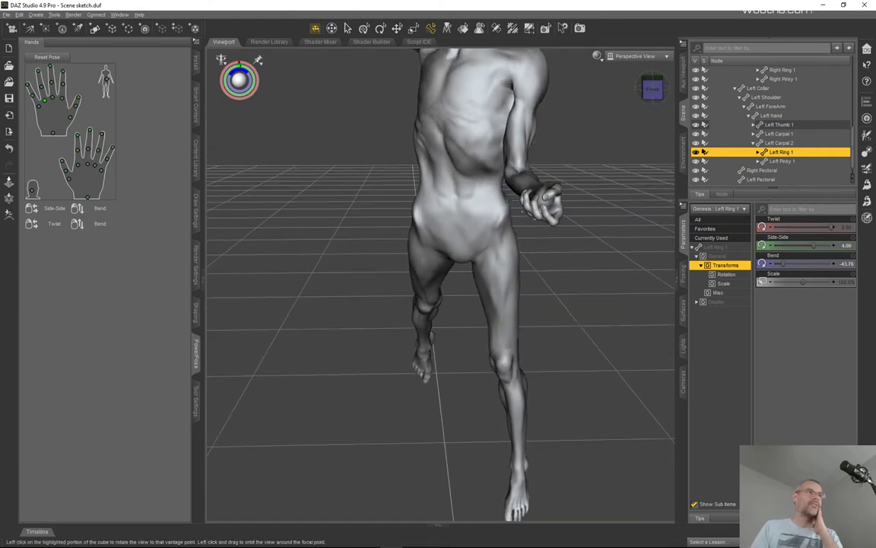
pyautogui.scroll(-5, 590, 142)
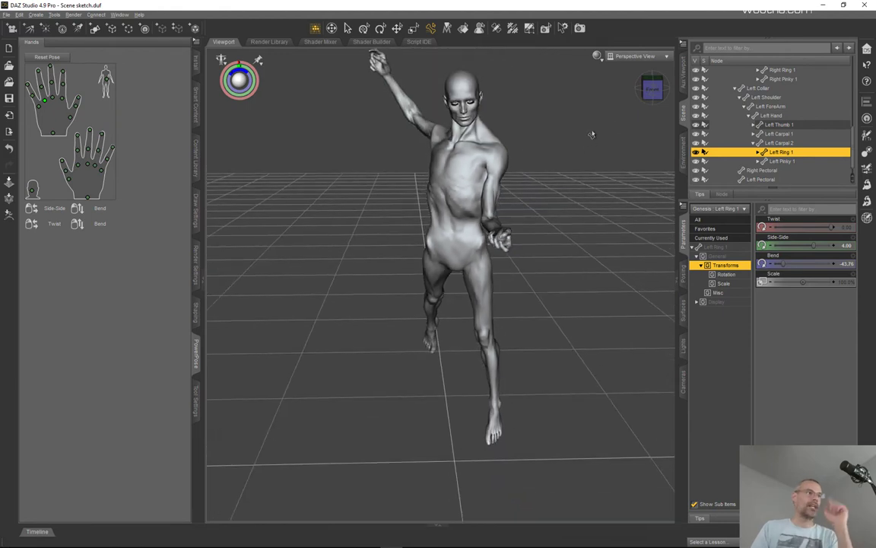
pyautogui.moveTo(653, 100)
pyautogui.mouseDown()
pyautogui.moveTo(666, 105)
pyautogui.moveTo(650, 90)
pyautogui.moveTo(631, 91)
pyautogui.moveTo(658, 99)
pyautogui.moveTo(653, 90)
pyautogui.mouseUp()
pyautogui.click(648, 90)
pyautogui.scroll(-5, 541, 180)
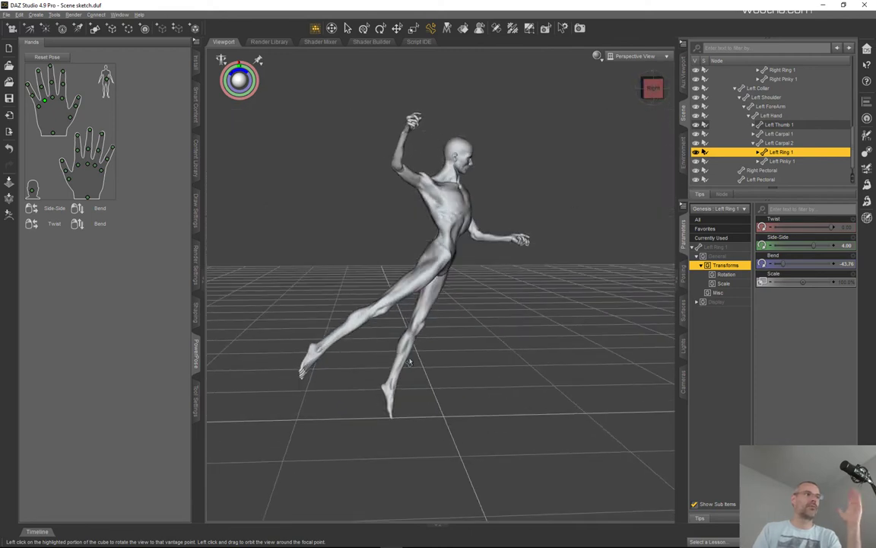
pyautogui.click(396, 405)
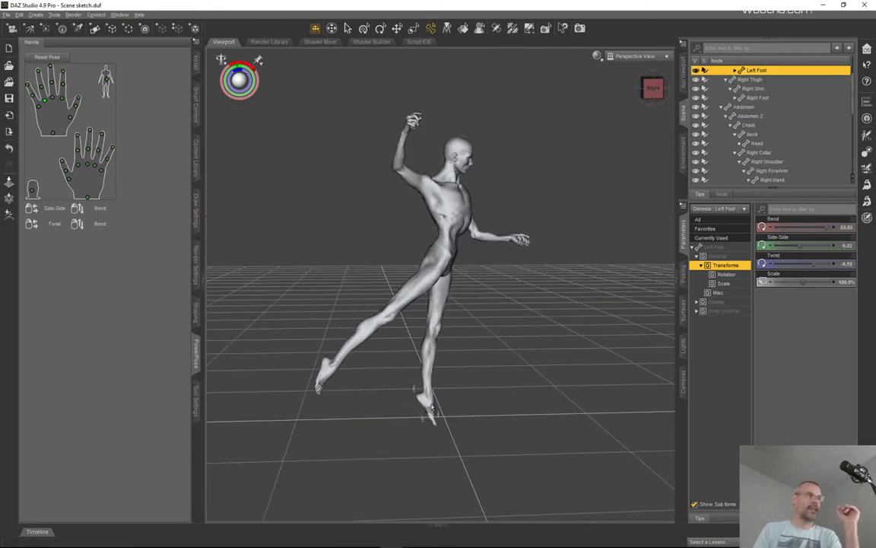
pyautogui.moveTo(441, 407); pyautogui.dragTo(446, 406)
pyautogui.moveTo(659, 90)
pyautogui.mouseDown()
pyautogui.moveTo(656, 99)
pyautogui.moveTo(652, 86)
pyautogui.mouseUp()
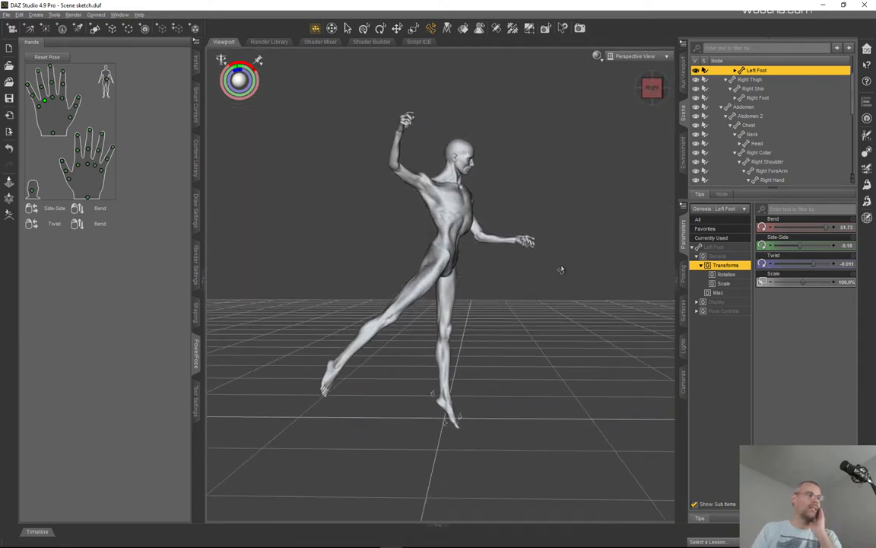
pyautogui.moveTo(449, 414); pyautogui.dragTo(430, 416)
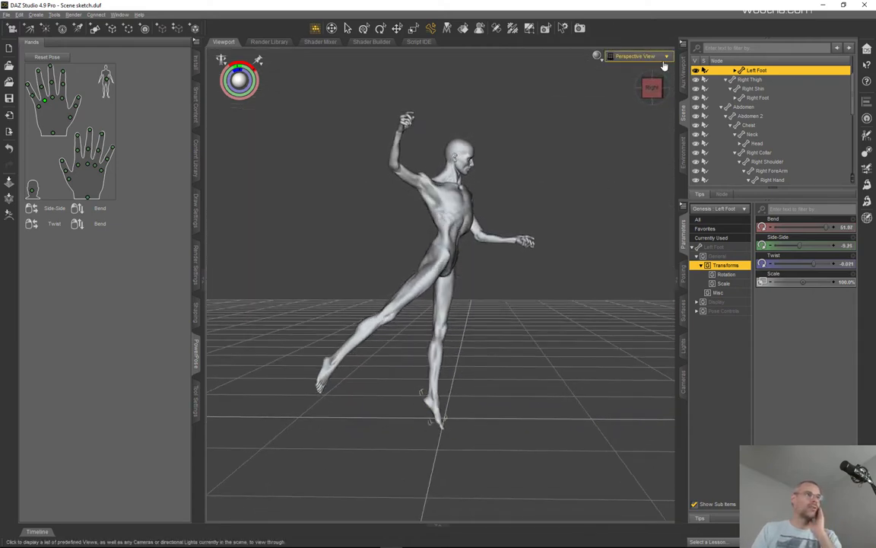
# - Pull the right foot back and up so the trailing right leg lifts further behind the body
pyautogui.moveTo(655, 89); pyautogui.dragTo(655, 88)
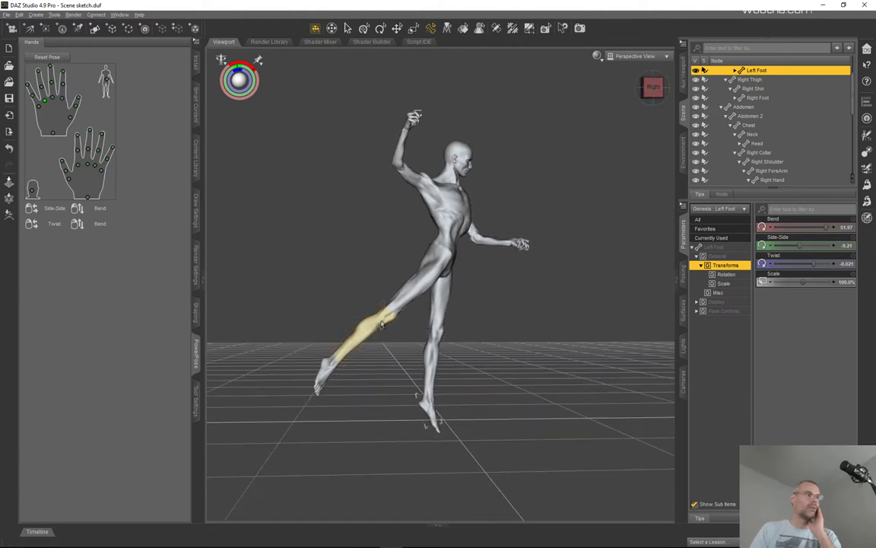
pyautogui.click(654, 90)
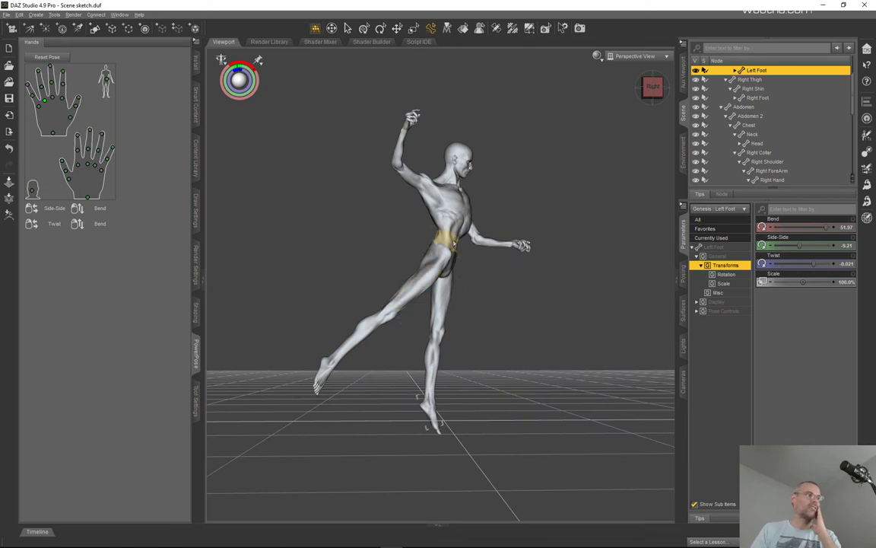
pyautogui.moveTo(326, 373); pyautogui.dragTo(290, 337)
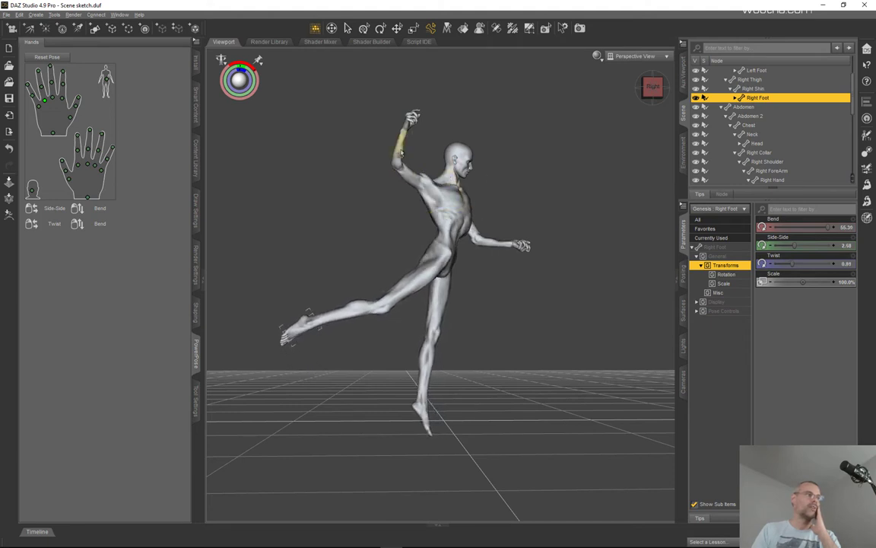
# - Straighten the raised right arm by setting the right forearm's bend to about 26
pyautogui.click(407, 153)
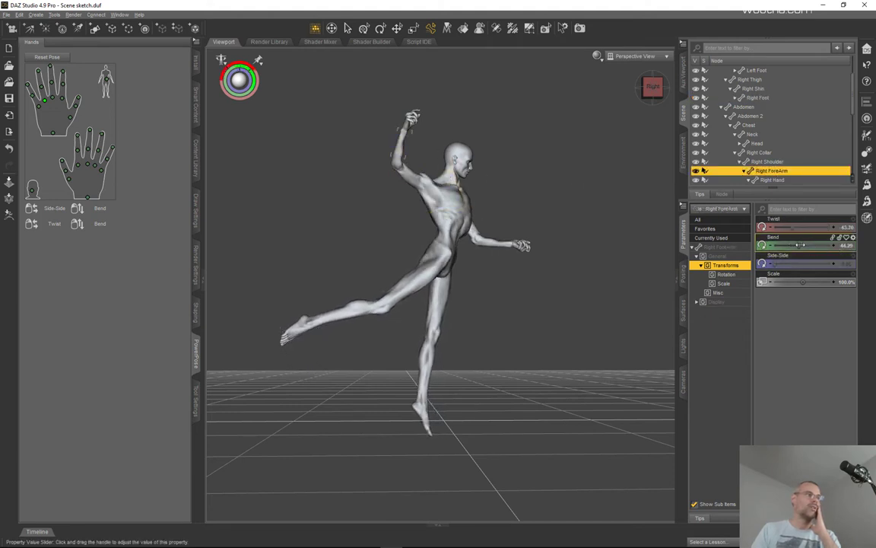
pyautogui.moveTo(410, 115); pyautogui.dragTo(390, 114)
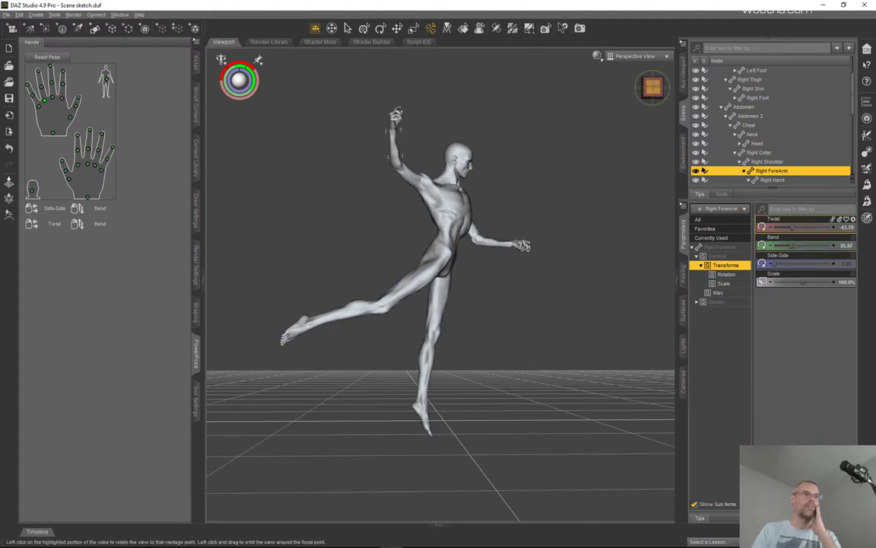
# - Examine the full-body pose from the front and from oblique angles
pyautogui.click(652, 86)
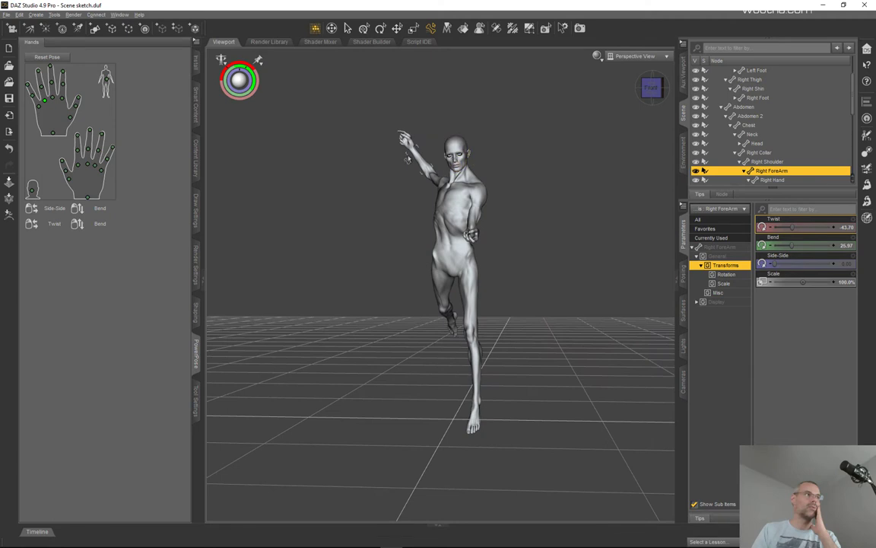
pyautogui.scroll(-3, 607, 96)
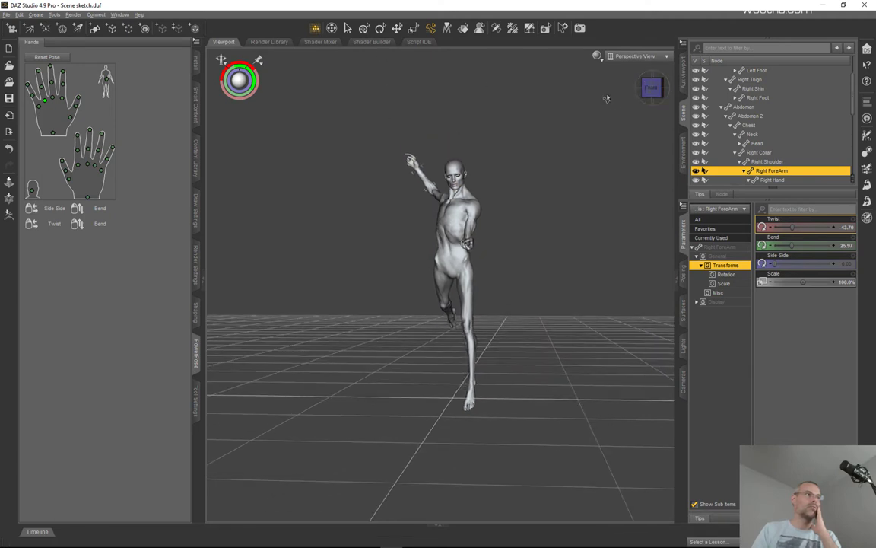
pyautogui.moveTo(651, 87); pyautogui.dragTo(682, 95)
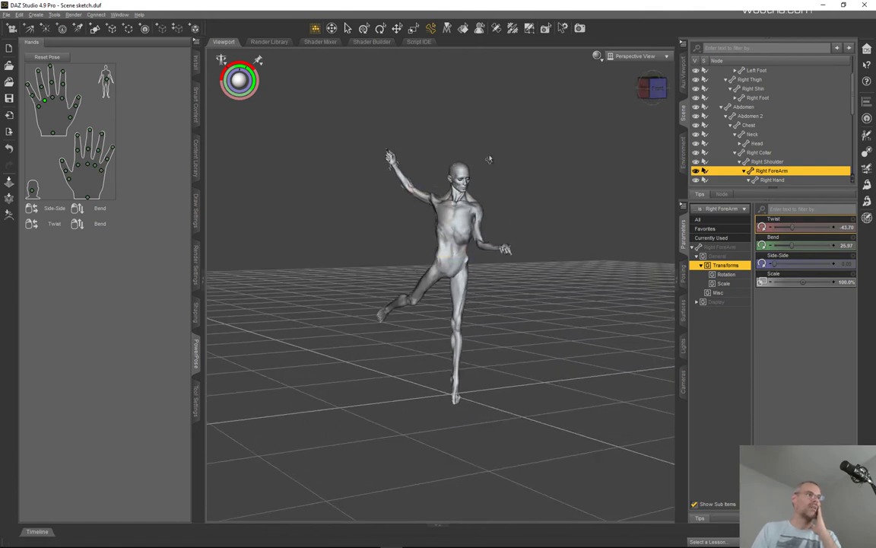
pyautogui.moveTo(648, 86); pyautogui.dragTo(654, 88)
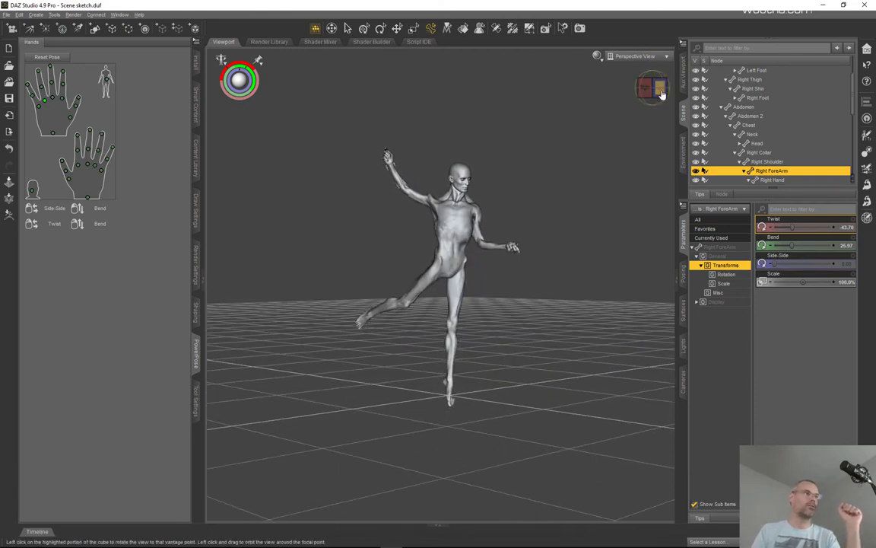
pyautogui.click(662, 93)
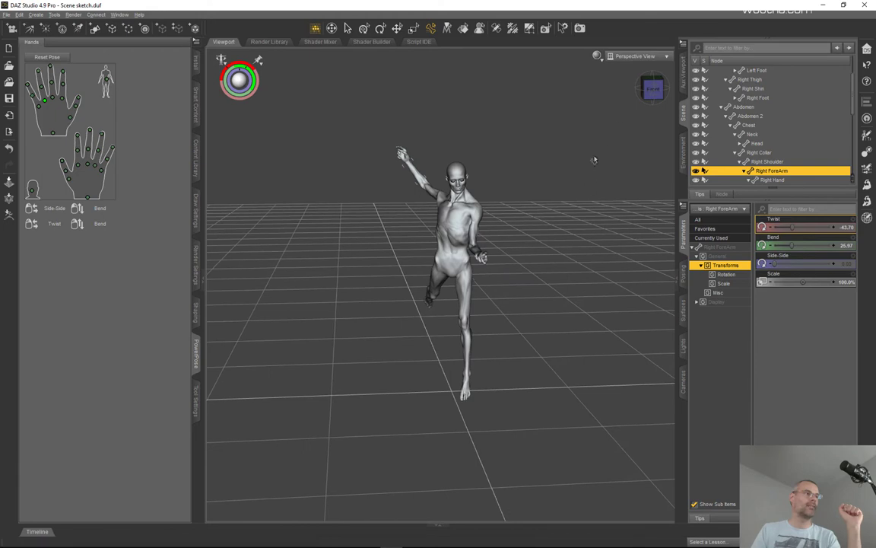
pyautogui.click(653, 90)
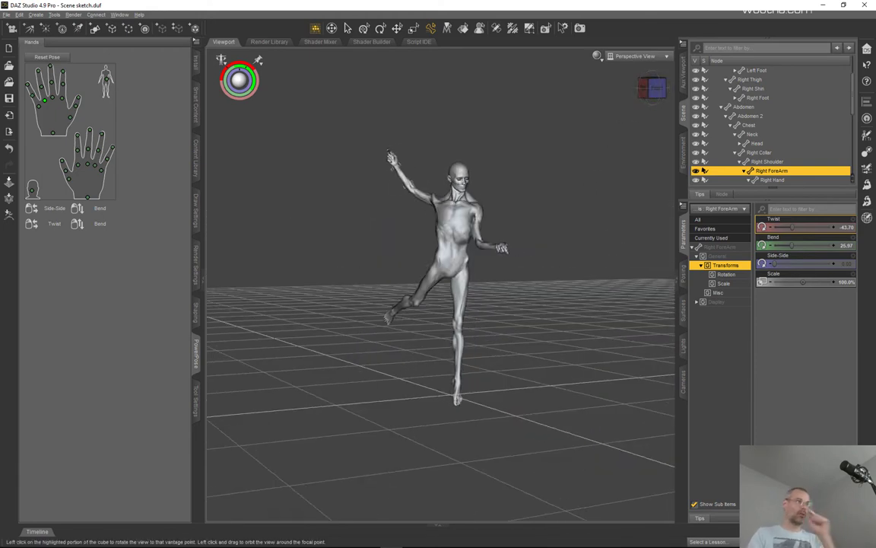
pyautogui.moveTo(653, 88); pyautogui.dragTo(653, 89)
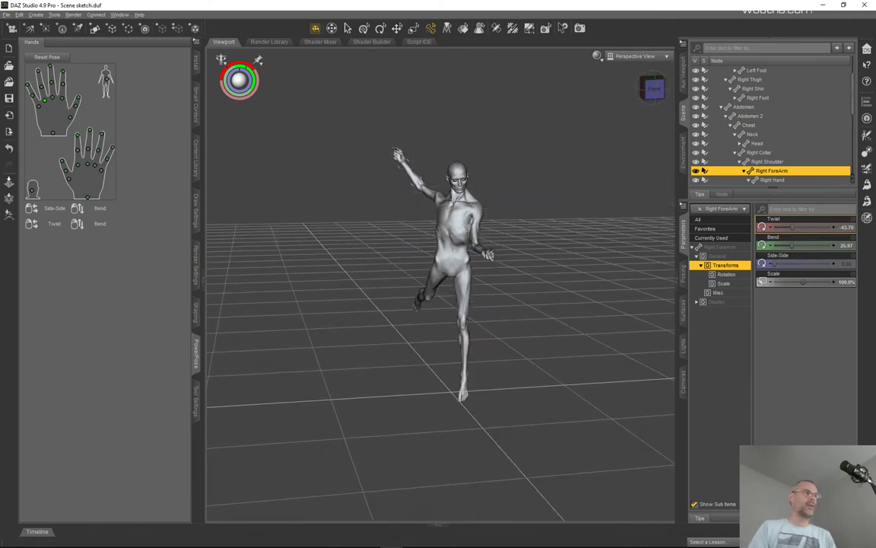
# - Try to change the twist of the Abdomen 2 bone
pyautogui.click(454, 242)
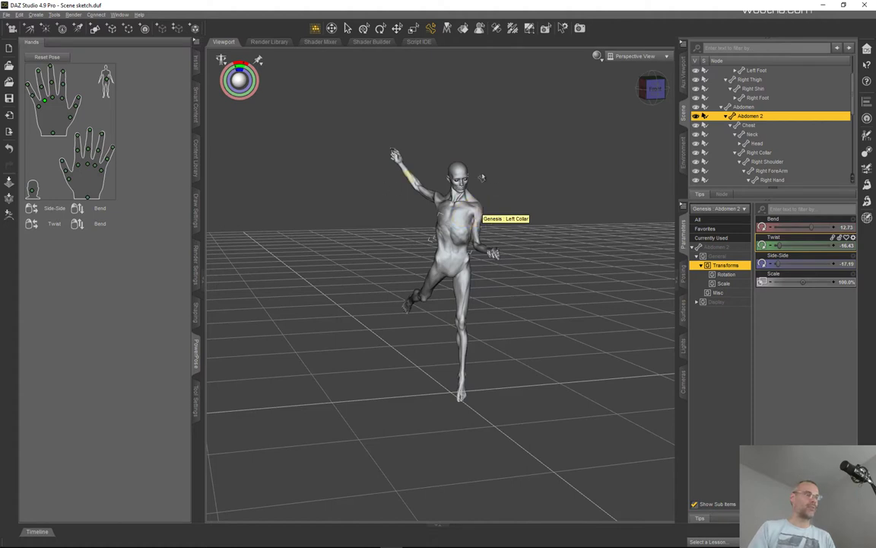
pyautogui.moveTo(649, 105); pyautogui.dragTo(661, 95)
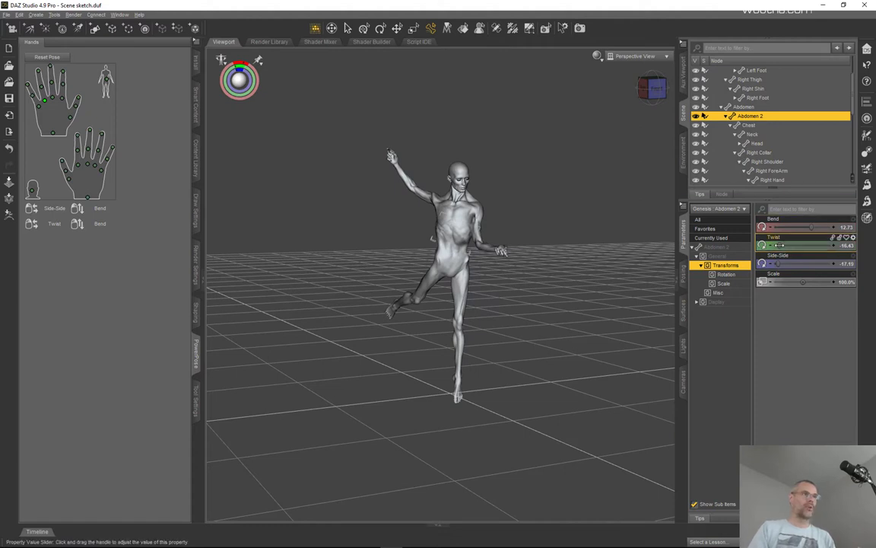
pyautogui.moveTo(785, 245); pyautogui.dragTo(791, 248)
pyautogui.hotkey('ctrl', 'z')
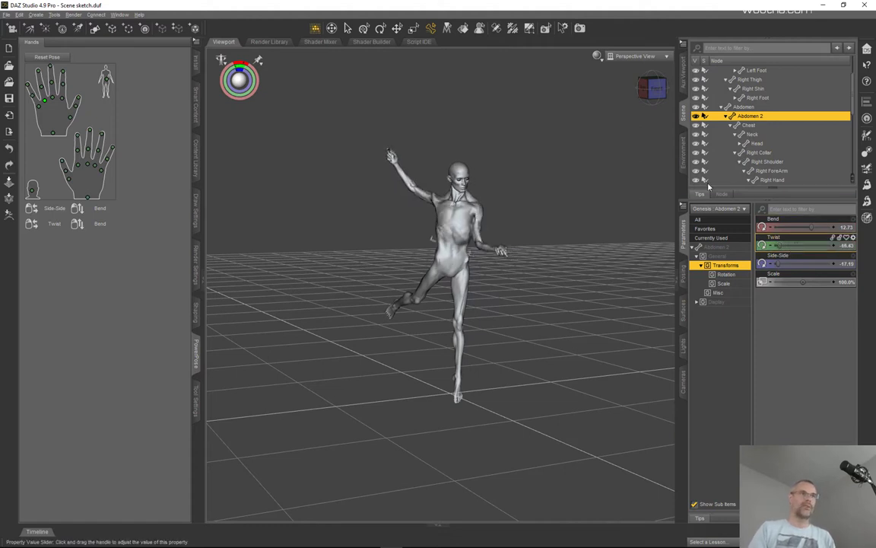
pyautogui.moveTo(660, 86); pyautogui.dragTo(647, 83)
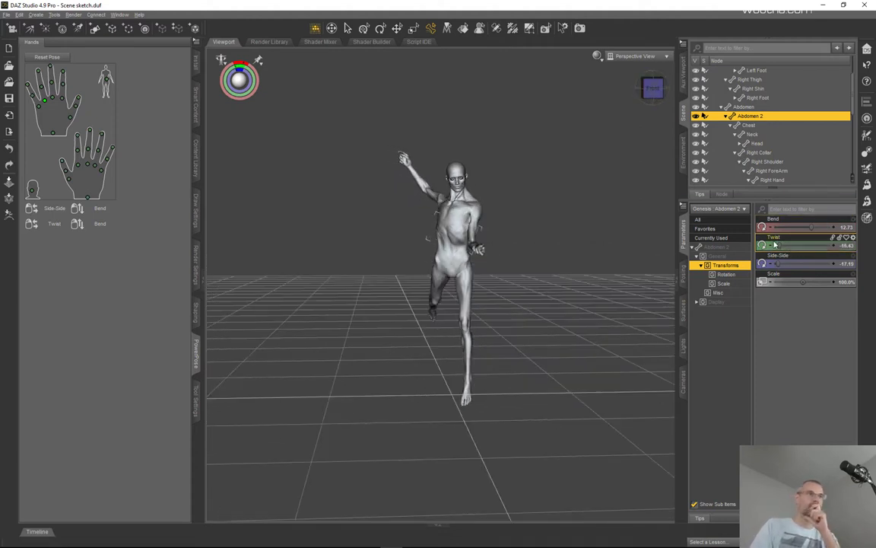
# - Set the twist of the Abdomen 2 bone to -20
pyautogui.moveTo(781, 245); pyautogui.dragTo(771, 245)
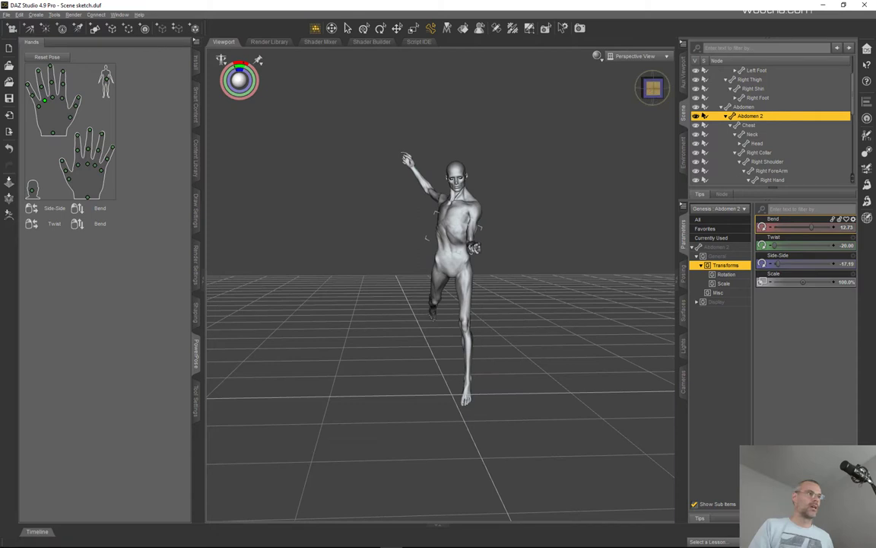
pyautogui.moveTo(653, 88); pyautogui.dragTo(639, 88)
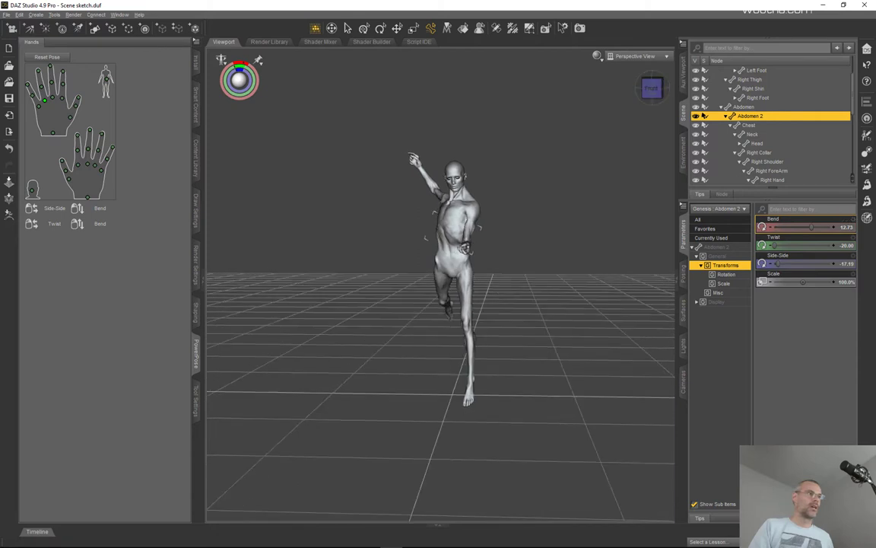
# - Turn off the limits on the Neck bone's twist so the head can turn beyond 35 degrees
pyautogui.click(106, 79)
pyautogui.click(69, 84)
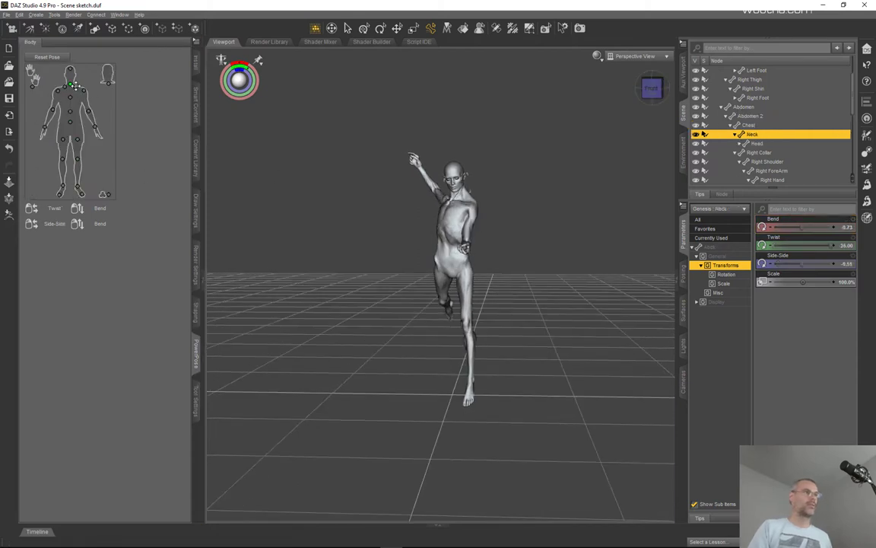
pyautogui.moveTo(825, 245); pyautogui.dragTo(834, 245)
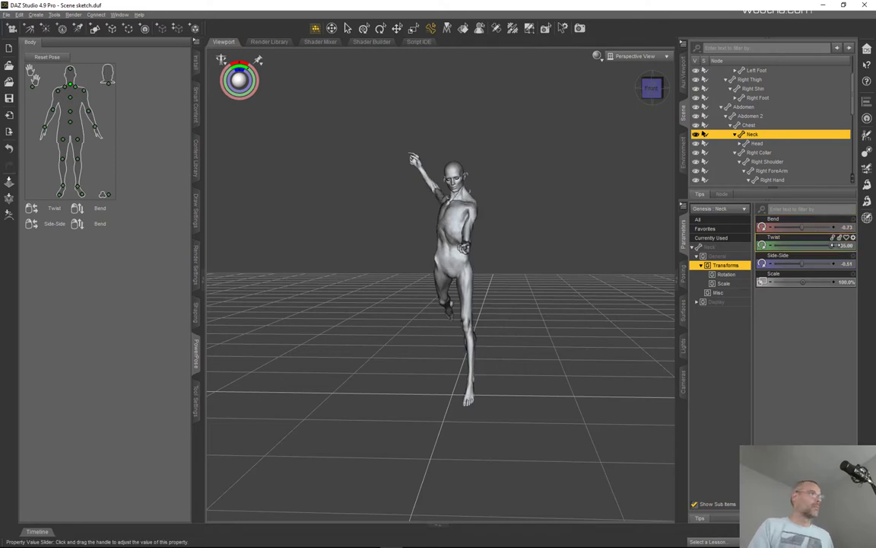
pyautogui.click(853, 239)
pyautogui.click(761, 221)
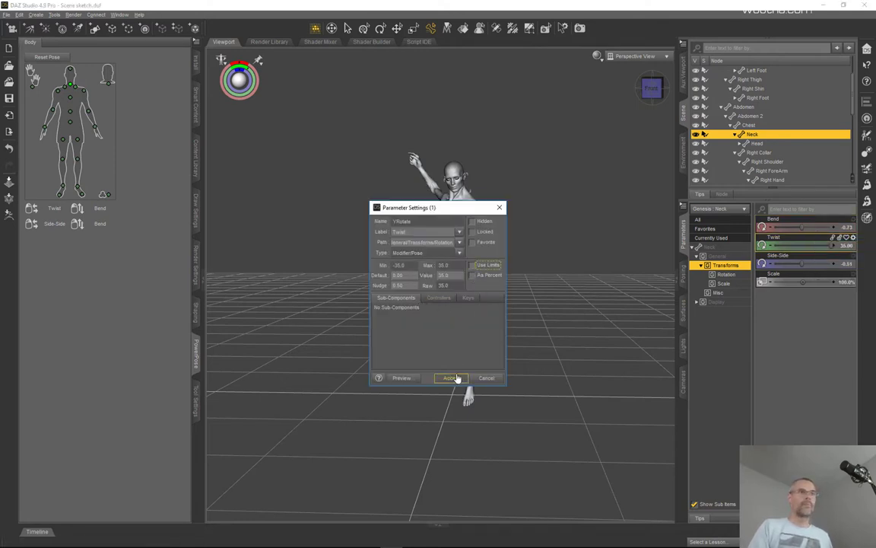
pyautogui.click(453, 378)
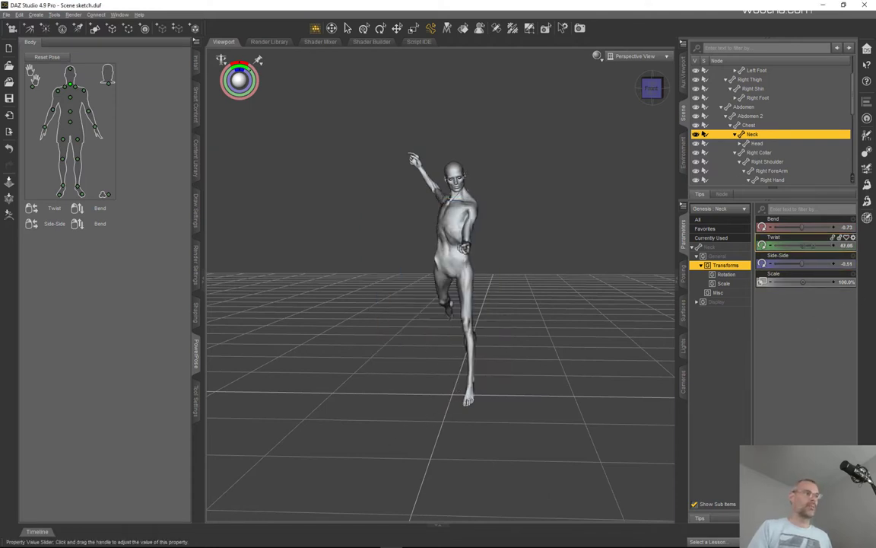
# - Turn and raise the head by setting the Neck's twist to about 50 and its bend to about -18
pyautogui.moveTo(810, 245); pyautogui.dragTo(810, 227)
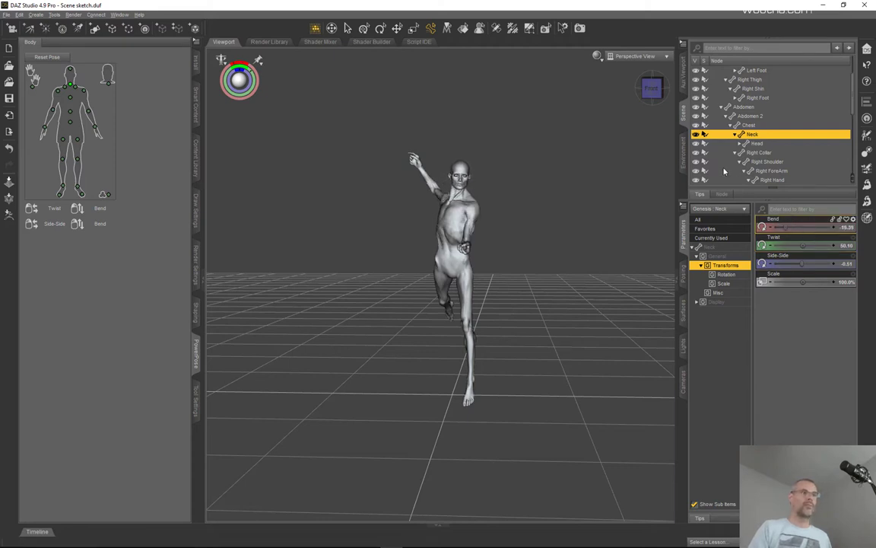
pyautogui.moveTo(651, 88); pyautogui.dragTo(652, 87)
pyautogui.scroll(2, 478, 183)
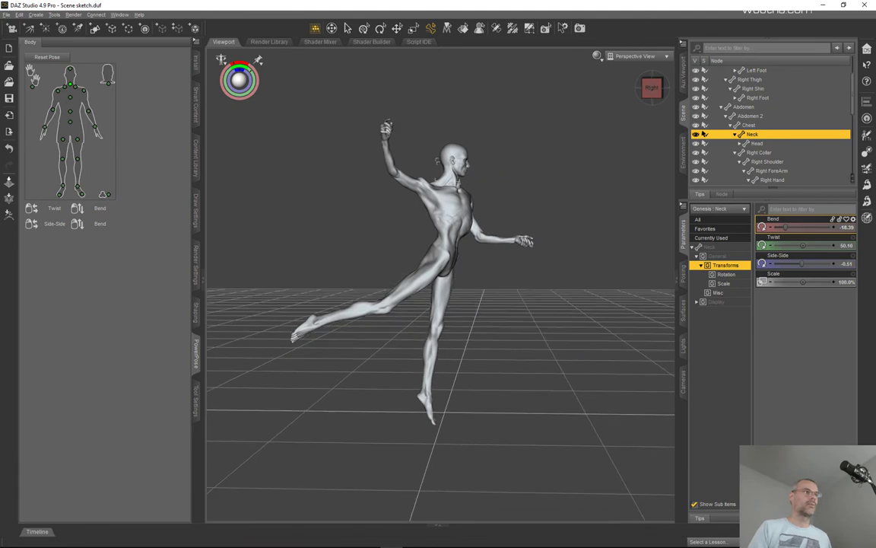
# - Swing the trailing right leg outward by setting the Right Thigh's side-side to about -23.7
pyautogui.click(652, 84)
pyautogui.moveTo(652, 88); pyautogui.dragTo(651, 85)
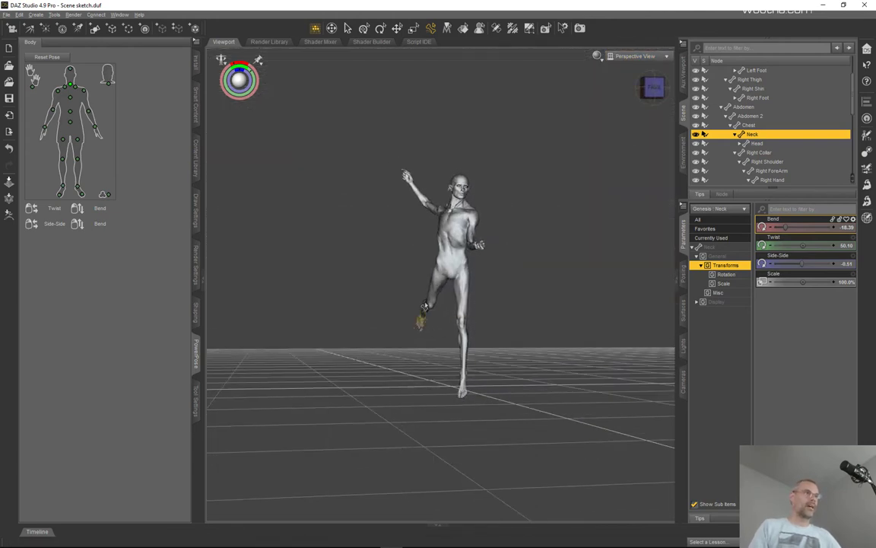
pyautogui.click(440, 283)
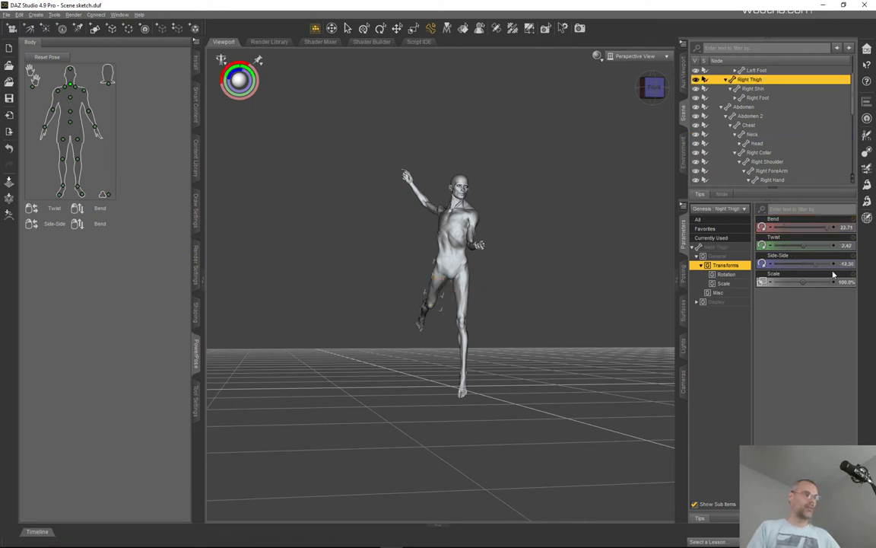
pyautogui.moveTo(816, 262); pyautogui.dragTo(811, 265)
pyautogui.moveTo(652, 87); pyautogui.dragTo(629, 79)
pyautogui.moveTo(811, 264); pyautogui.dragTo(815, 264)
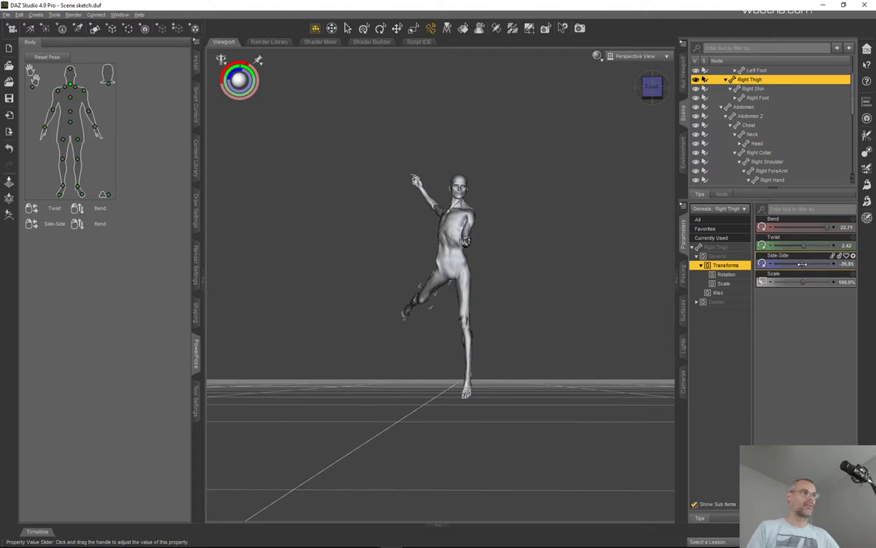
pyautogui.moveTo(646, 92); pyautogui.dragTo(650, 94)
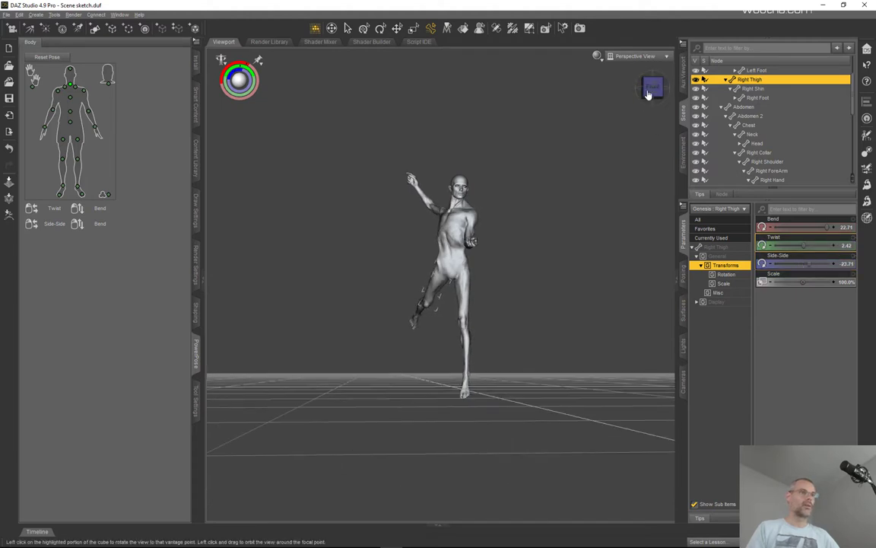
# - Tilt the hips by setting the Pelvis side-side rotation to -10
pyautogui.click(454, 276)
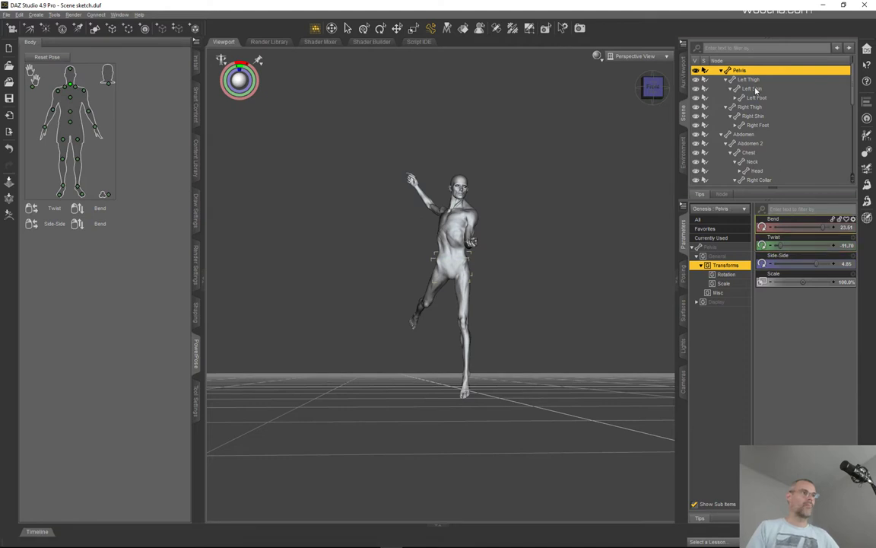
pyautogui.scroll(1, 755, 89)
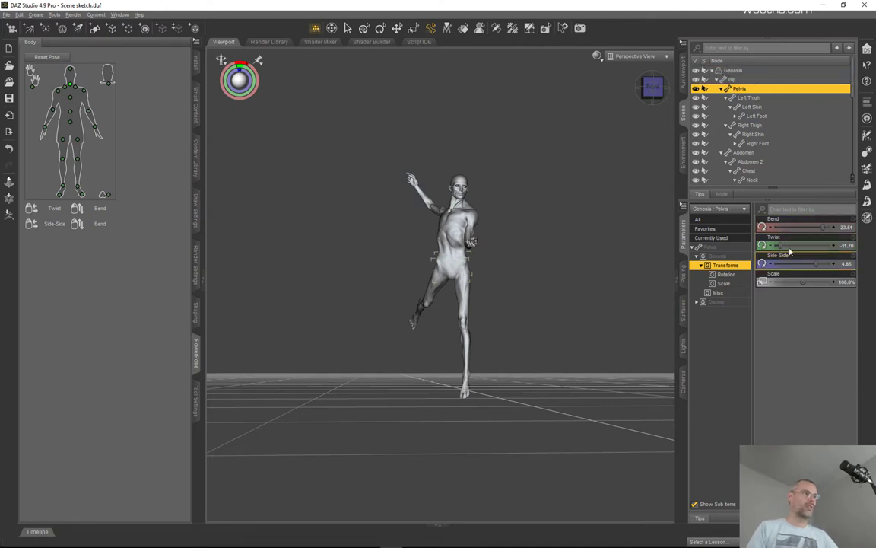
pyautogui.moveTo(798, 263); pyautogui.dragTo(759, 256)
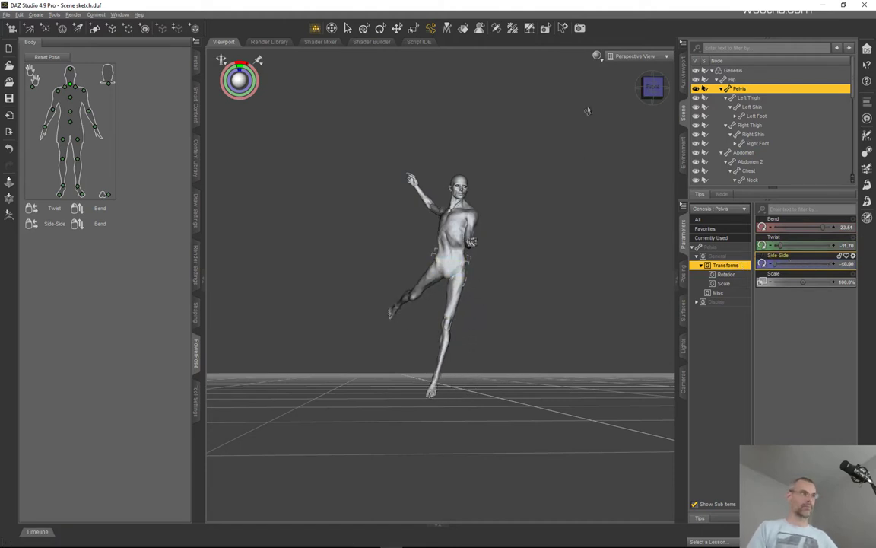
pyautogui.moveTo(657, 88)
pyautogui.mouseDown()
pyautogui.moveTo(667, 96)
pyautogui.moveTo(655, 102)
pyautogui.moveTo(644, 92)
pyautogui.moveTo(652, 87)
pyautogui.mouseUp()
pyautogui.moveTo(651, 87); pyautogui.dragTo(671, 91)
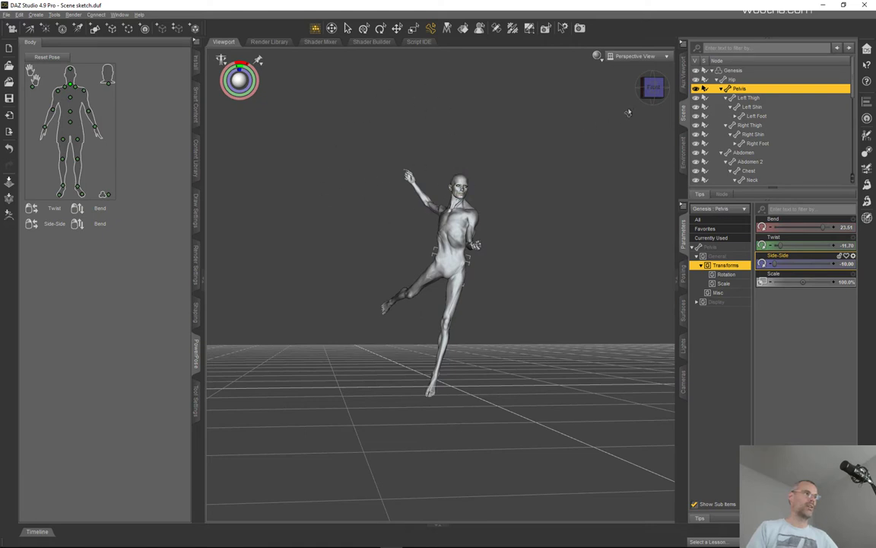
# - Angle the left foot sideways by setting its side-side rotation to about -21.6
pyautogui.scroll(-3, 513, 209)
pyautogui.moveTo(653, 87); pyautogui.dragTo(663, 83)
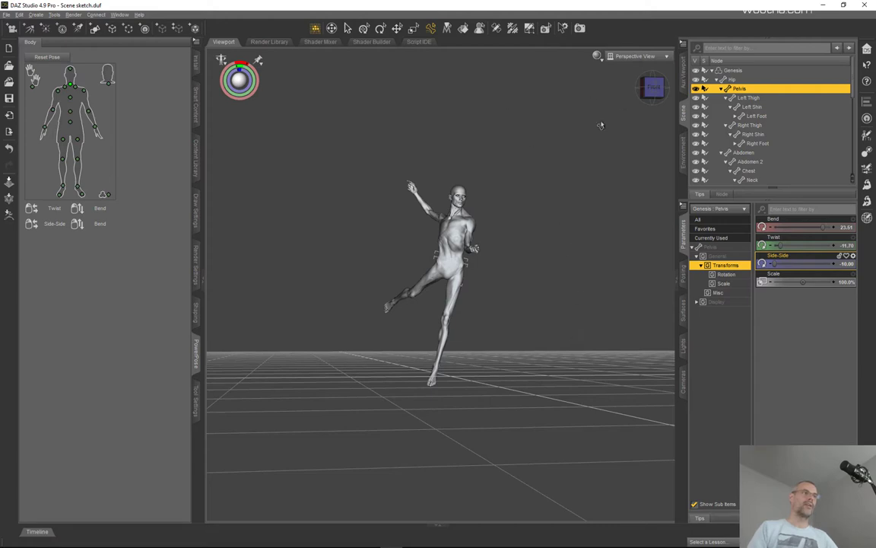
pyautogui.scroll(-3, 600, 122)
pyautogui.moveTo(654, 88); pyautogui.dragTo(634, 109)
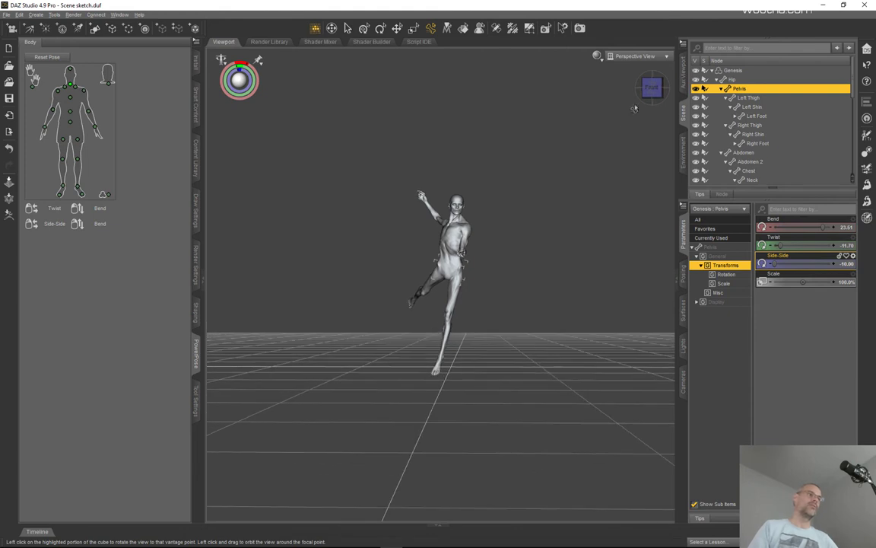
pyautogui.scroll(3, 451, 271)
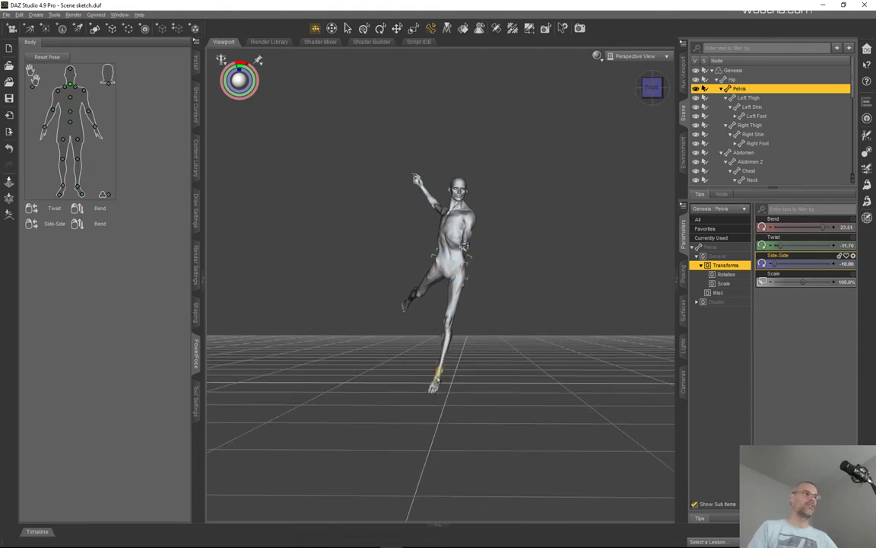
pyautogui.click(438, 378)
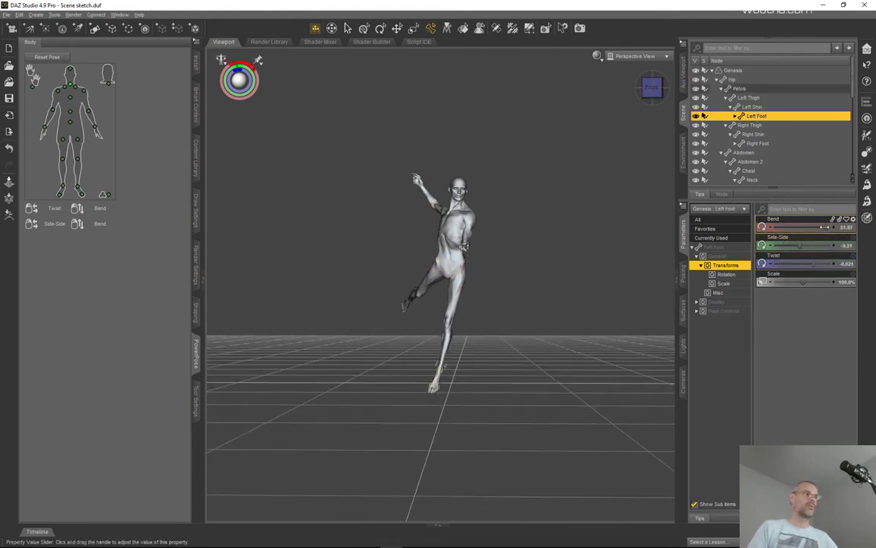
pyautogui.moveTo(799, 245)
pyautogui.mouseDown()
pyautogui.moveTo(808, 244)
pyautogui.moveTo(783, 242)
pyautogui.mouseUp()
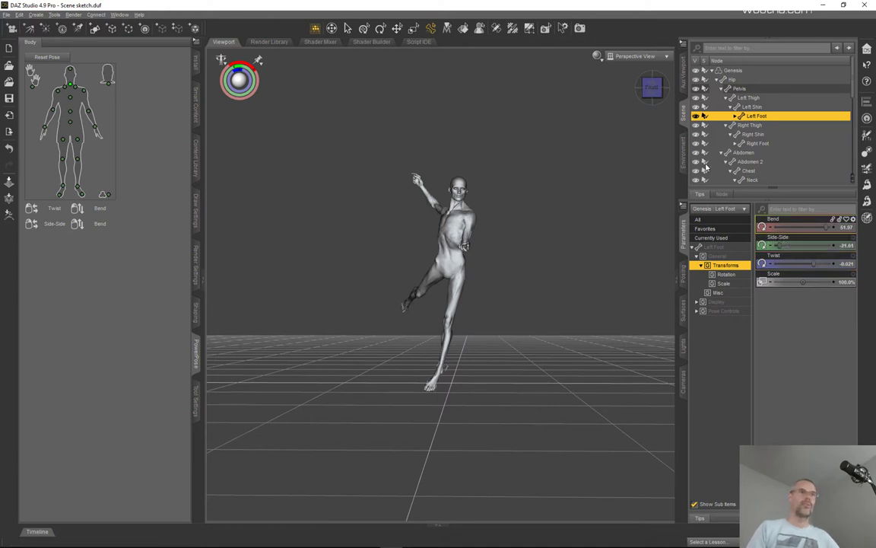
# - Set the Left Shin's side-side rotation to -5 to bring the lower left leg inward
pyautogui.moveTo(659, 89); pyautogui.dragTo(668, 92)
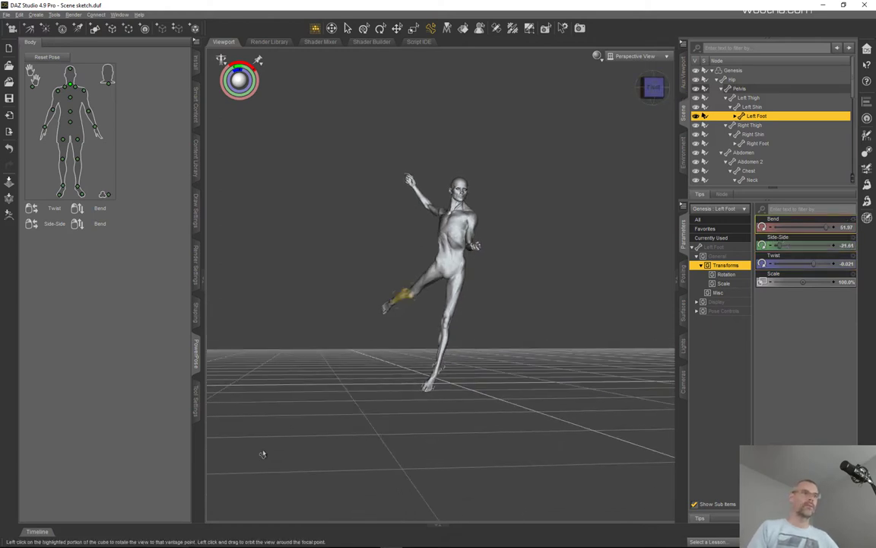
pyautogui.click(446, 335)
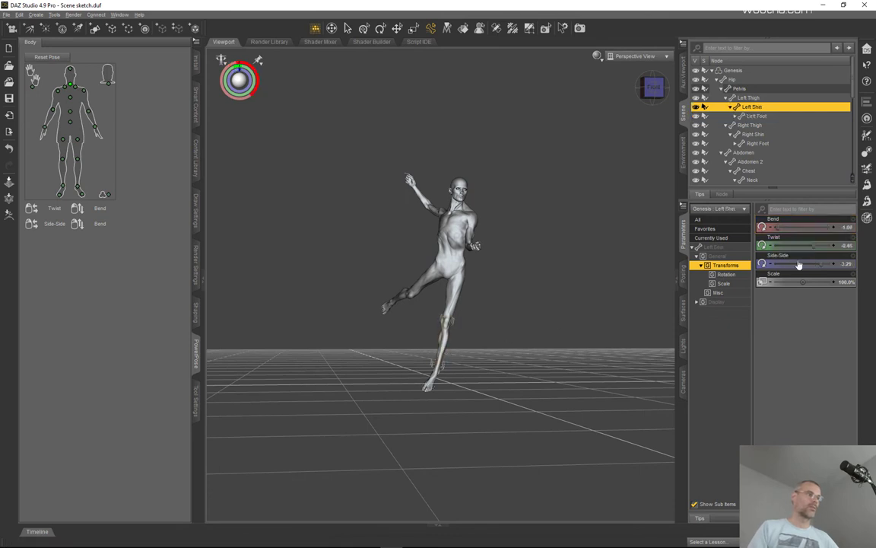
pyautogui.moveTo(822, 263); pyautogui.dragTo(770, 264)
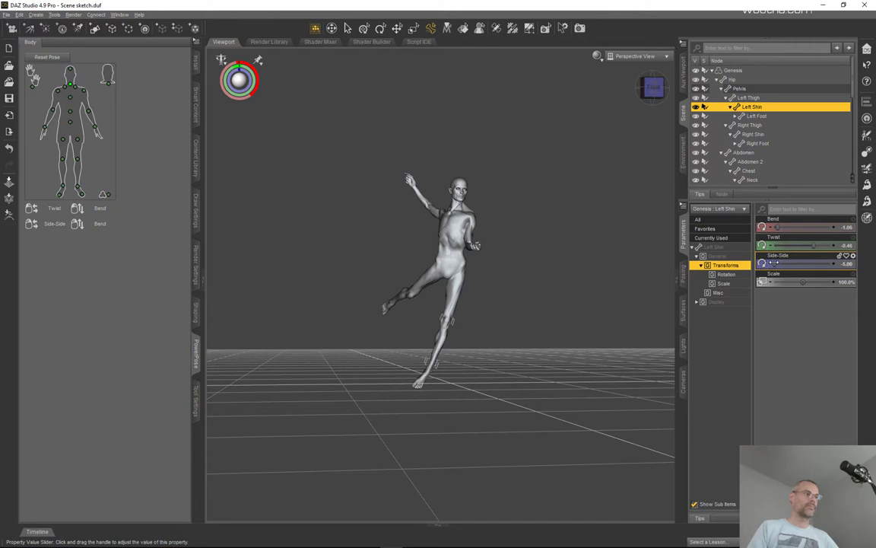
pyautogui.moveTo(653, 86)
pyautogui.mouseDown()
pyautogui.moveTo(639, 83)
pyautogui.moveTo(643, 73)
pyautogui.moveTo(653, 89)
pyautogui.mouseUp()
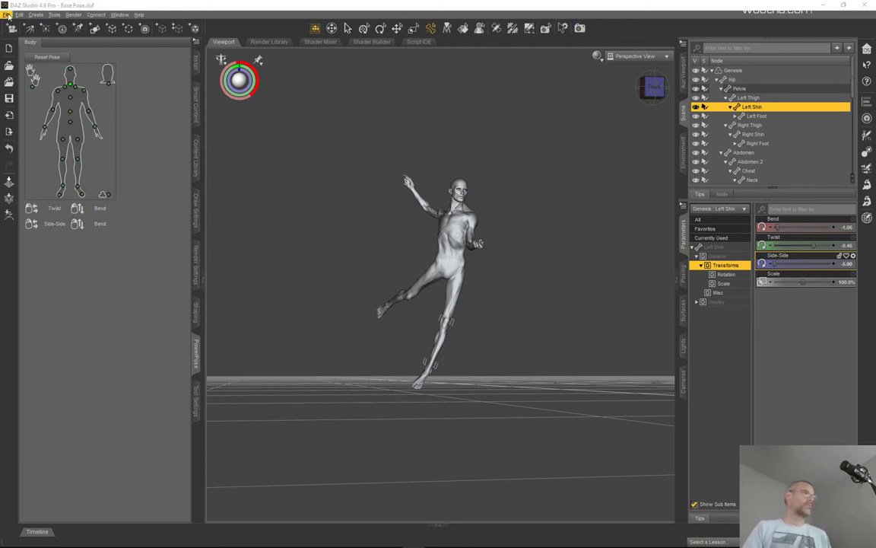
# - Send the posed figure to ZBrush, switch to ZBrush and bring the imported figure into view
pyautogui.click(6, 15)
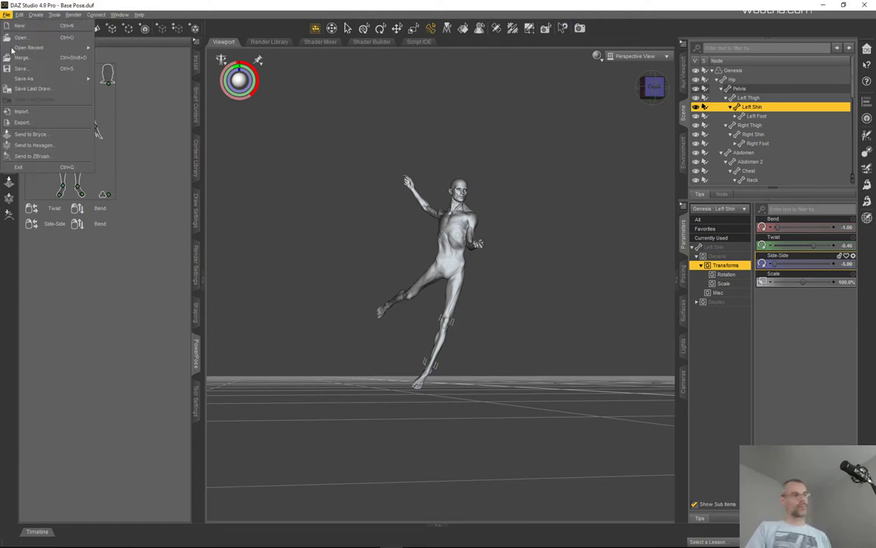
pyautogui.click(30, 143)
pyautogui.click(428, 288)
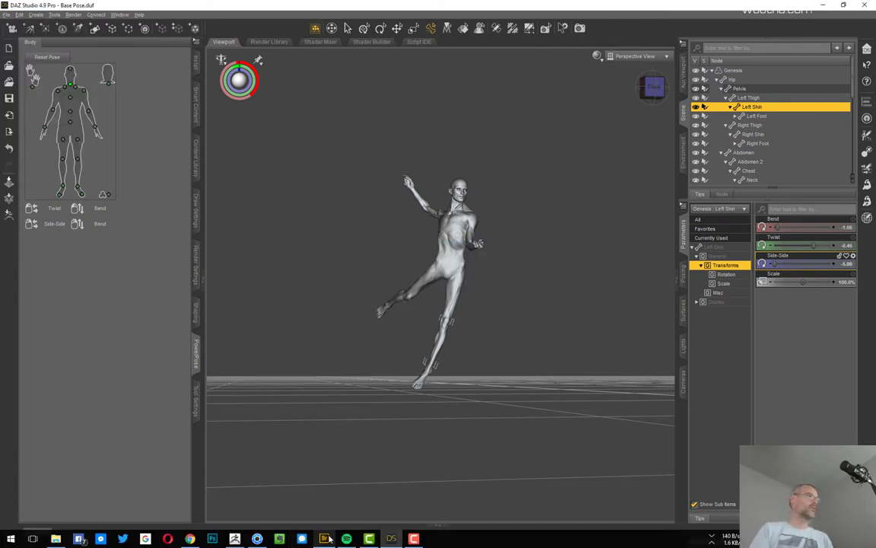
pyautogui.click(235, 538)
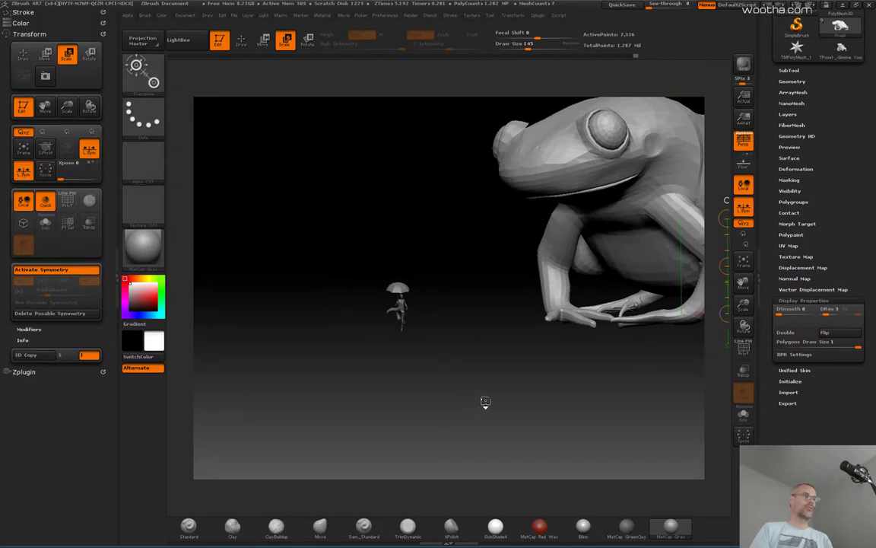
pyautogui.moveTo(485, 401); pyautogui.dragTo(489, 399)
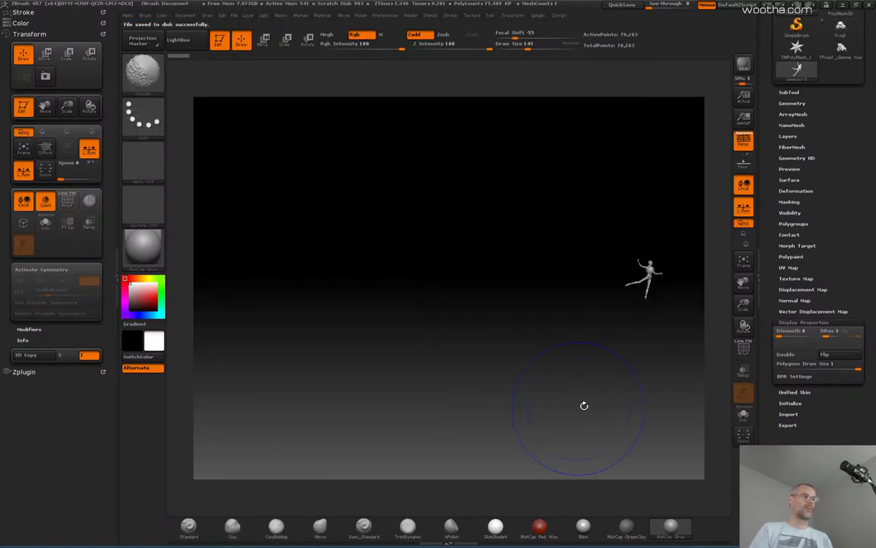
pyautogui.moveTo(641, 384)
pyautogui.mouseDown()
pyautogui.moveTo(653, 383)
pyautogui.moveTo(363, 400)
pyautogui.mouseUp()
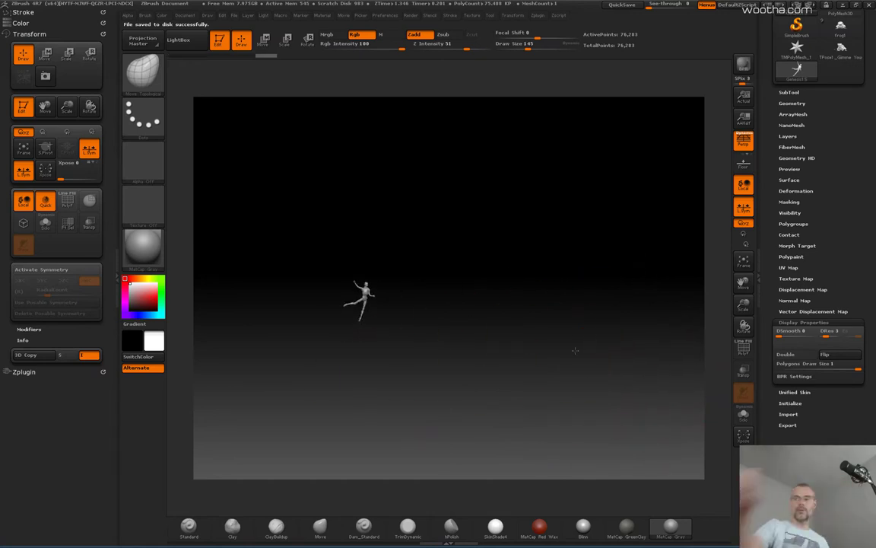
# - Switch back to the frog scene tool and append the posed Genesis15 figure to it as a subtool
pyautogui.scroll(4, 854, 236)
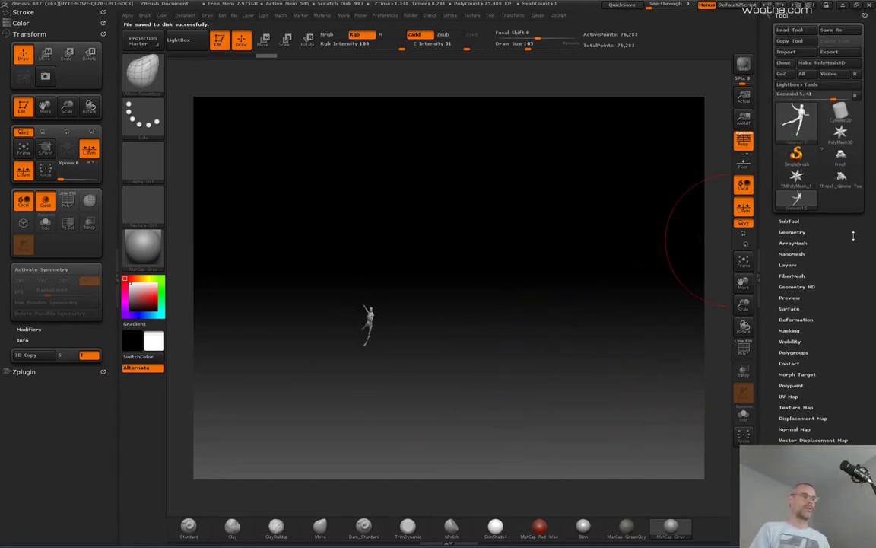
pyautogui.click(840, 156)
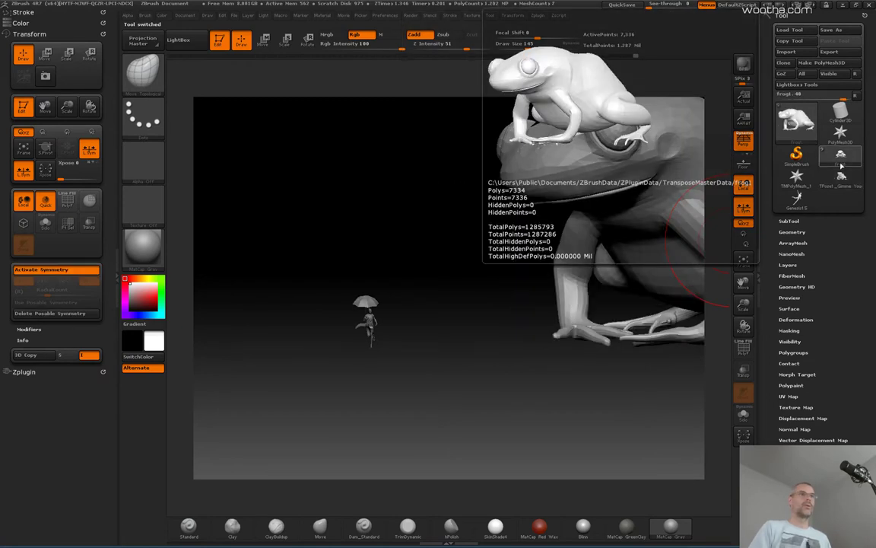
pyautogui.moveTo(603, 404); pyautogui.dragTo(542, 403)
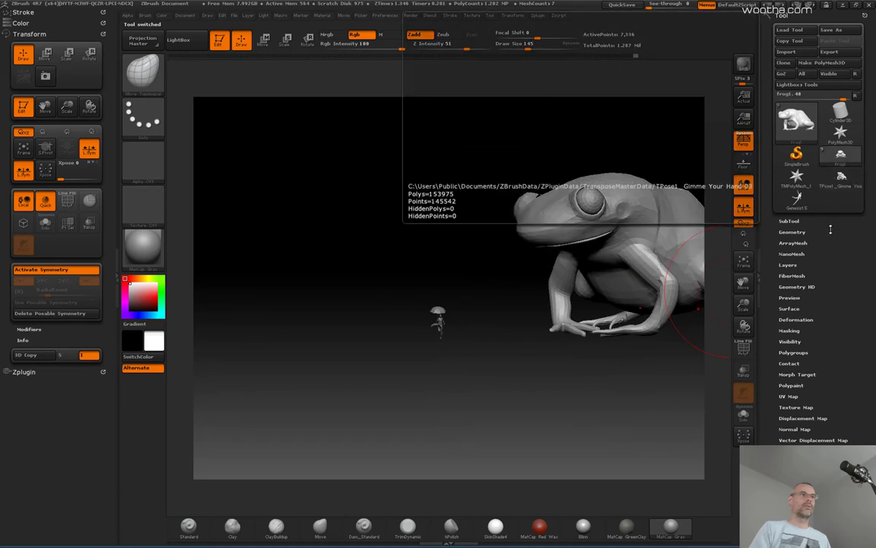
pyautogui.click(789, 220)
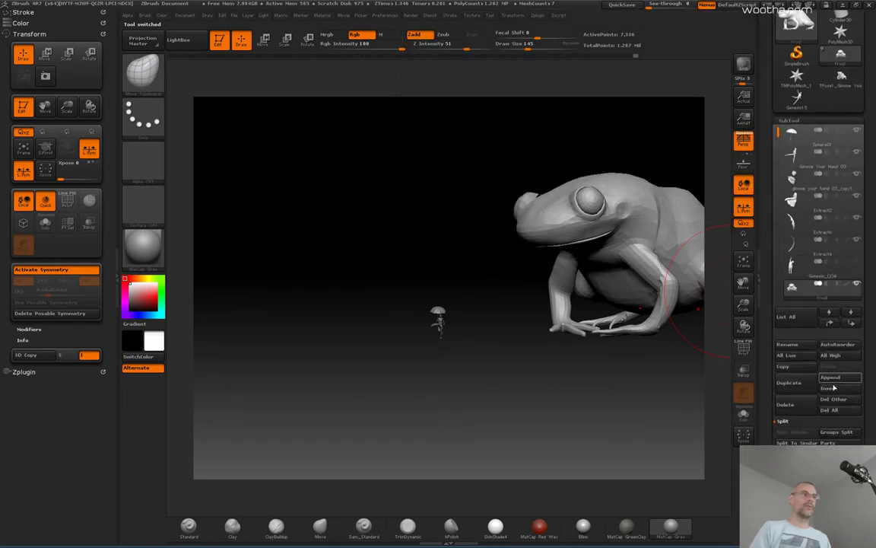
pyautogui.click(832, 376)
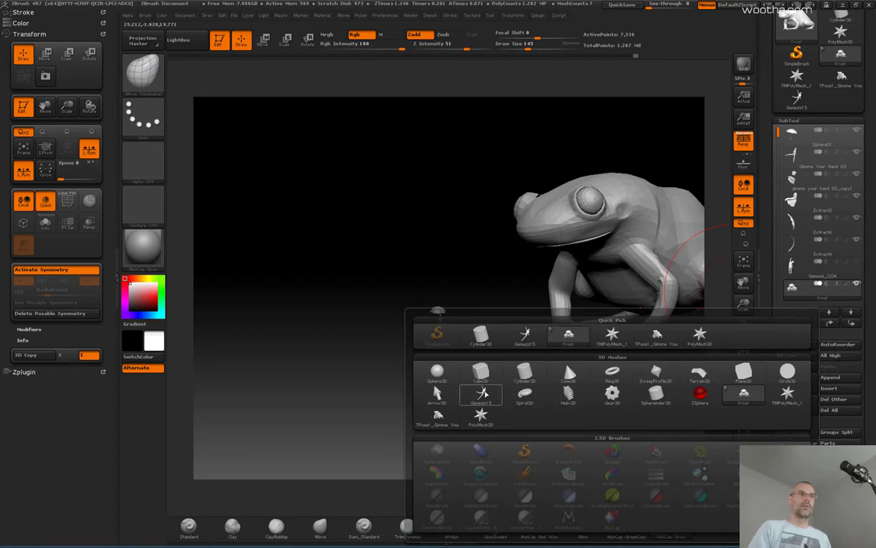
pyautogui.click(482, 392)
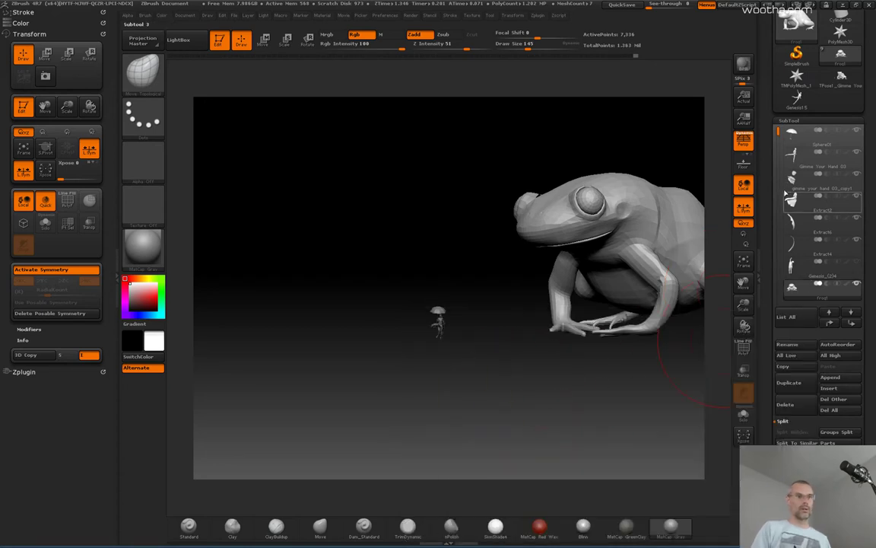
# - Select the appended Genesis15 subtool and examine how it sits against the old umbrella character from several sides
pyautogui.moveTo(778, 133); pyautogui.dragTo(778, 183)
pyautogui.click(796, 247)
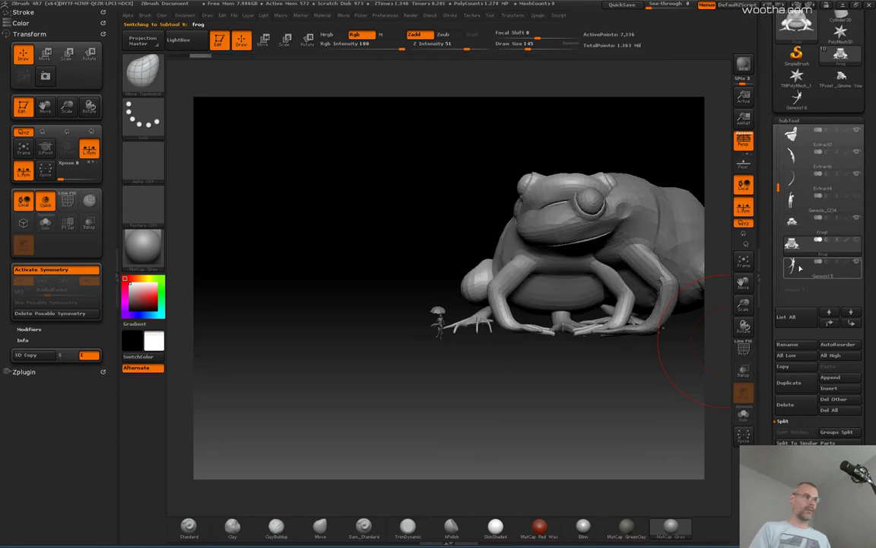
pyautogui.click(799, 266)
pyautogui.press('f')
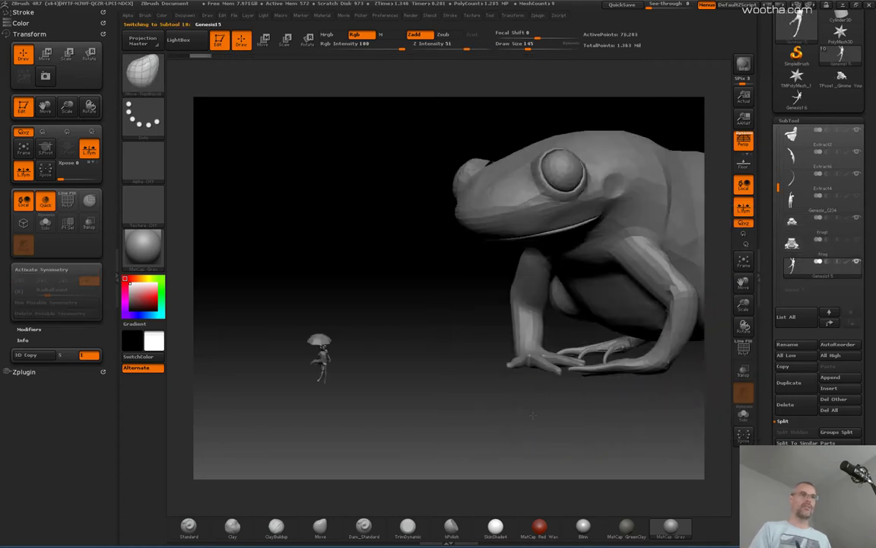
pyautogui.moveTo(492, 291); pyautogui.dragTo(501, 347)
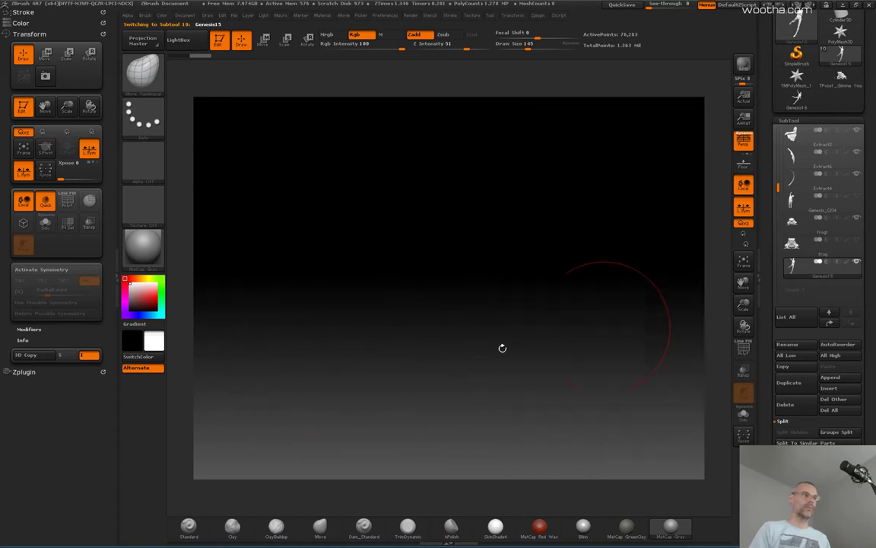
pyautogui.moveTo(452, 374); pyautogui.dragTo(684, 279)
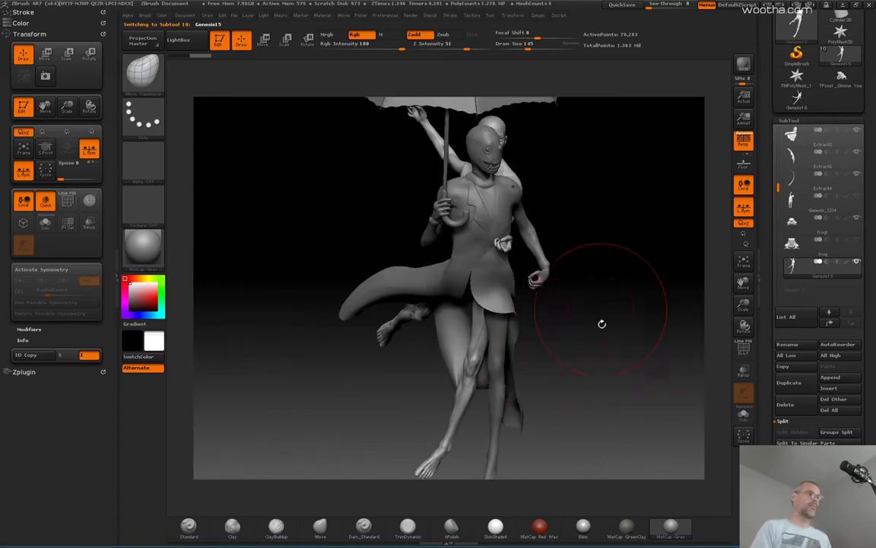
pyautogui.moveTo(602, 325); pyautogui.dragTo(601, 289)
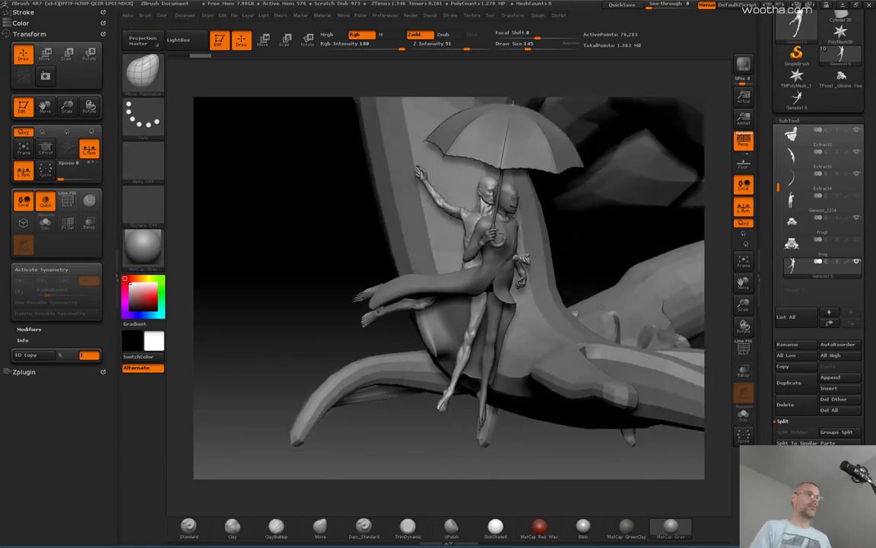
pyautogui.moveTo(532, 304); pyautogui.dragTo(578, 289)
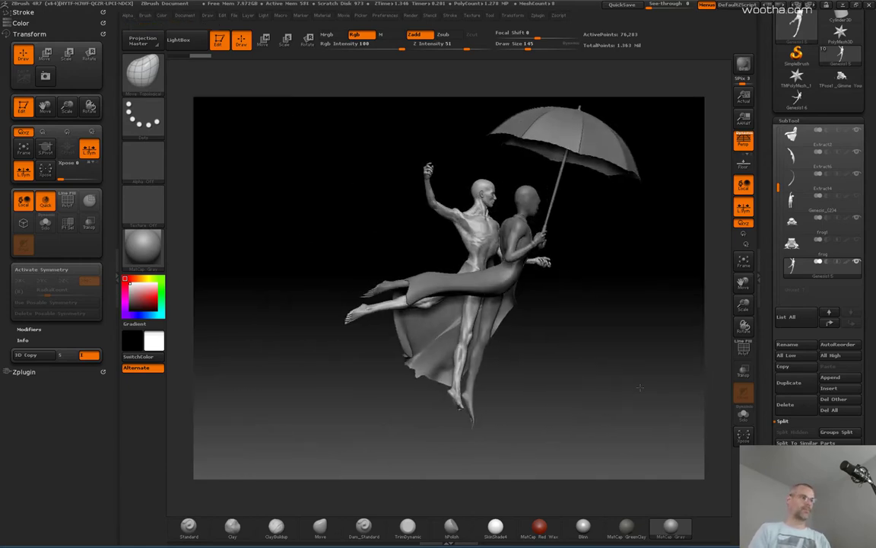
pyautogui.moveTo(631, 380); pyautogui.dragTo(609, 389)
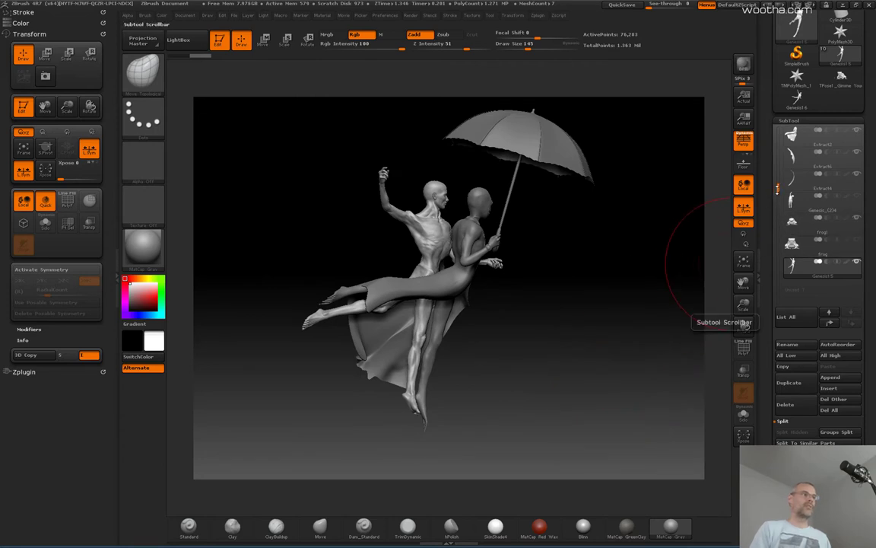
# - Duplicate the umbrella subtool Sphere01 and hide the original
pyautogui.moveTo(777, 171); pyautogui.dragTo(777, 137)
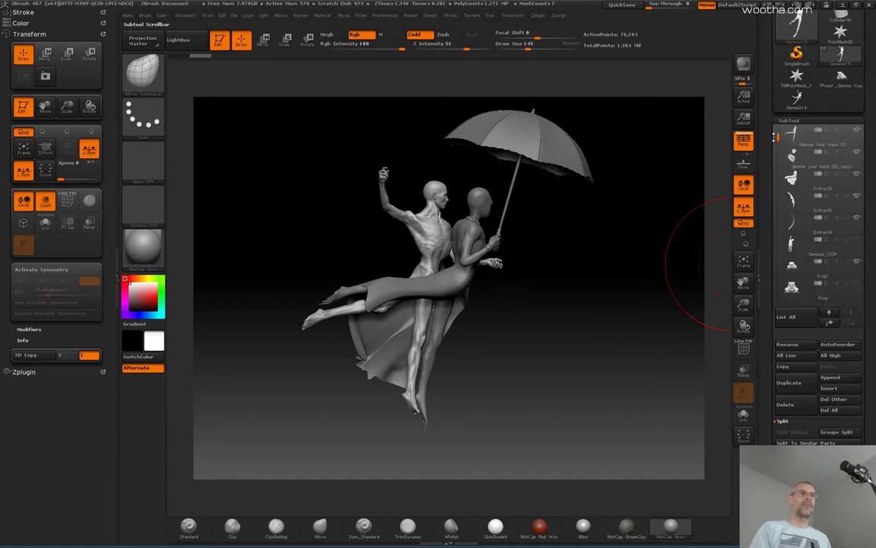
pyautogui.moveTo(778, 137); pyautogui.dragTo(778, 130)
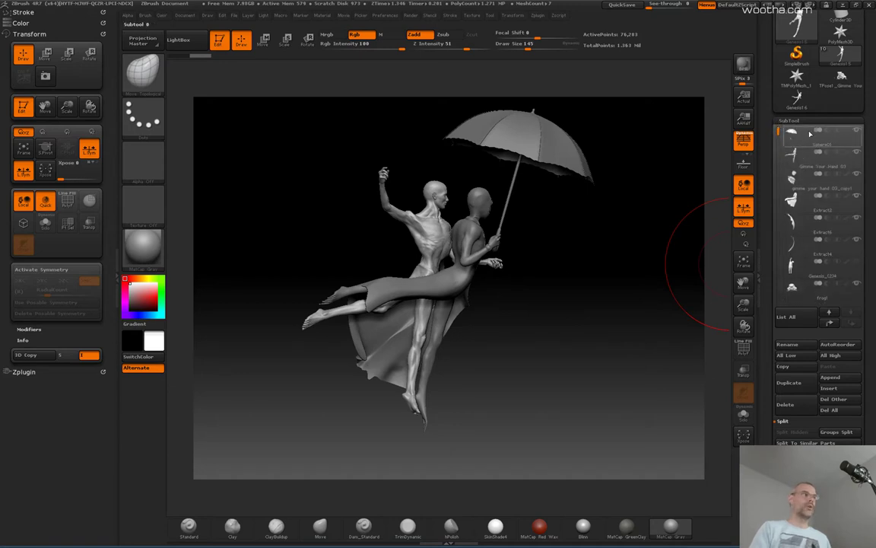
pyautogui.click(810, 133)
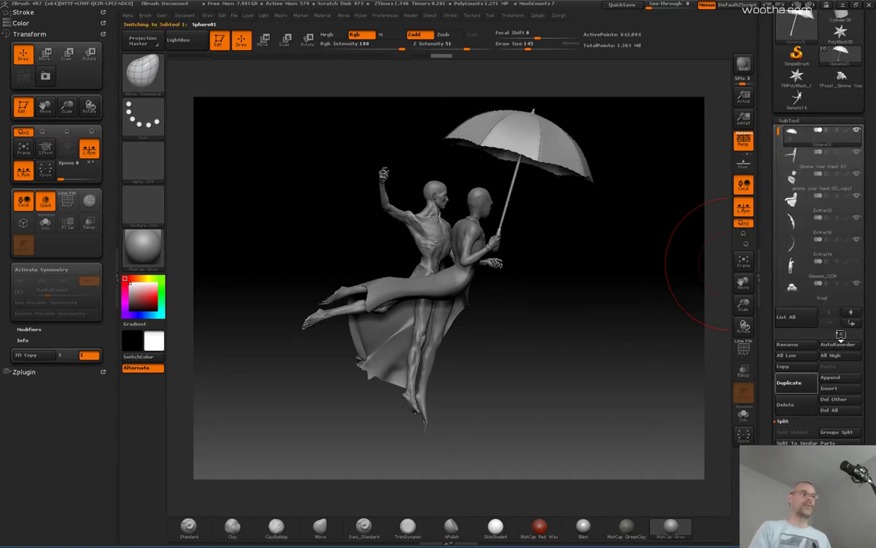
pyautogui.click(789, 383)
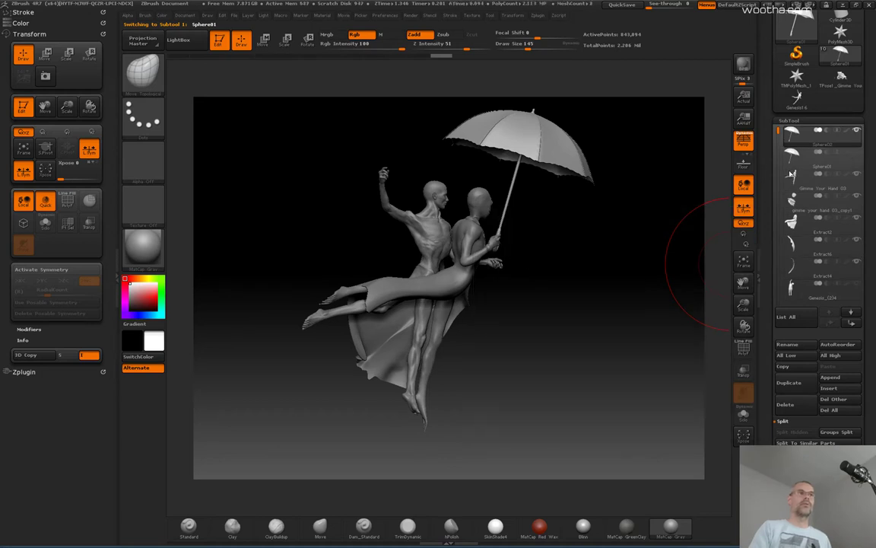
# - Move the duplicated umbrella up from the old character to the new figure's raised hand
pyautogui.press('w')
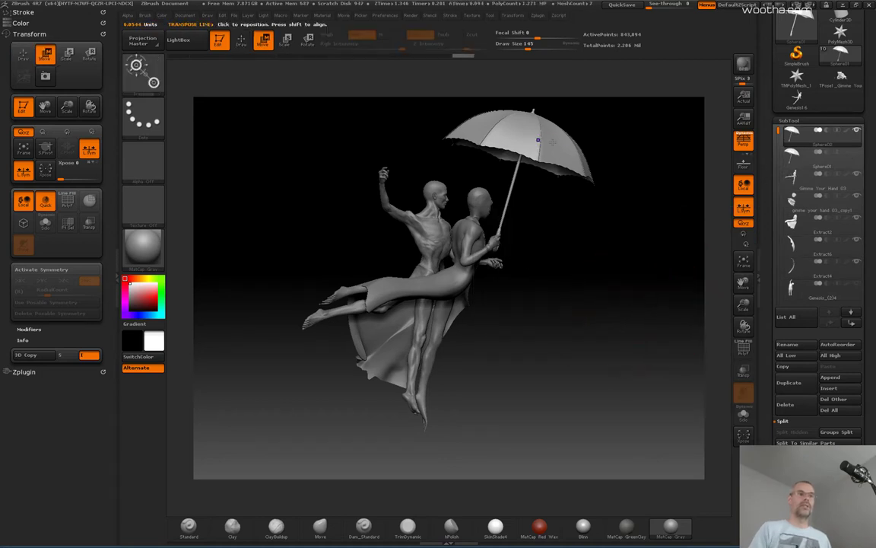
pyautogui.moveTo(538, 139); pyautogui.dragTo(704, 141)
pyautogui.moveTo(616, 140); pyautogui.dragTo(502, 77)
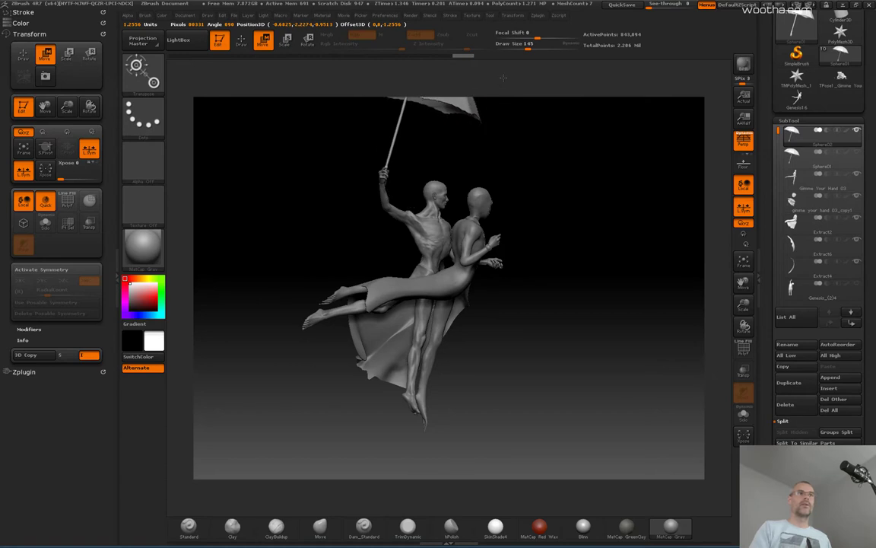
pyautogui.moveTo(608, 183); pyautogui.dragTo(553, 124)
pyautogui.moveTo(609, 188); pyautogui.dragTo(494, 267)
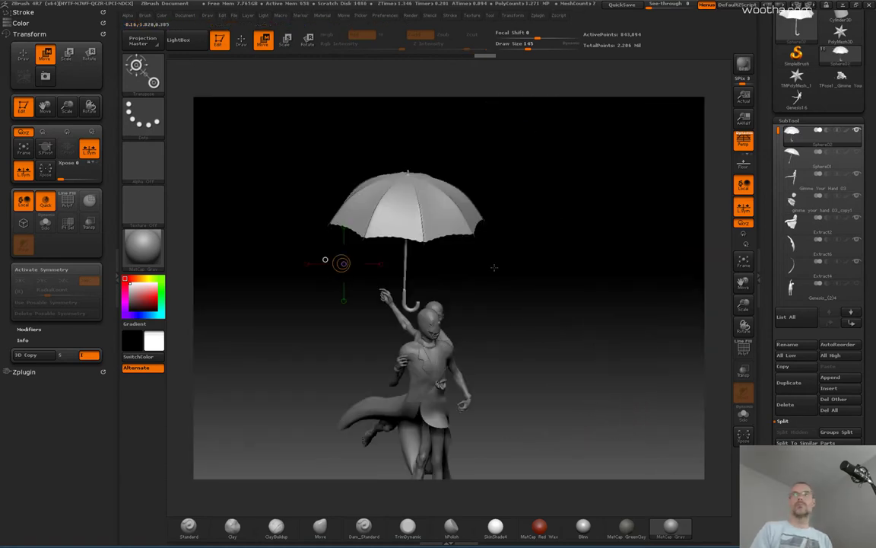
# - Shift the duplicated umbrella sideways so its handle fits the figure's raised hand, and place the rotation line at the grip
pyautogui.moveTo(420, 217); pyautogui.dragTo(573, 217)
pyautogui.moveTo(496, 218); pyautogui.dragTo(477, 217)
pyautogui.moveTo(599, 319); pyautogui.dragTo(653, 270)
pyautogui.press('r')
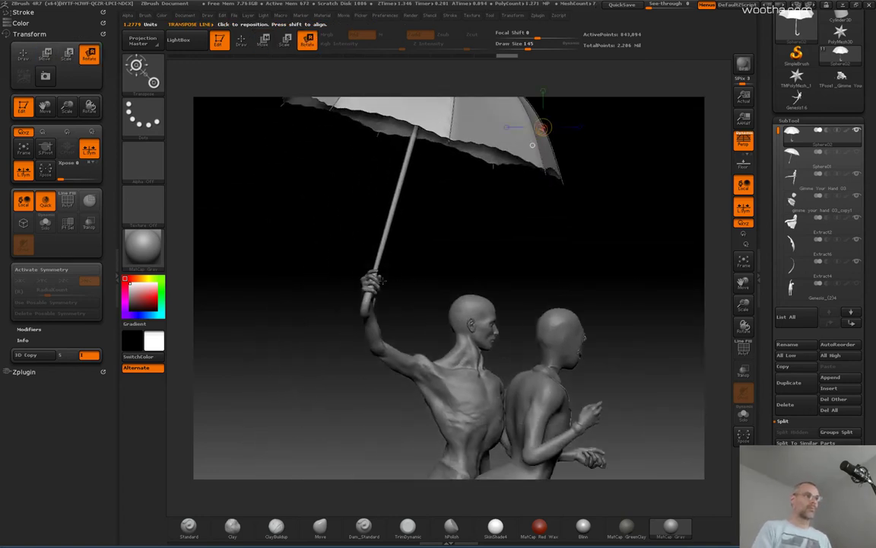
pyautogui.moveTo(370, 284)
pyautogui.mouseDown()
pyautogui.moveTo(489, 285)
pyautogui.moveTo(469, 240)
pyautogui.mouseUp()
pyautogui.moveTo(589, 268); pyautogui.dragTo(508, 305)
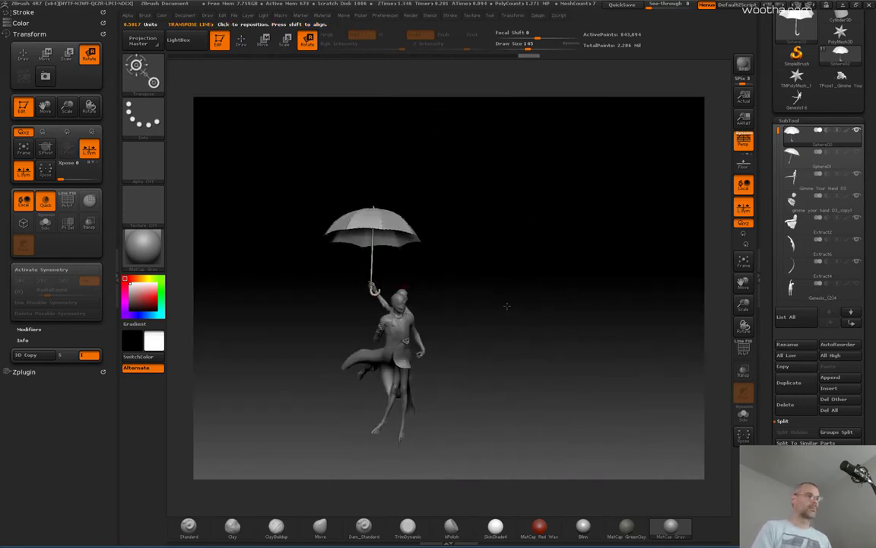
# - Hide the old character's subtools: Gimme Your Hand 03, gimme your hand 03_copy1, Extract2, Extract6 and Extract4
pyautogui.moveTo(857, 176)
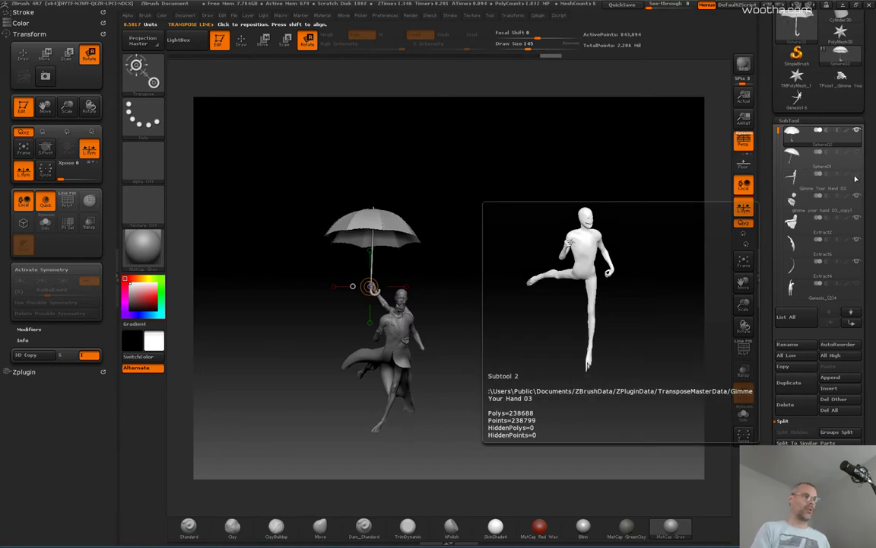
pyautogui.moveTo(861, 200)
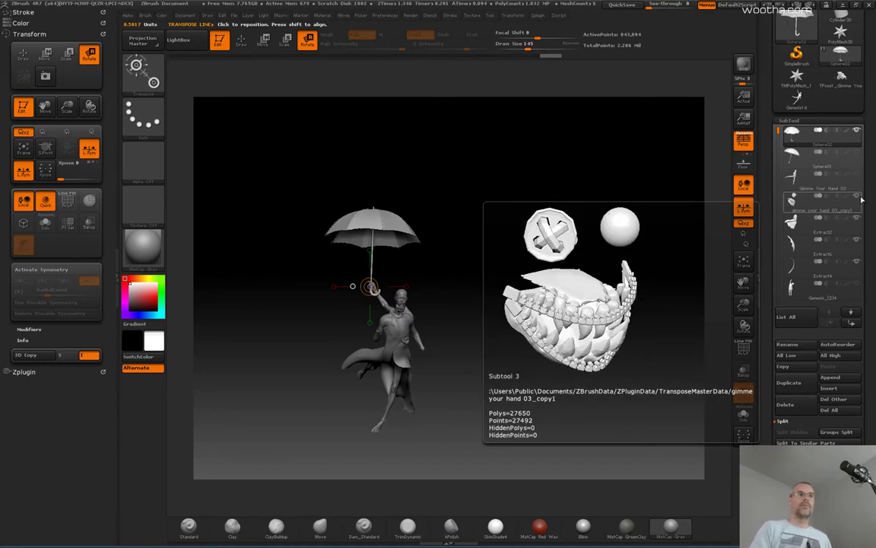
pyautogui.moveTo(857, 221)
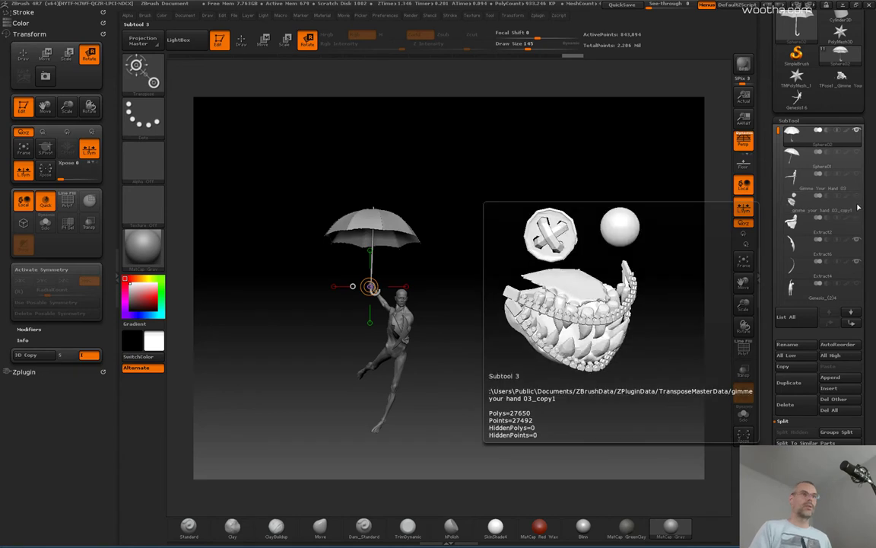
pyautogui.moveTo(856, 243)
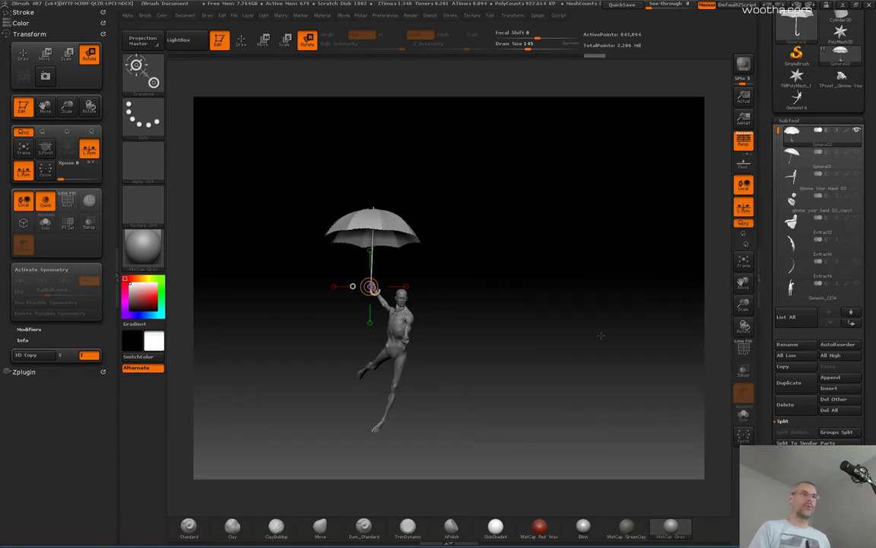
pyautogui.moveTo(568, 342); pyautogui.dragTo(647, 268)
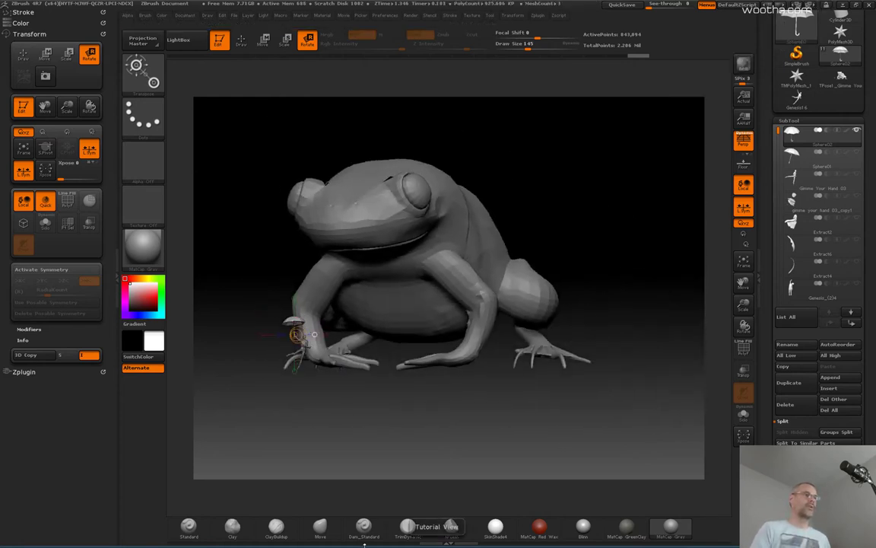
# - Switch to KeyShot with the frog and umbrella figure scene and set the lighting preset to Basic
pyautogui.hotkey('alt', 'Tab')
pyautogui.hotkey('alt', 'Tab')
pyautogui.hotkey('alt', 'Tab')
pyautogui.hotkey('alt', 'Tab')
pyautogui.hotkey('alt', 'Tab')
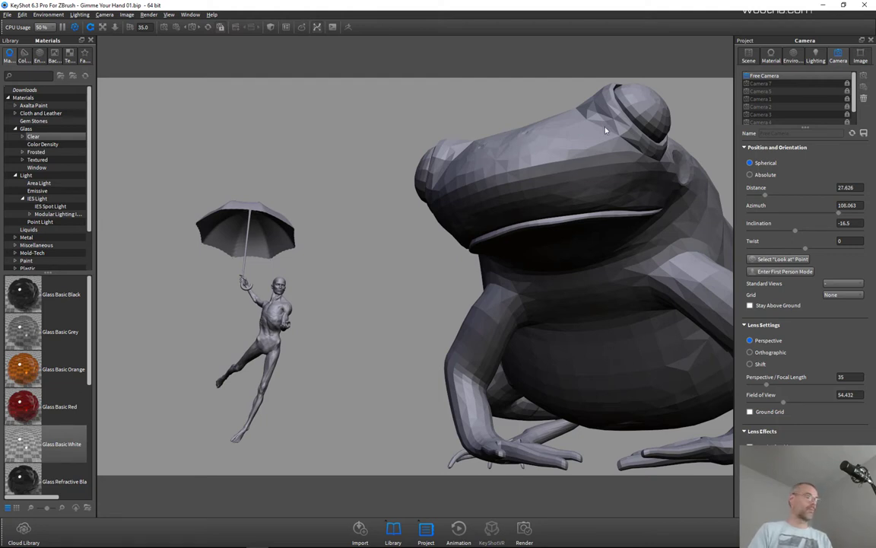
pyautogui.click(816, 58)
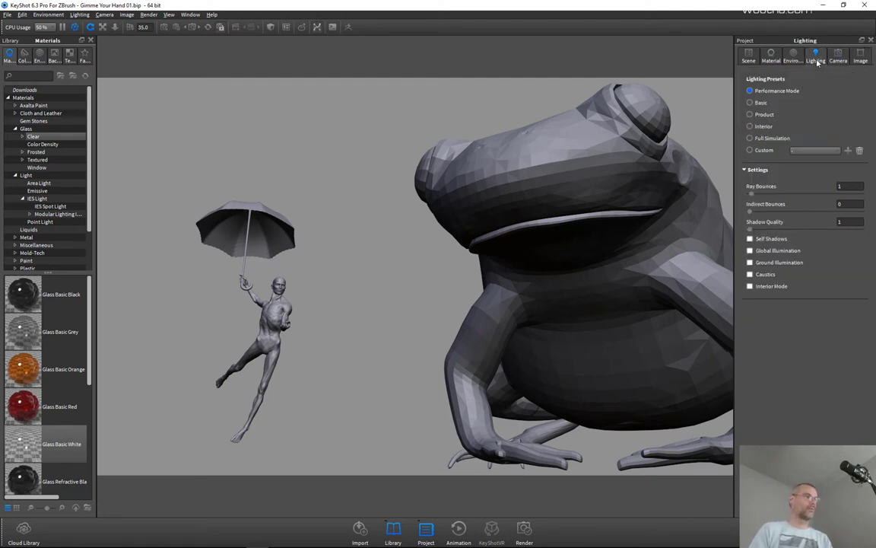
pyautogui.click(755, 104)
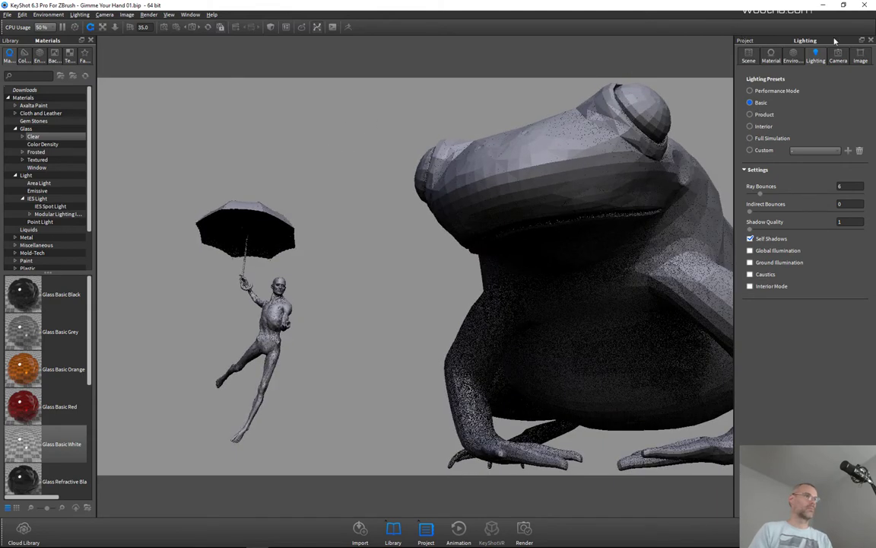
# - Open the environment's HDRI Editor and generate a 2000x1000 Sun & Sky HDRI
pyautogui.click(795, 57)
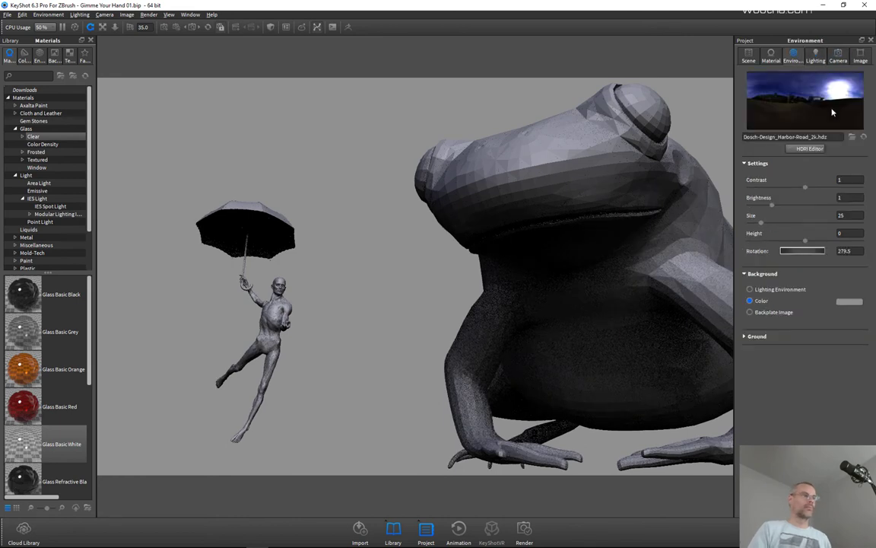
pyautogui.click(814, 149)
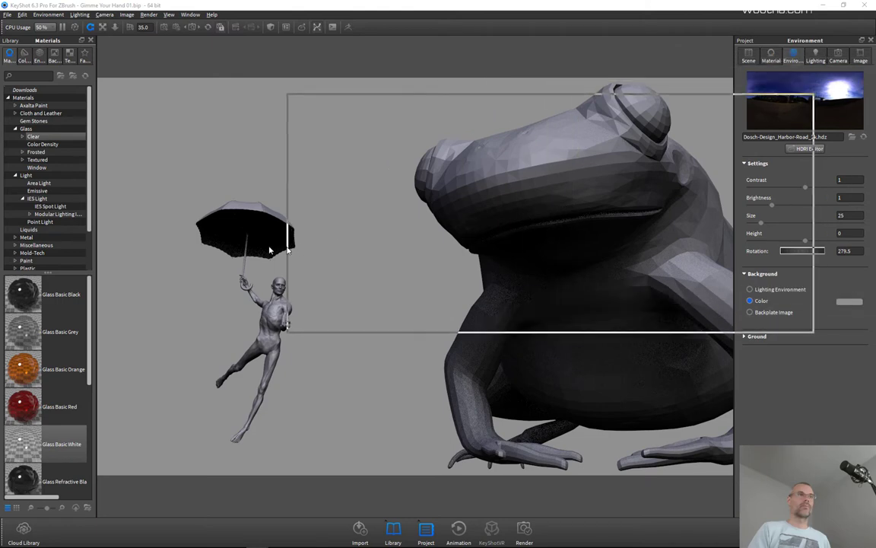
pyautogui.moveTo(401, 119); pyautogui.dragTo(319, 131)
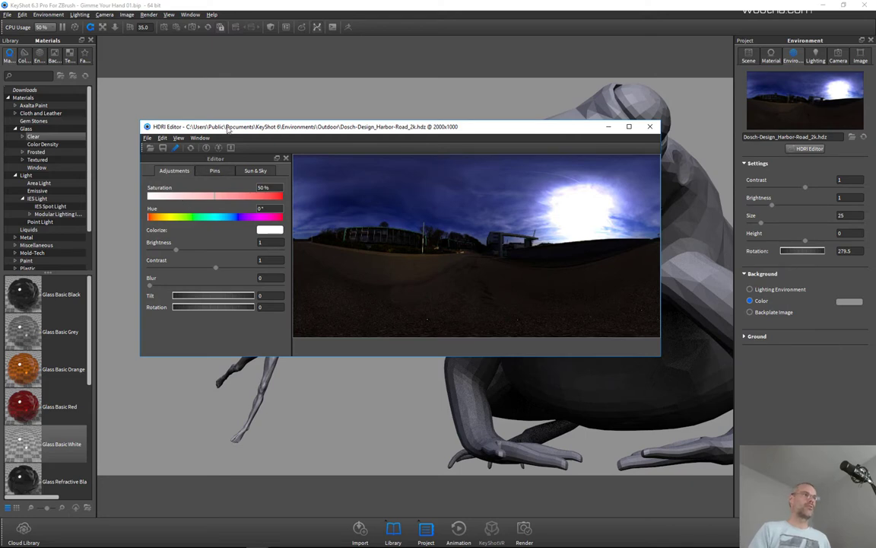
pyautogui.moveTo(228, 127); pyautogui.dragTo(242, 127)
pyautogui.click(269, 171)
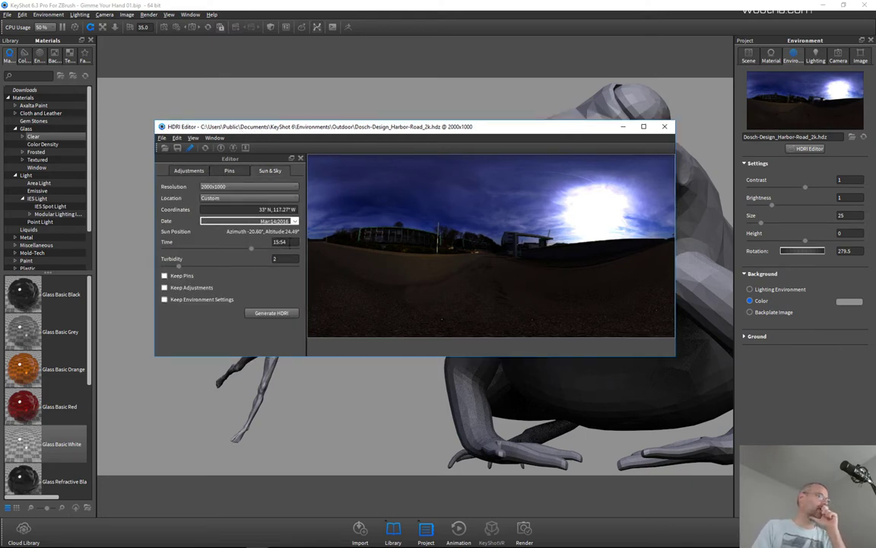
pyautogui.click(274, 312)
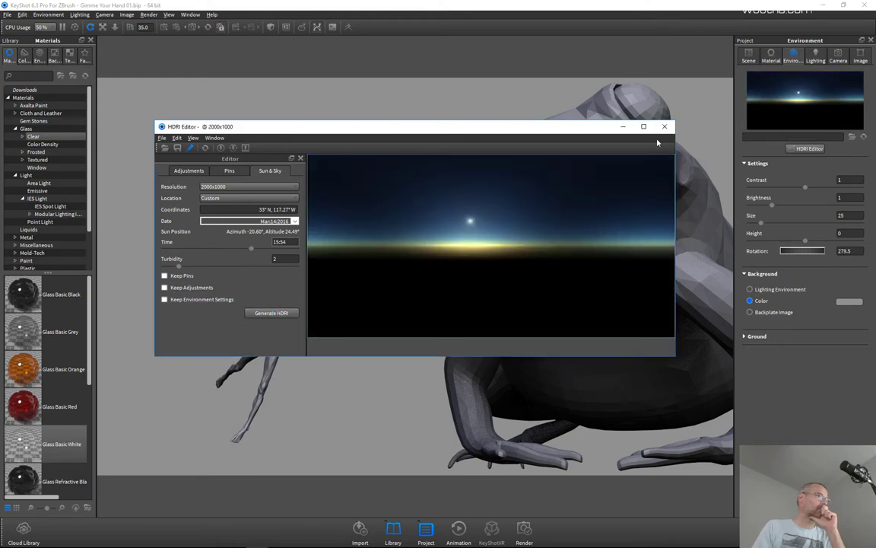
# - Close the HDRI Editor, open the ZMat_010_66897 material for editing and disable its diffuse texture map
pyautogui.click(664, 126)
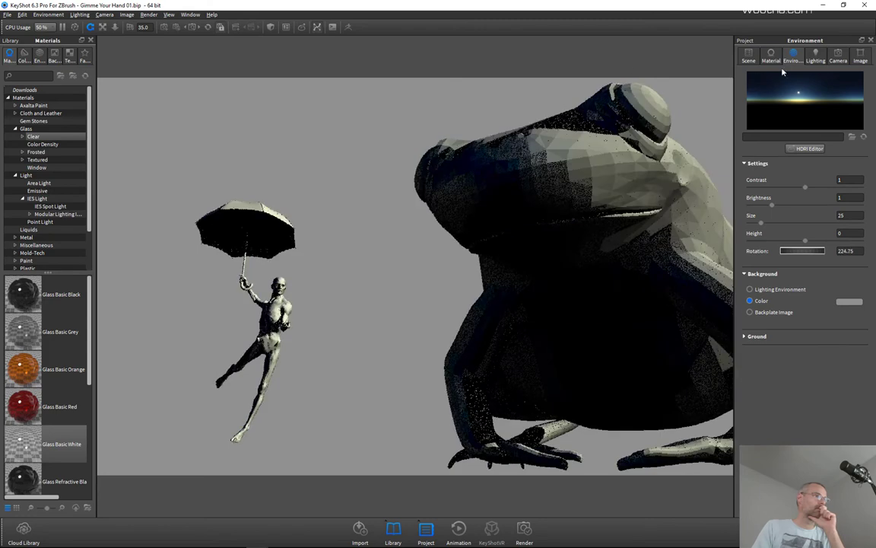
pyautogui.click(770, 54)
pyautogui.doubleClick(762, 355)
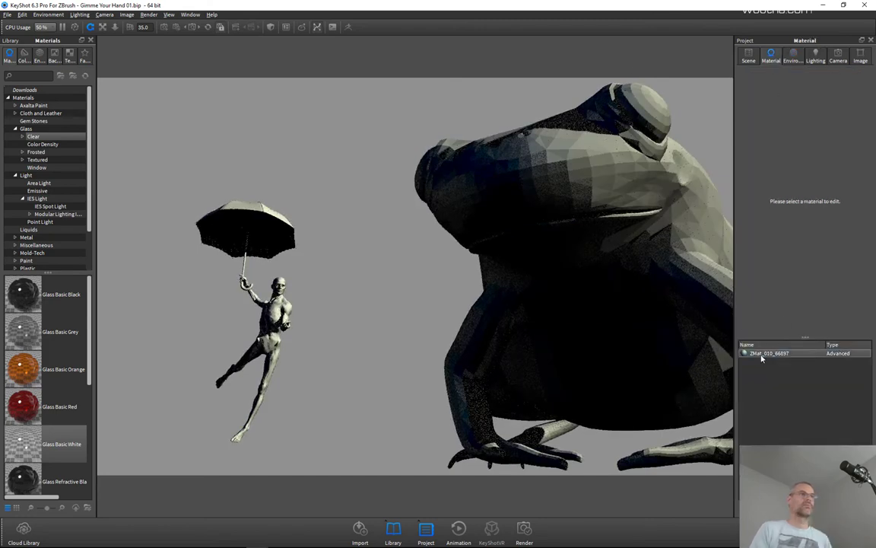
pyautogui.click(808, 134)
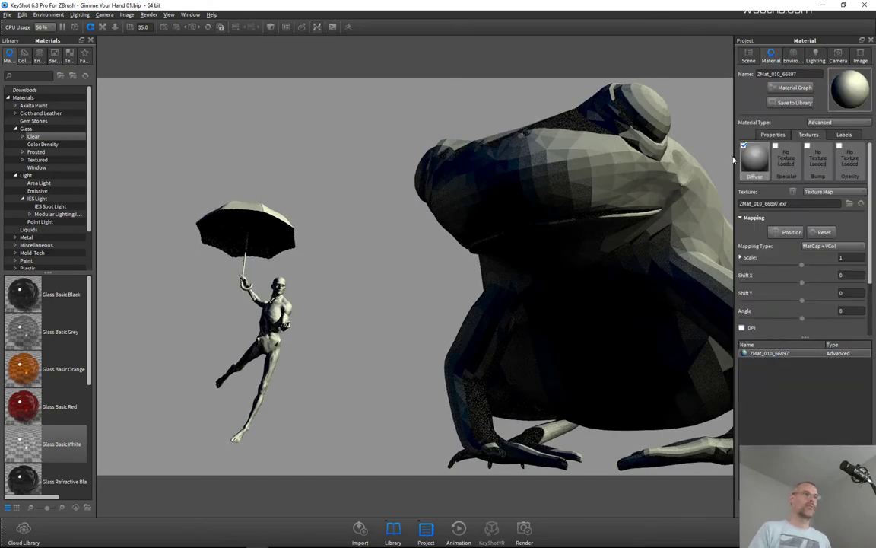
pyautogui.click(744, 145)
# - Set the material's diffuse color to a neutral grey with a value of 50%
pyautogui.click(773, 134)
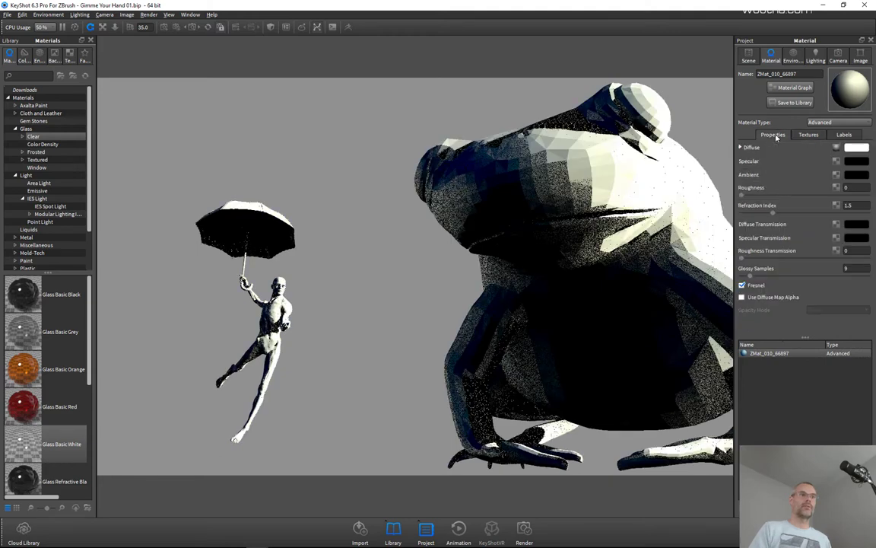
pyautogui.click(862, 150)
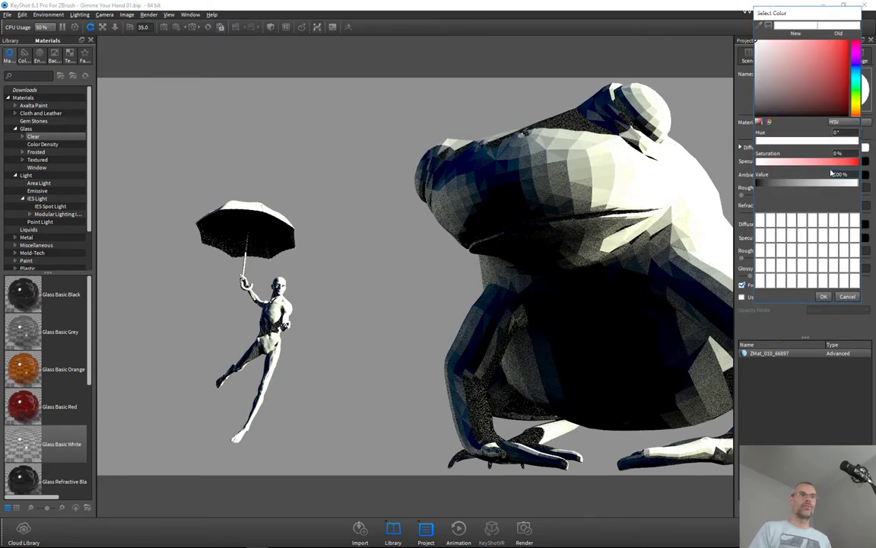
pyautogui.click(834, 174)
pyautogui.click(822, 296)
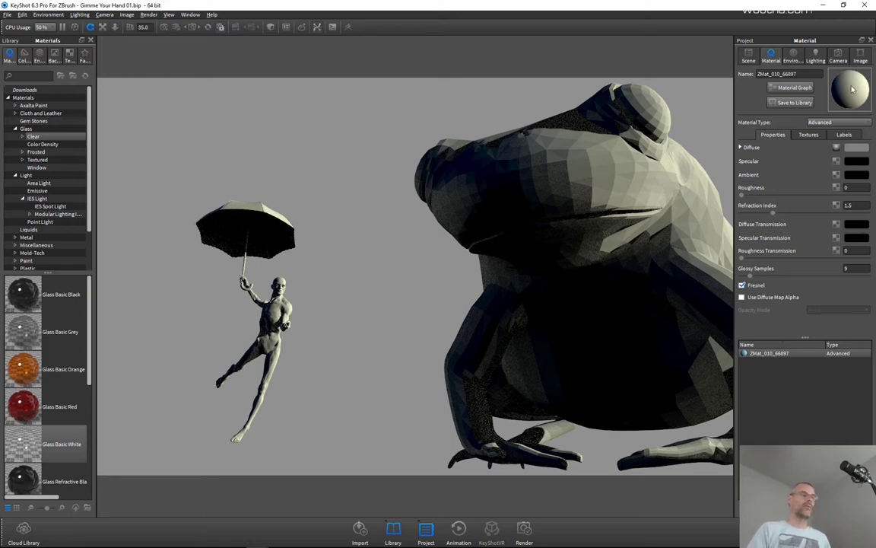
# - Switch the material's diffuse texture back on and try the Flat material type
pyautogui.click(809, 135)
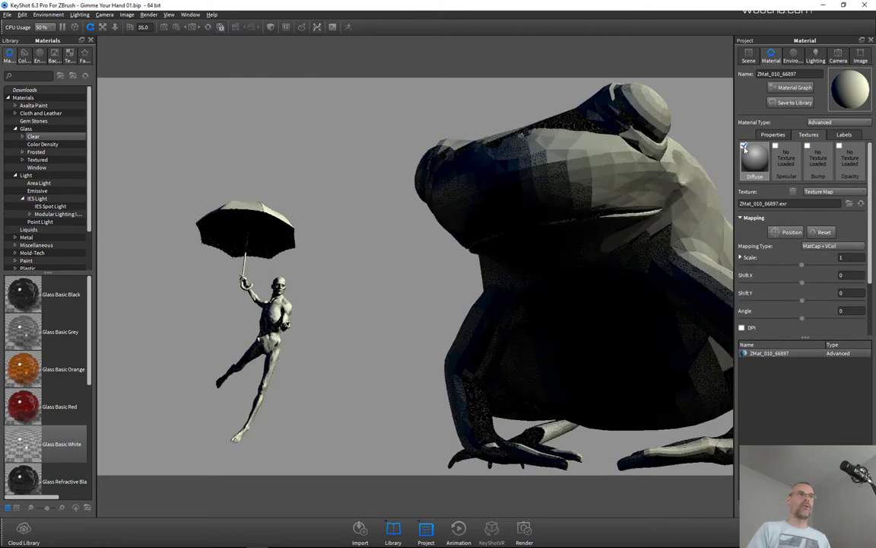
pyautogui.click(744, 146)
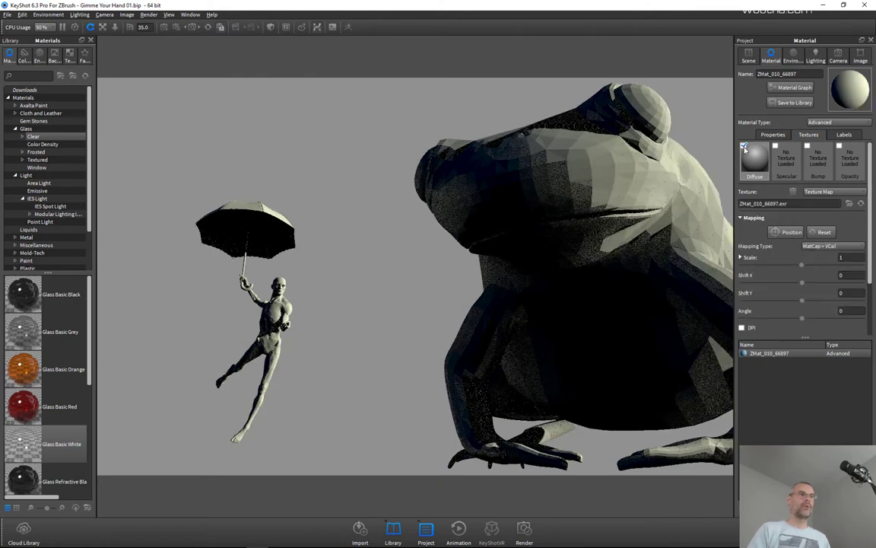
pyautogui.click(819, 122)
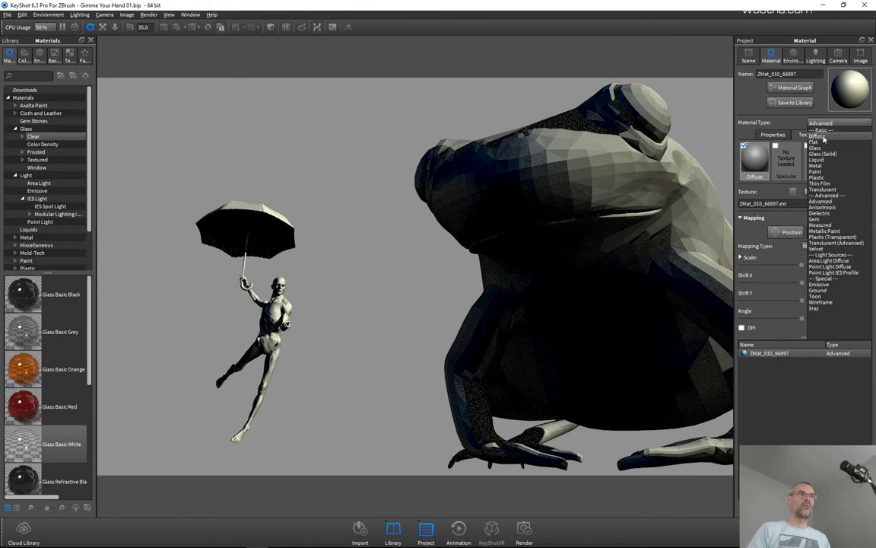
pyautogui.click(820, 145)
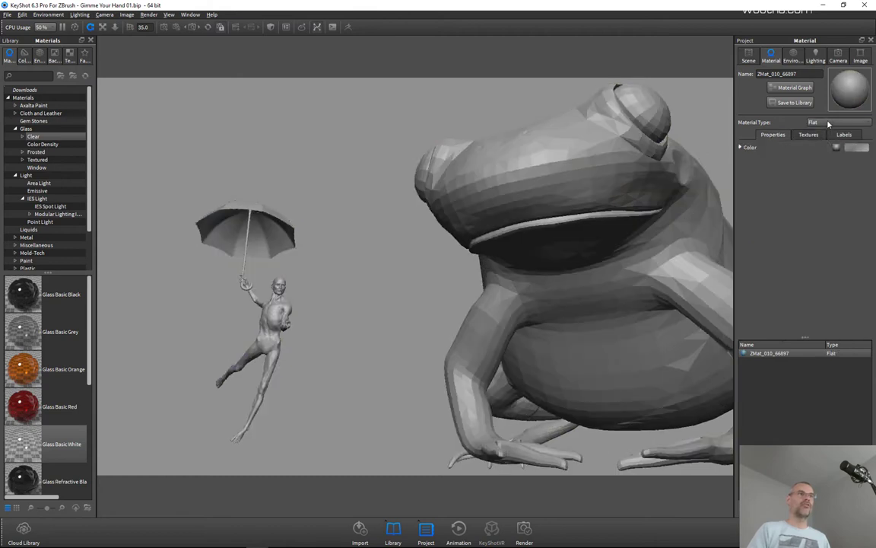
# - Disable the Flat material's color texture and change the material type to Diffuse, keeping the 50% grey color
pyautogui.click(806, 135)
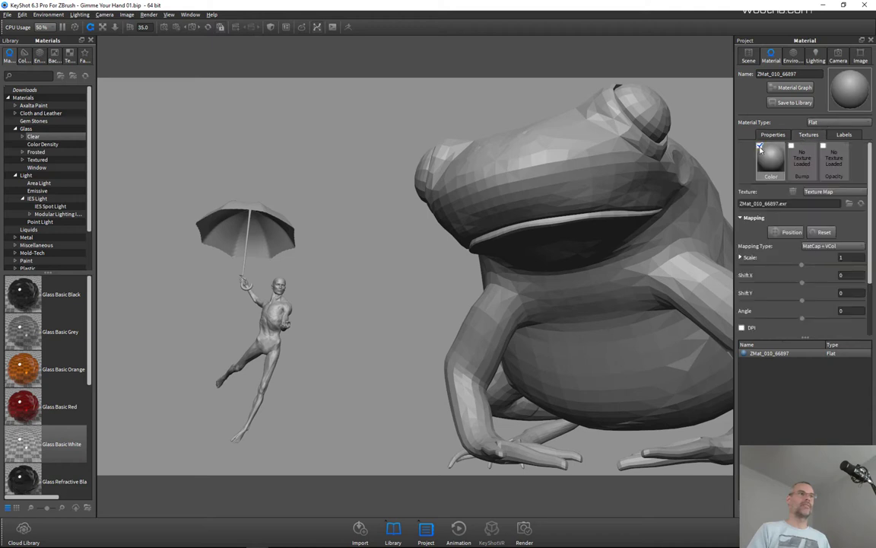
pyautogui.click(759, 146)
pyautogui.click(759, 146)
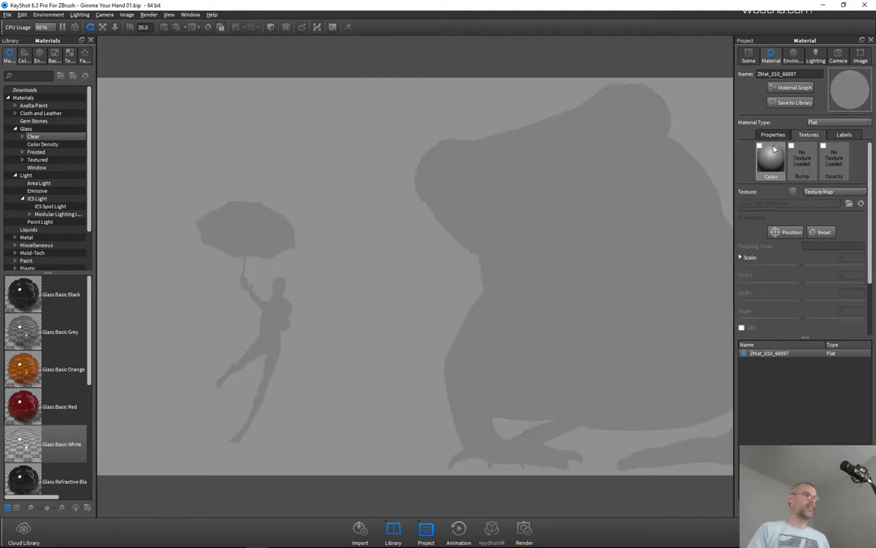
pyautogui.click(773, 134)
pyautogui.click(836, 123)
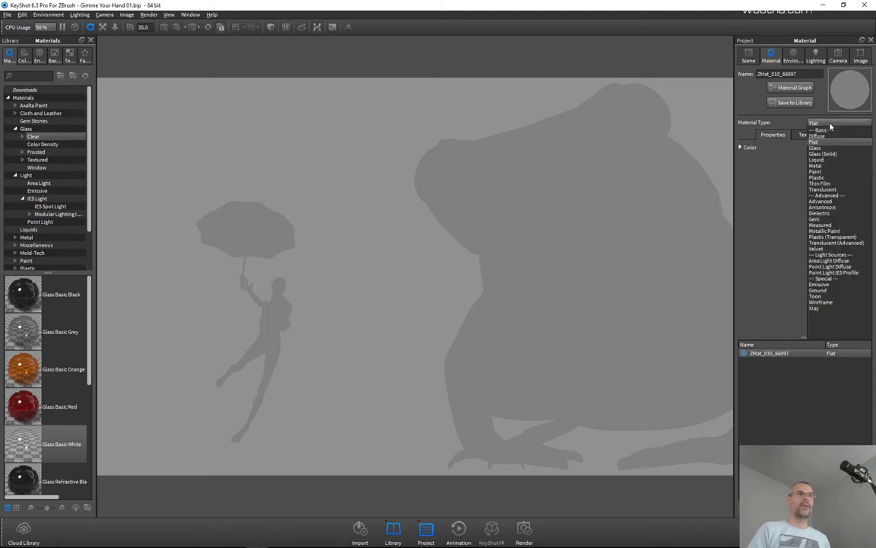
pyautogui.click(831, 136)
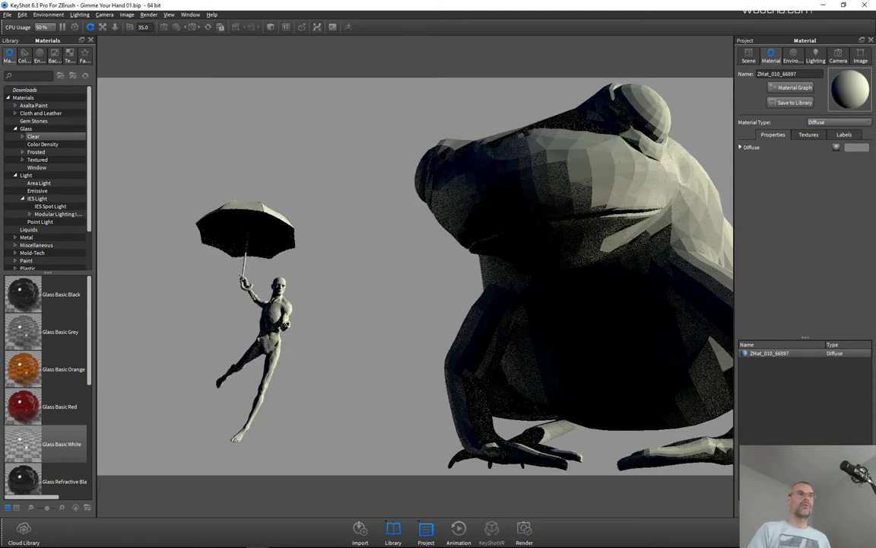
pyautogui.click(854, 147)
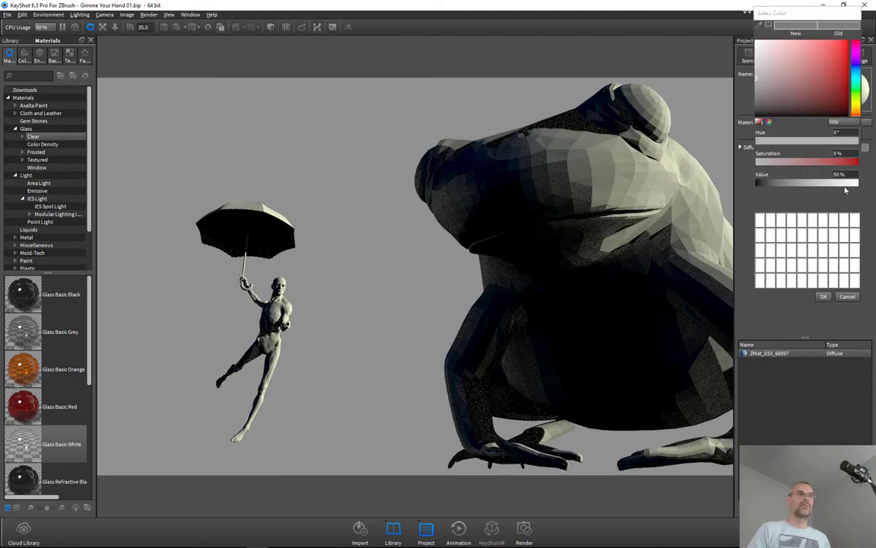
pyautogui.click(825, 296)
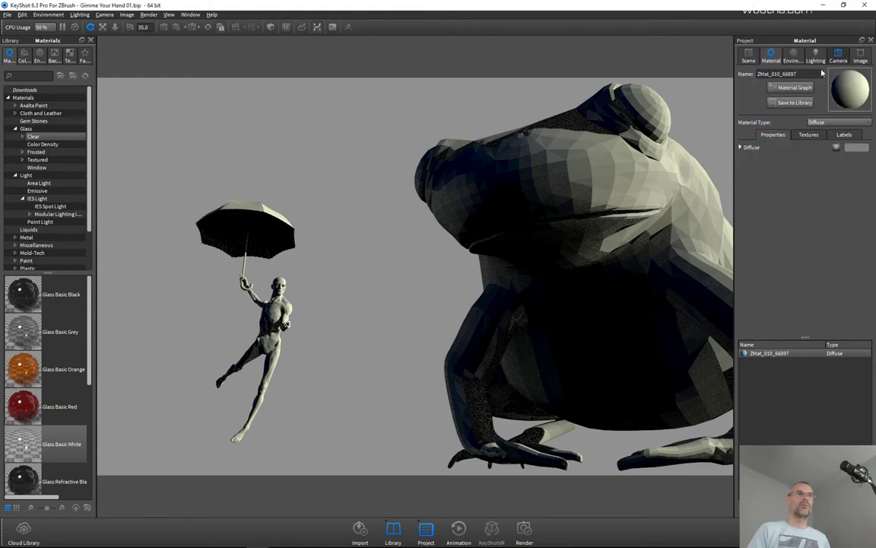
# - Rotate the lighting environment to 208.25 and show the environment settings
pyautogui.moveTo(370, 180); pyautogui.dragTo(310, 142)
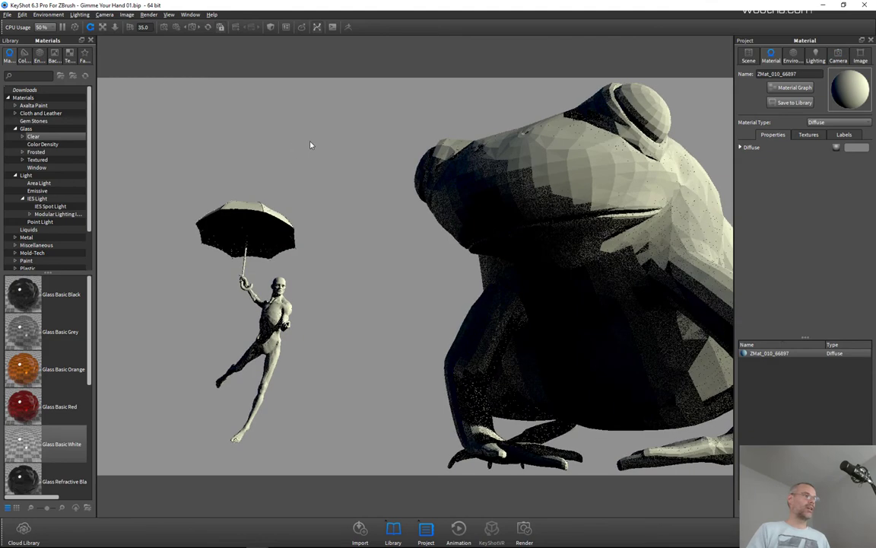
pyautogui.click(814, 55)
pyautogui.click(793, 57)
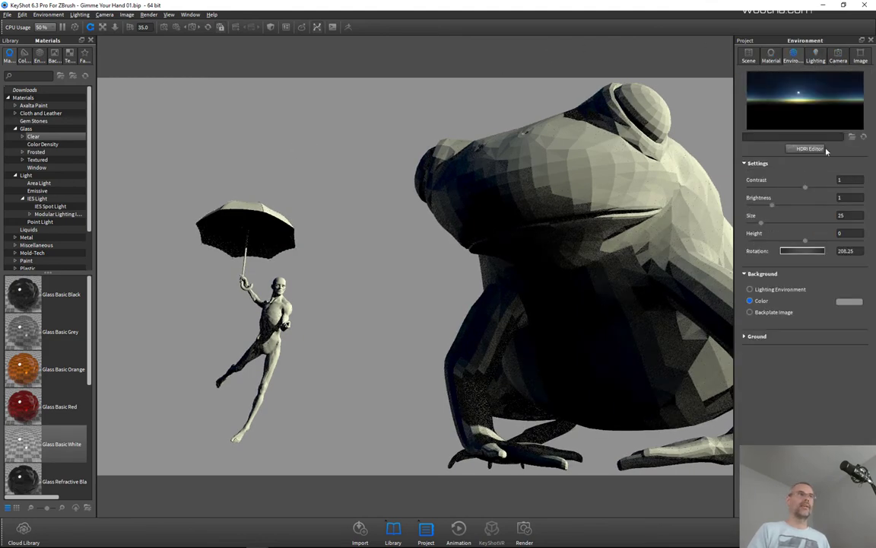
# - Open the HDRI Editor and set the Sun & Sky coordinates to 0° N, 0° E
pyautogui.click(824, 150)
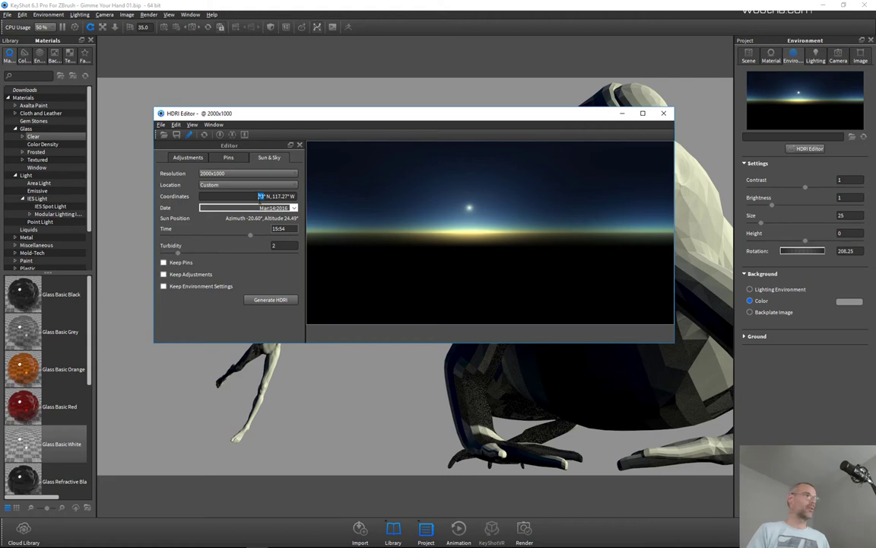
pyautogui.write('0')
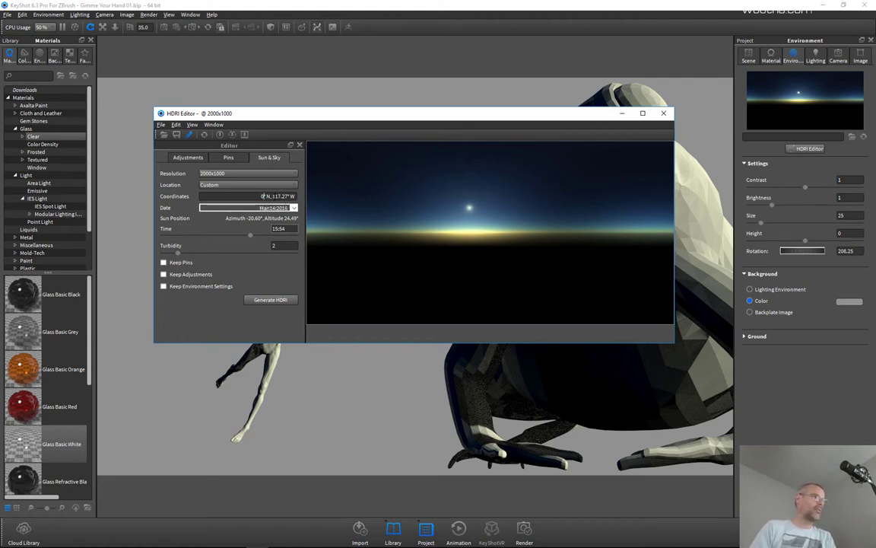
pyautogui.doubleClick(280, 196)
pyautogui.write('0')
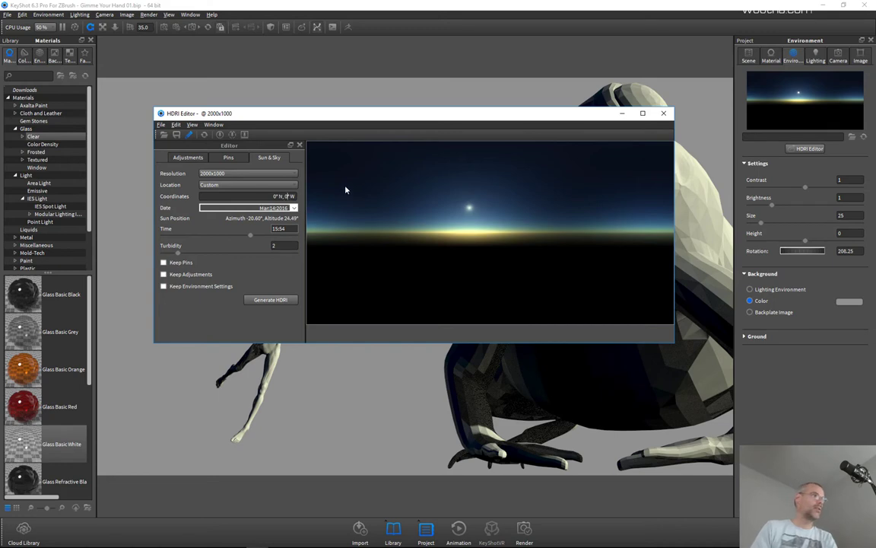
pyautogui.press('Return')
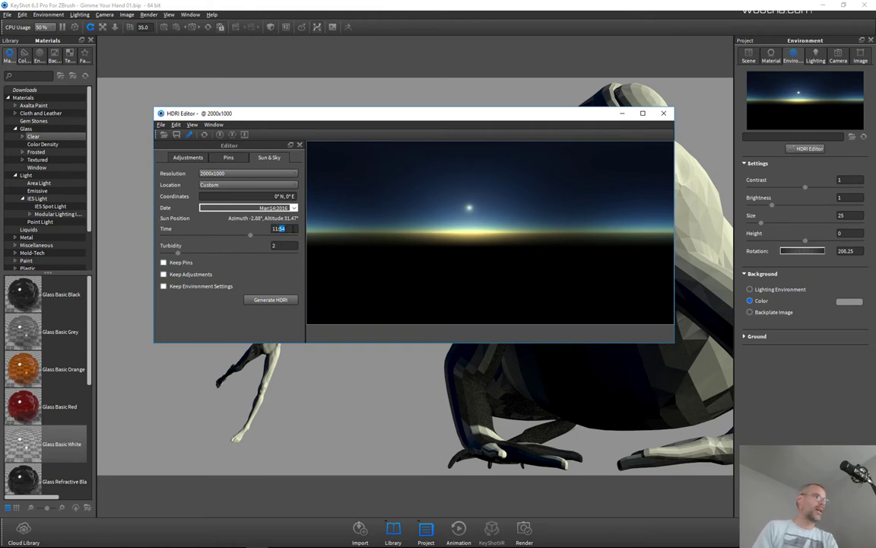
# - Set the Sun & Sky time to 12:00, regenerate the HDRI and put the HDRI Editor away
pyautogui.press('Return')
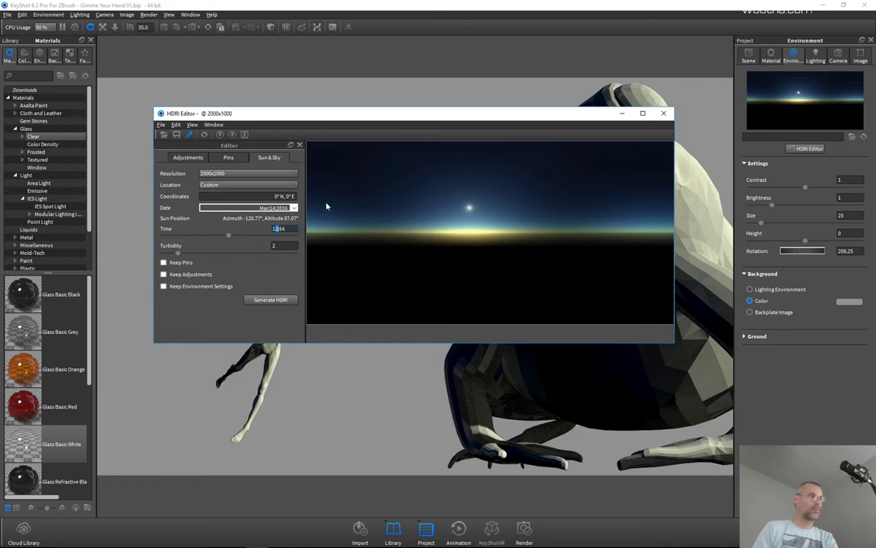
pyautogui.write('2')
pyautogui.press('BackSpace')
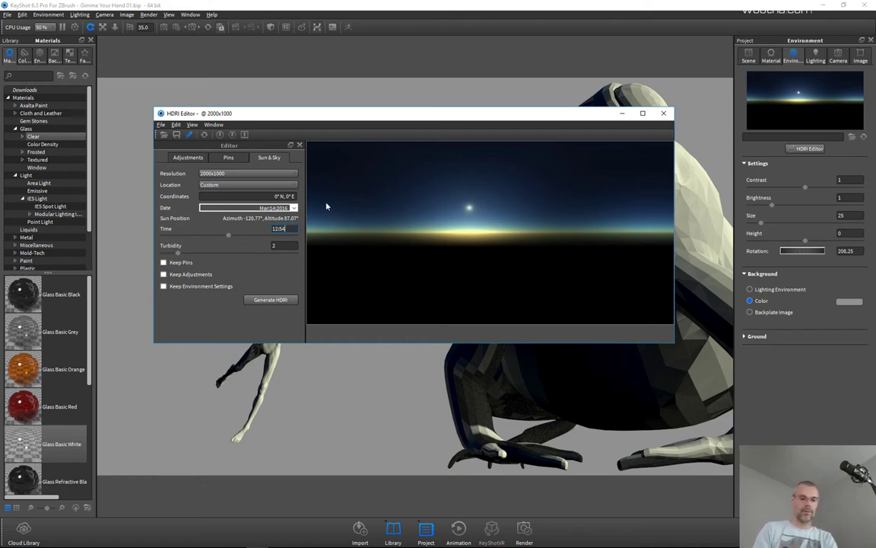
pyautogui.write(':00')
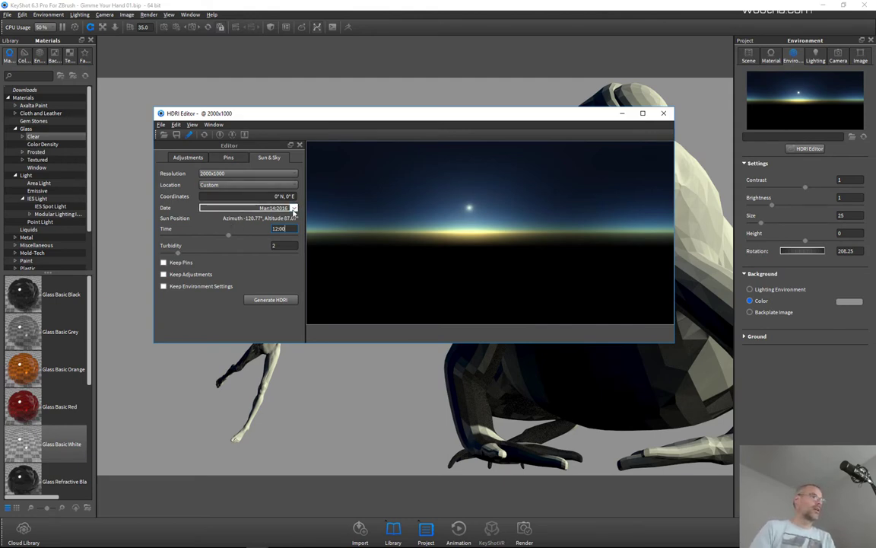
pyautogui.click(294, 210)
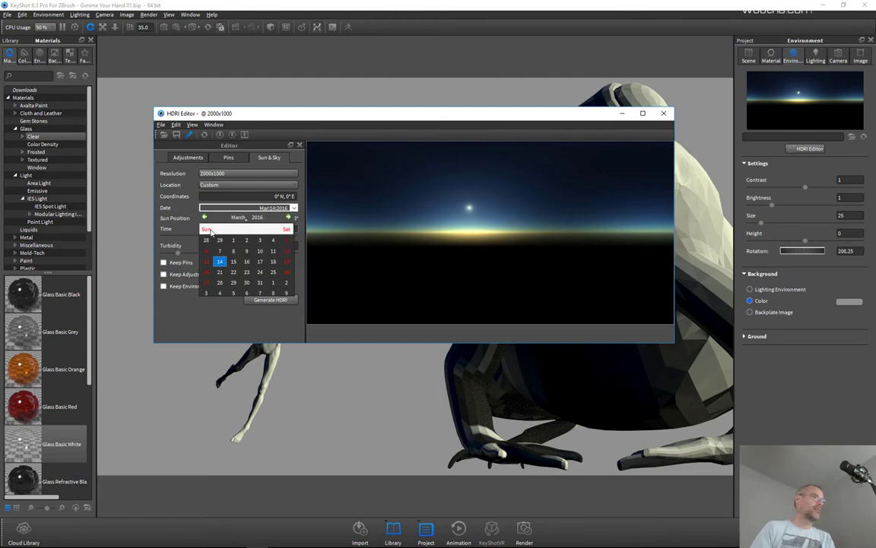
pyautogui.click(195, 335)
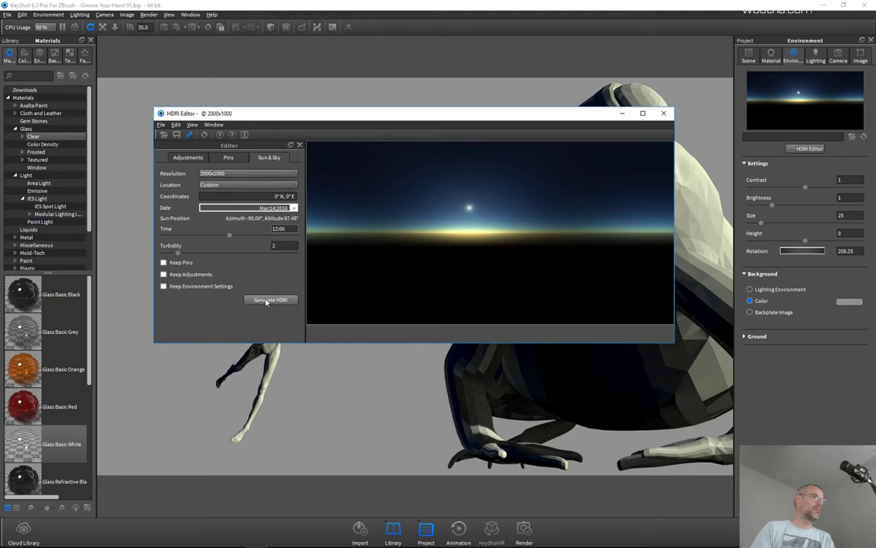
pyautogui.click(270, 299)
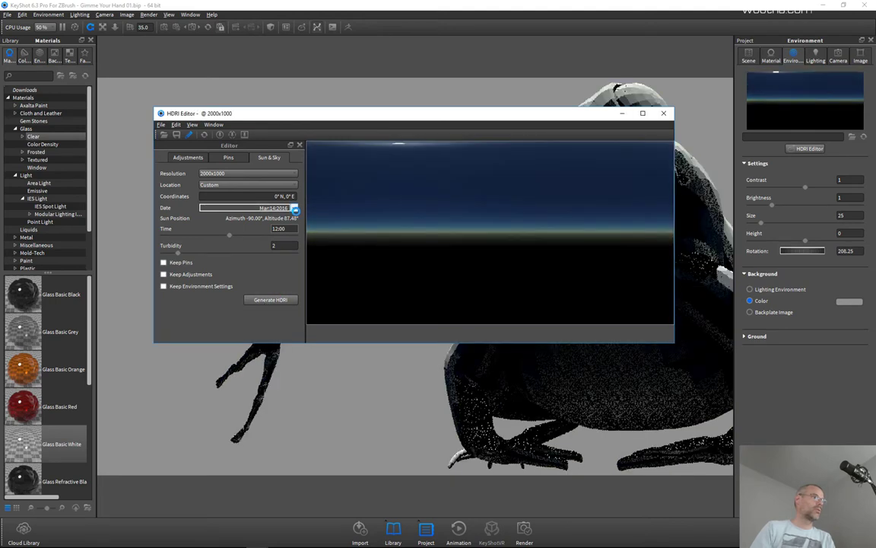
pyautogui.click(294, 210)
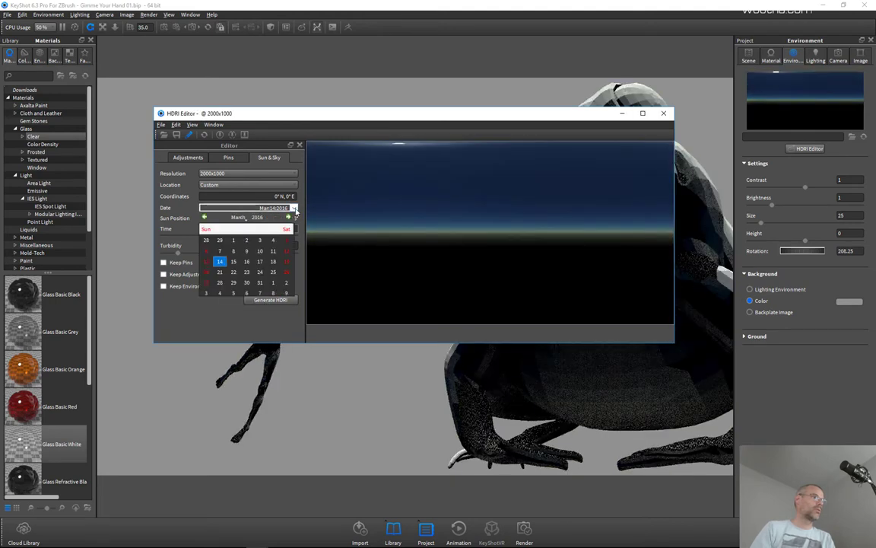
pyautogui.click(462, 117)
pyautogui.click(621, 112)
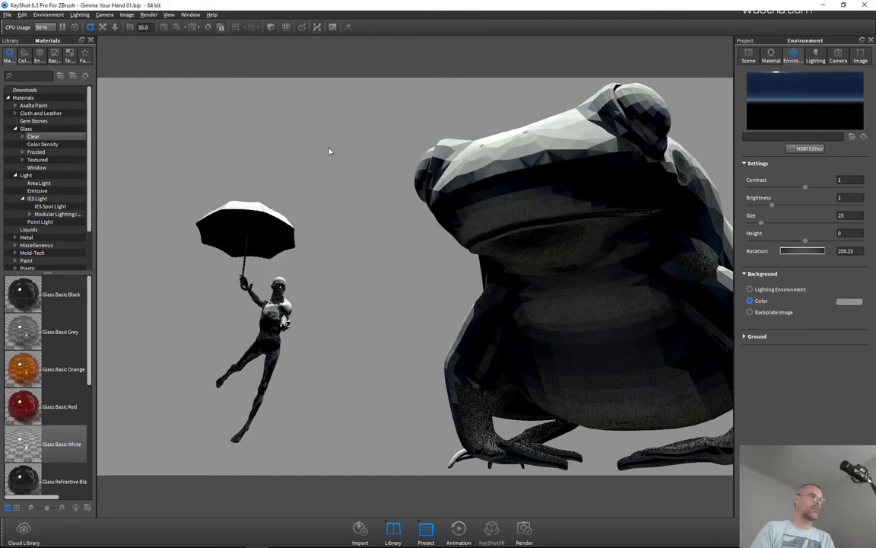
# - Rotate the lighting environment to 46.75 and save the scene as Sketch 01.bip
pyautogui.moveTo(329, 150)
pyautogui.mouseDown()
pyautogui.moveTo(348, 141)
pyautogui.moveTo(315, 137)
pyautogui.moveTo(349, 134)
pyautogui.moveTo(254, 139)
pyautogui.moveTo(332, 135)
pyautogui.moveTo(239, 131)
pyautogui.moveTo(343, 133)
pyautogui.moveTo(367, 143)
pyautogui.moveTo(299, 147)
pyautogui.moveTo(322, 140)
pyautogui.mouseUp()
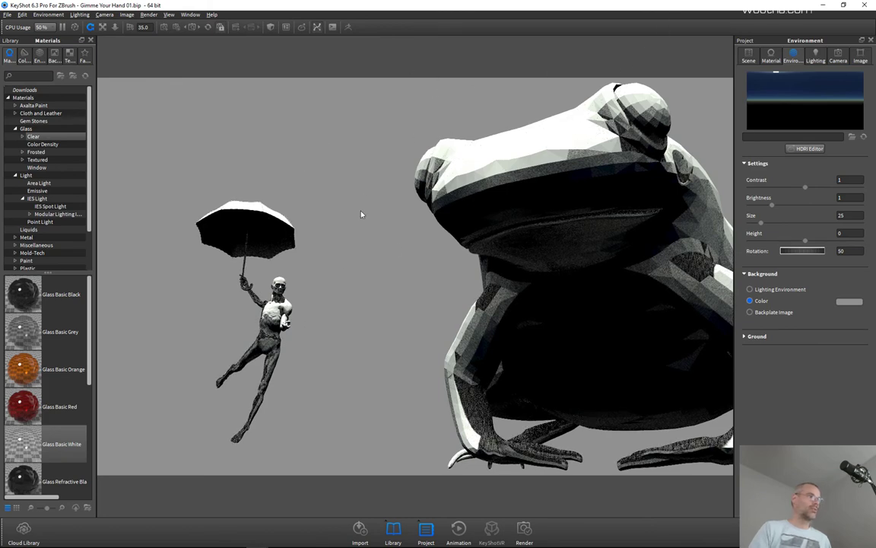
pyautogui.moveTo(307, 323); pyautogui.dragTo(314, 318)
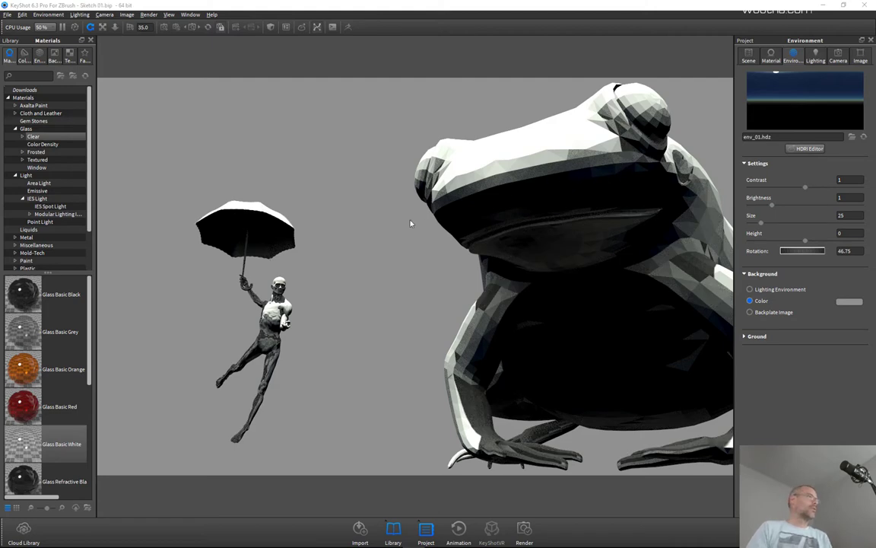
# - Set the lighting preset to Full Simulation and adjust the rotation of the environment
pyautogui.click(817, 59)
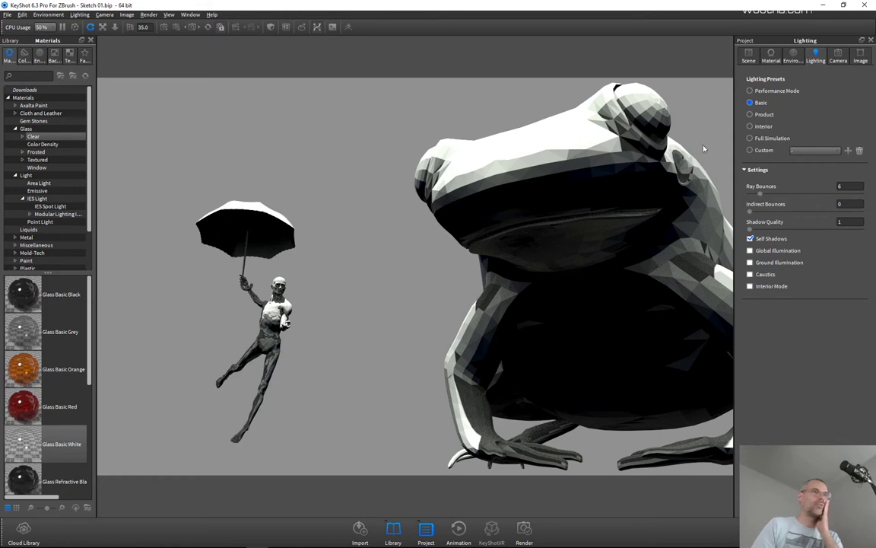
pyautogui.click(751, 139)
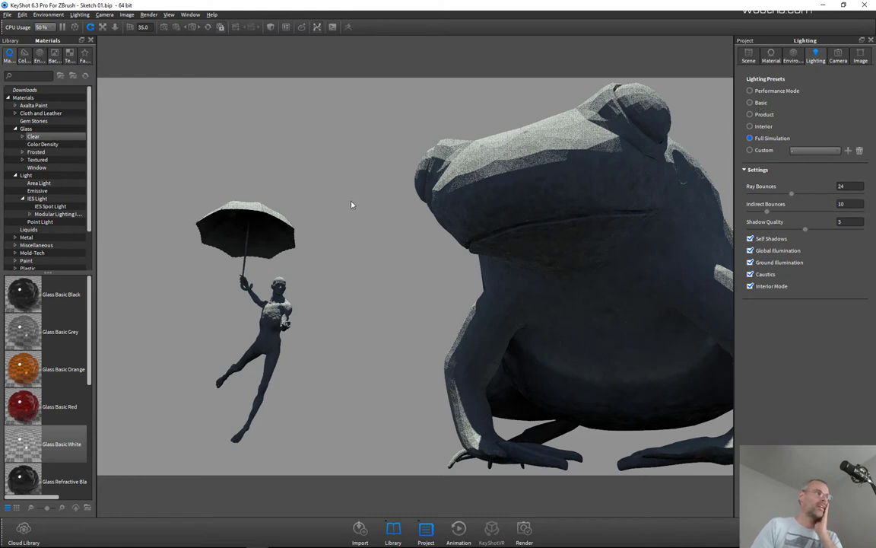
pyautogui.moveTo(372, 209); pyautogui.dragTo(362, 212)
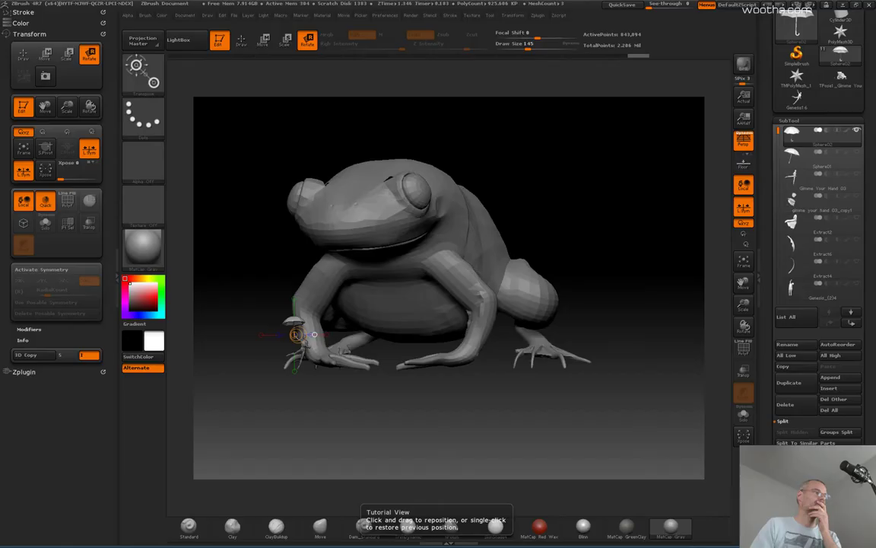
# - Tilt the umbrella around the figure's raised hand in ZBrush, update the model in KeyShot and view it through Camera 7
pyautogui.moveTo(616, 462); pyautogui.dragTo(597, 260)
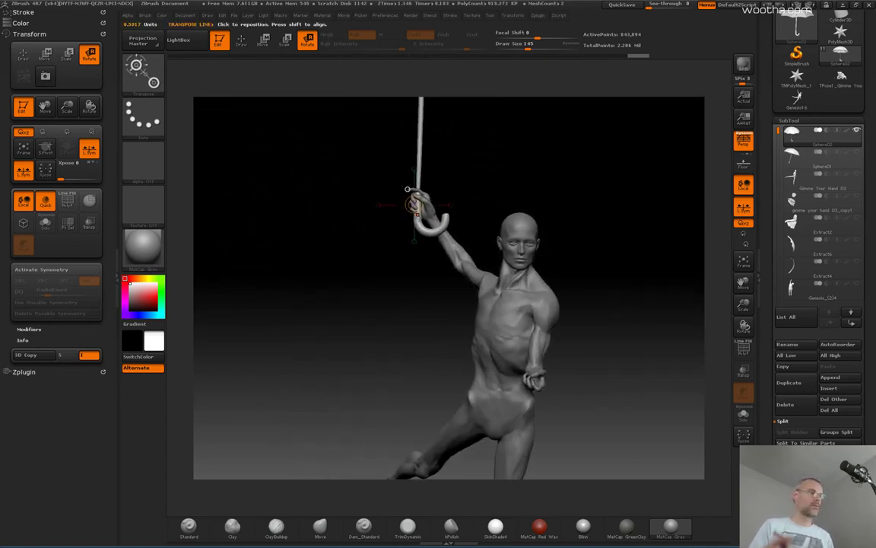
pyautogui.moveTo(419, 220); pyautogui.dragTo(542, 157)
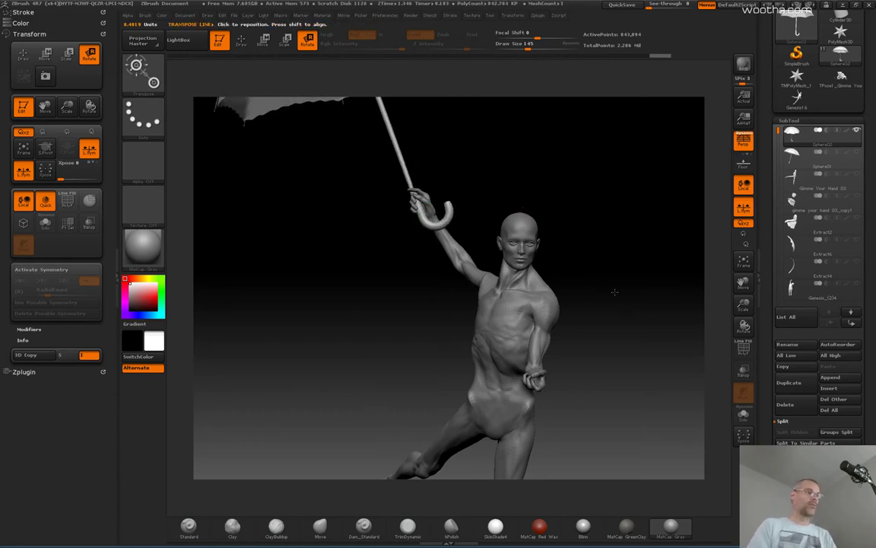
pyautogui.moveTo(613, 292); pyautogui.dragTo(688, 180)
pyautogui.moveTo(396, 284); pyautogui.dragTo(436, 285)
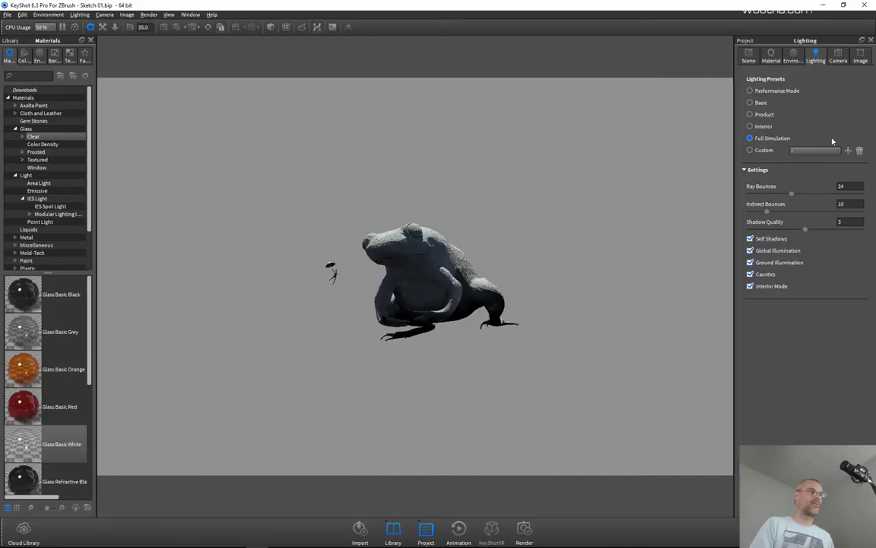
pyautogui.click(837, 55)
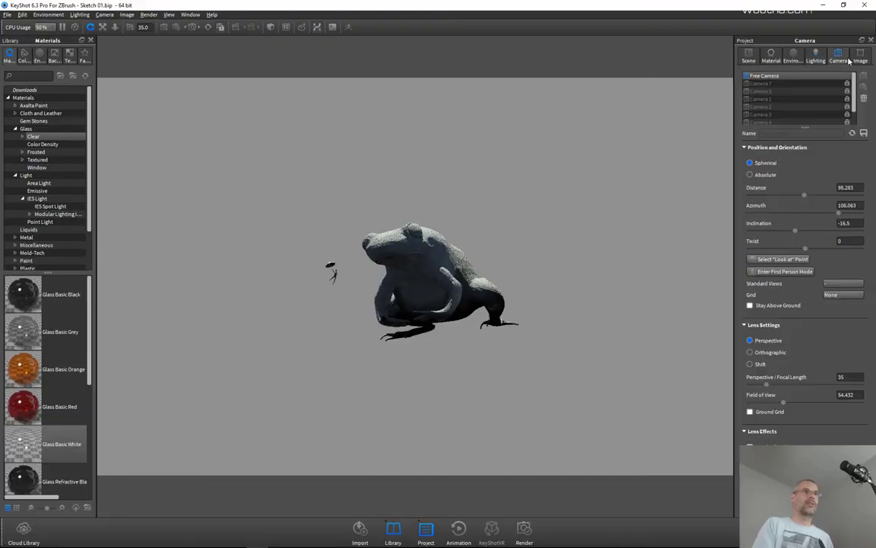
pyautogui.click(789, 83)
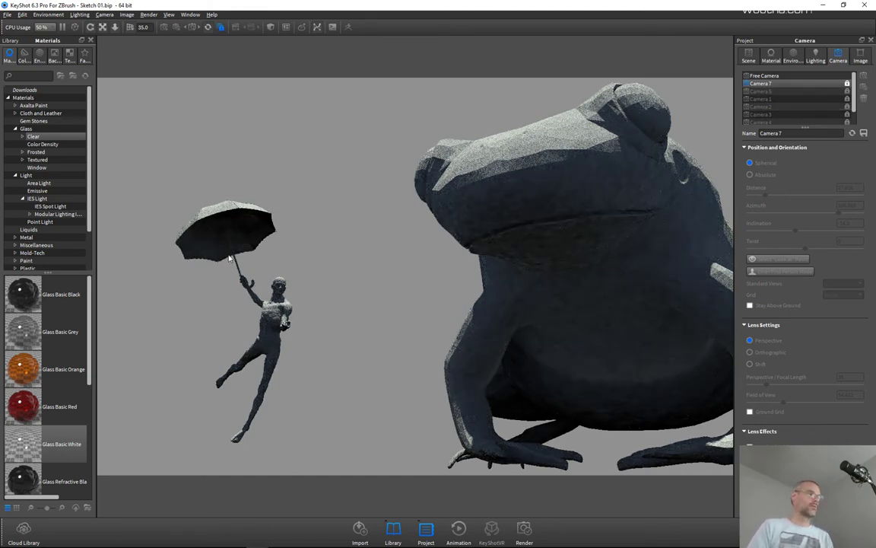
# - Switch to ZBrush, tilt the umbrella backward around the gripping hand from the side view and send the model to KeyShot
pyautogui.moveTo(379, 7); pyautogui.dragTo(875, 4)
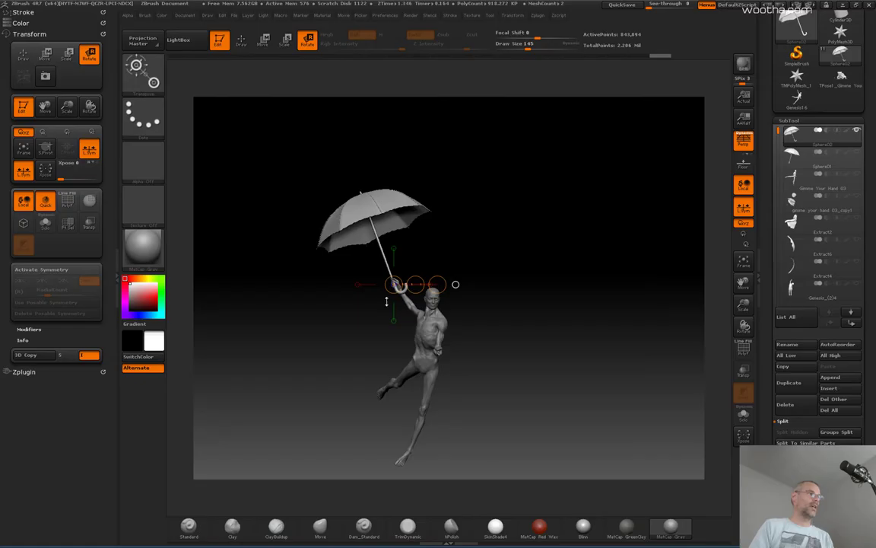
pyautogui.moveTo(586, 289)
pyautogui.mouseDown()
pyautogui.moveTo(639, 283)
pyautogui.moveTo(544, 256)
pyautogui.moveTo(583, 291)
pyautogui.mouseUp()
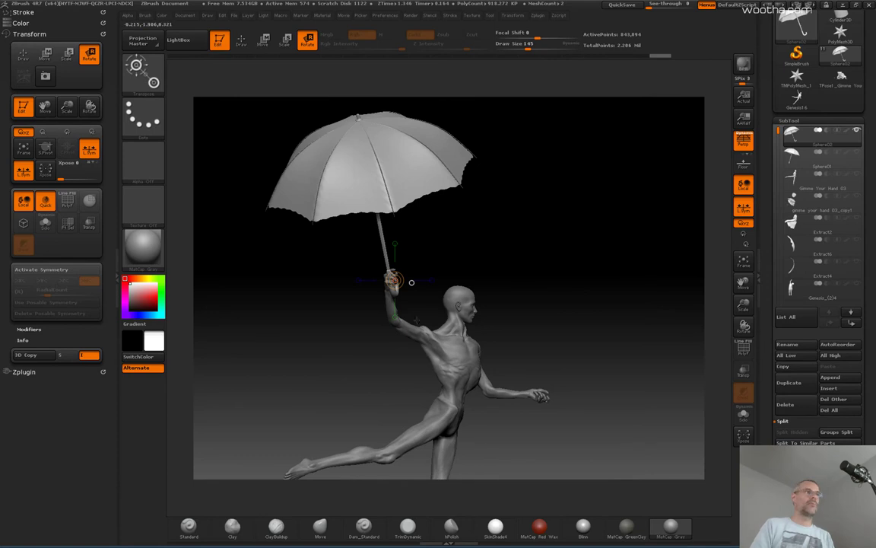
pyautogui.moveTo(412, 282); pyautogui.dragTo(501, 249)
pyautogui.click(744, 65)
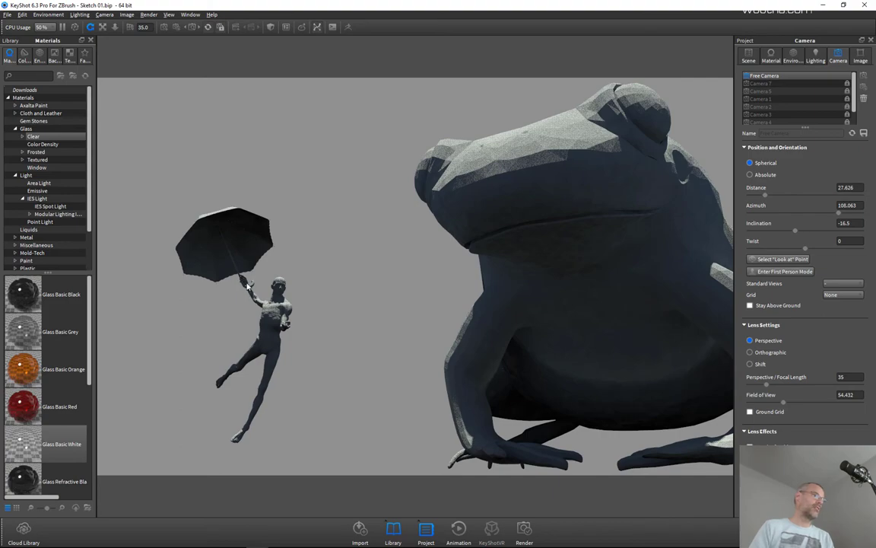
# - Bring the umbrella partly back toward upright in ZBrush, update the KeyShot model and check it through Camera 7
pyautogui.hotkey('alt', 'Tab')
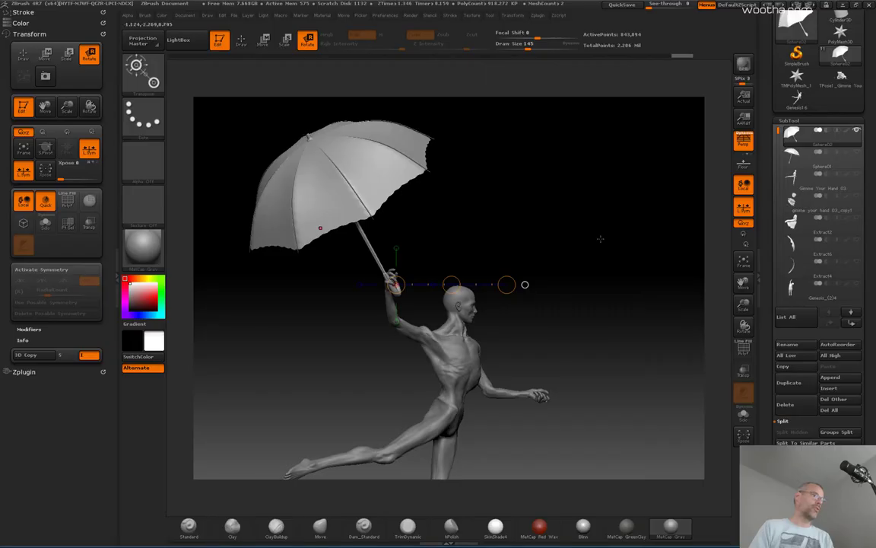
pyautogui.moveTo(506, 285); pyautogui.dragTo(525, 296)
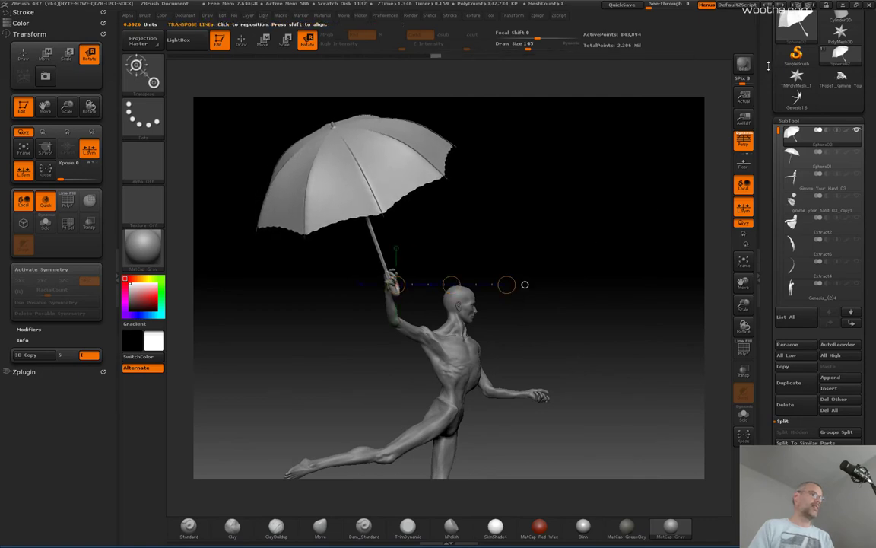
pyautogui.hotkey('alt', 'Tab')
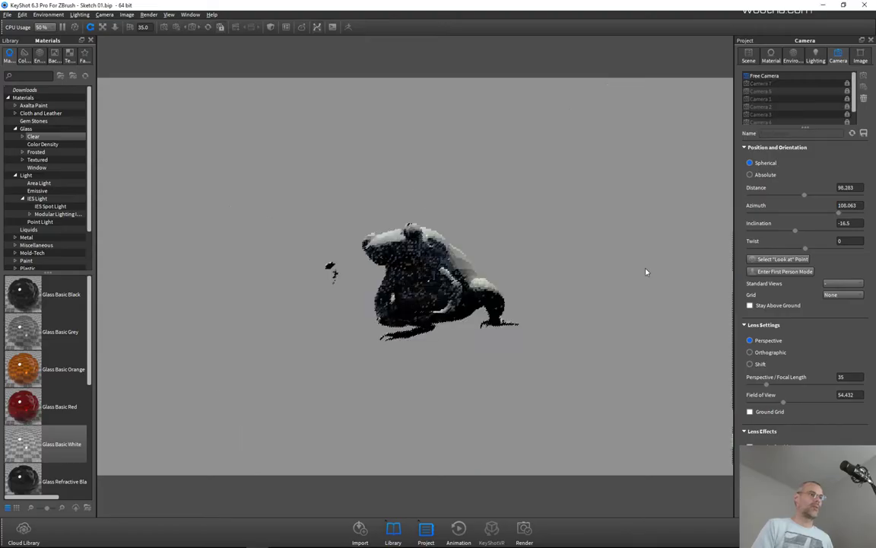
pyautogui.click(775, 83)
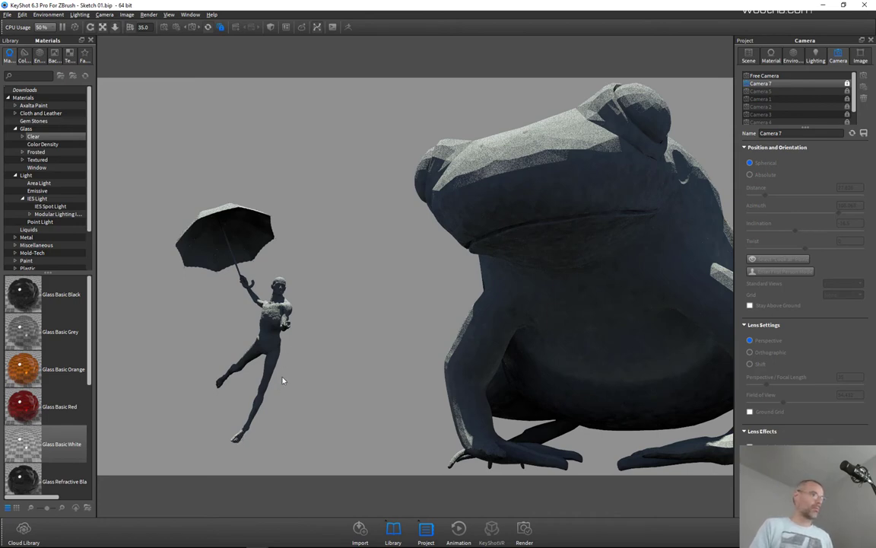
# - Reframe the figure and frog with the Free Camera at distance about 28 and inclination about -15.7, and save it as a new camera
pyautogui.click(773, 75)
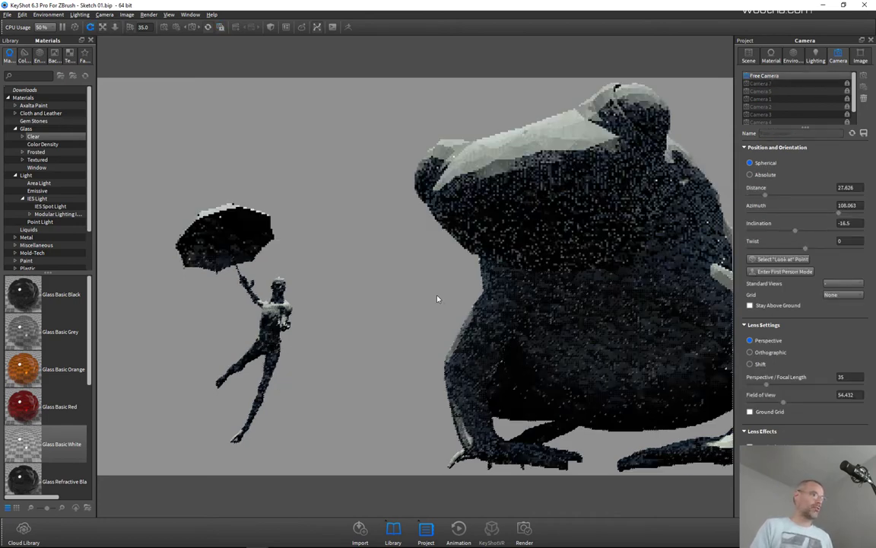
pyautogui.moveTo(381, 306); pyautogui.dragTo(388, 305)
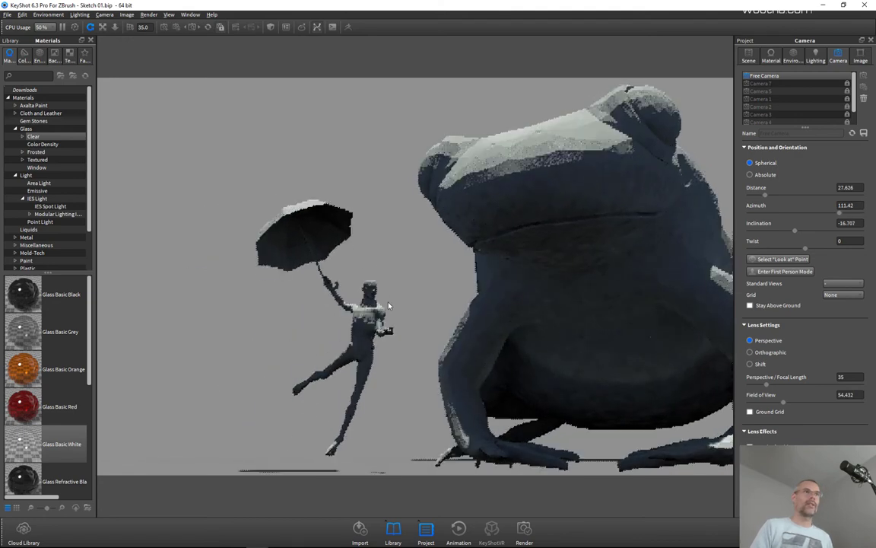
pyautogui.moveTo(232, 287); pyautogui.dragTo(365, 305)
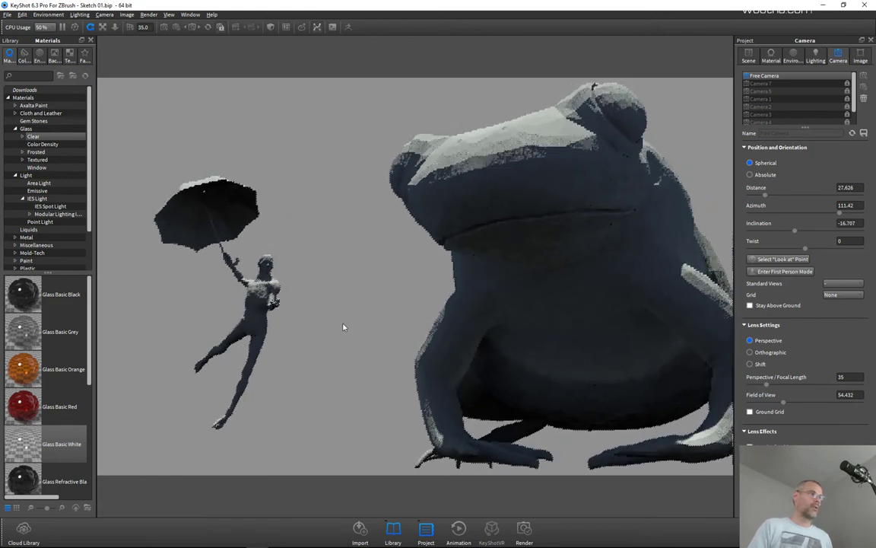
pyautogui.moveTo(322, 334); pyautogui.dragTo(456, 331)
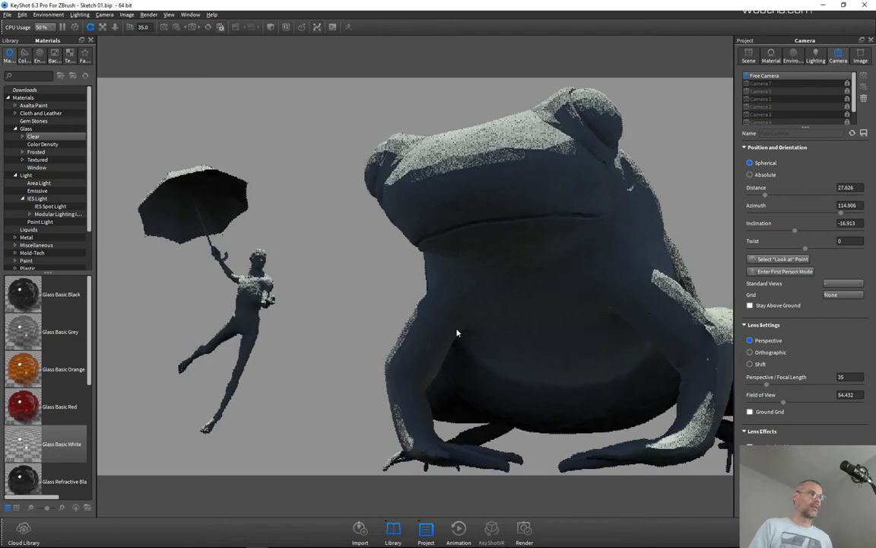
pyautogui.moveTo(455, 332)
pyautogui.mouseDown()
pyautogui.moveTo(470, 333)
pyautogui.moveTo(463, 322)
pyautogui.mouseUp()
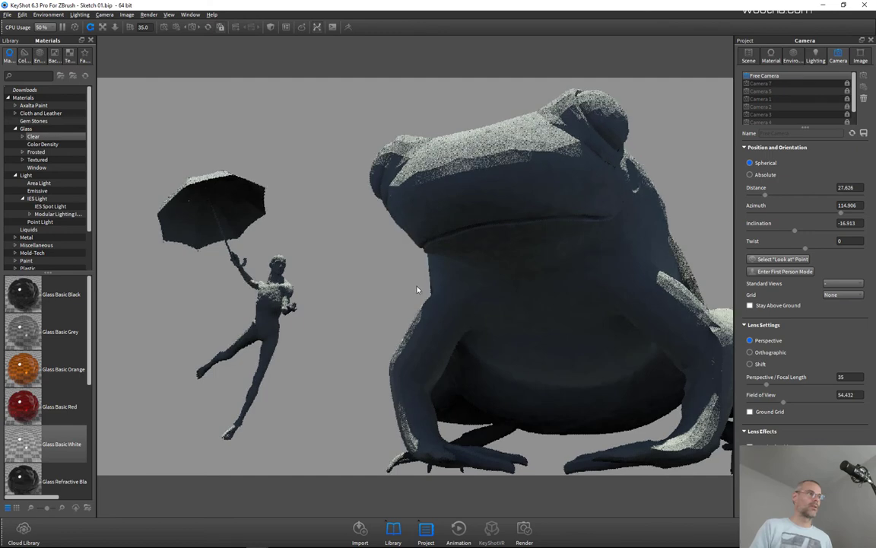
pyautogui.moveTo(417, 289); pyautogui.dragTo(452, 280)
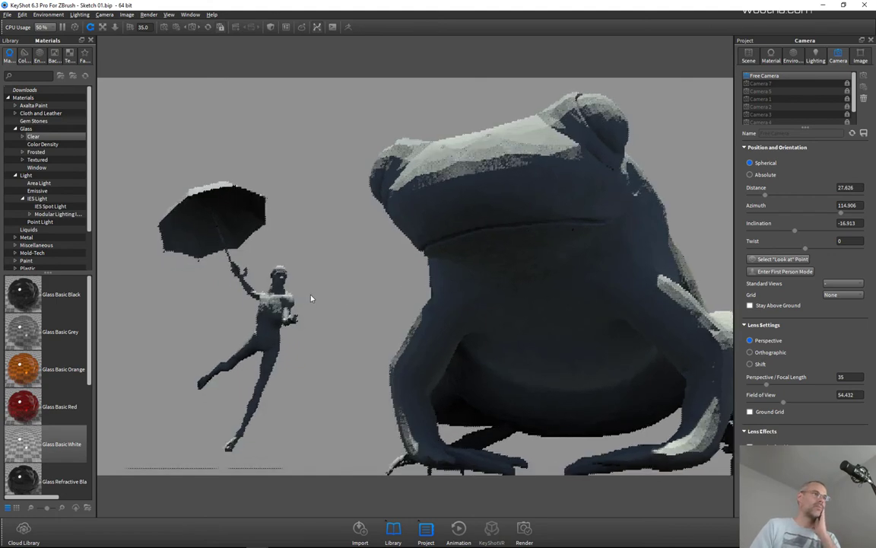
pyautogui.scroll(-1, 303, 308)
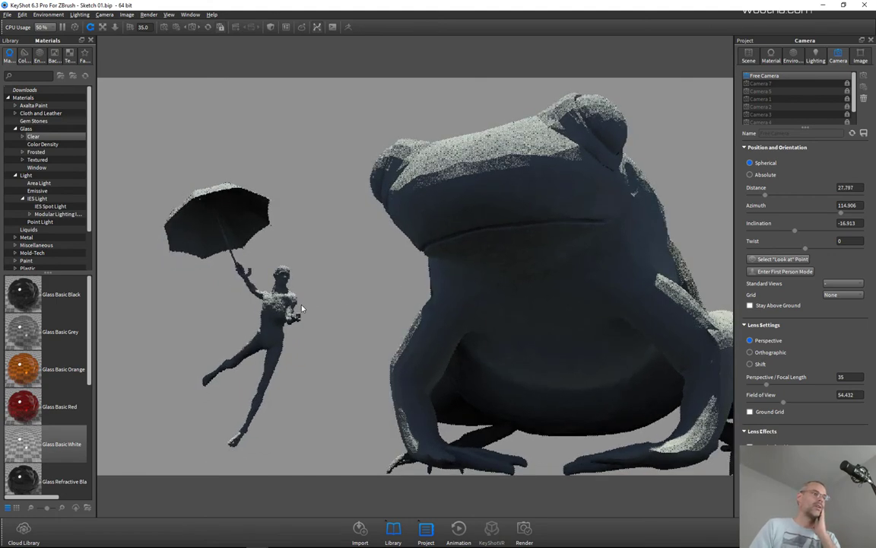
pyautogui.scroll(-1, 303, 308)
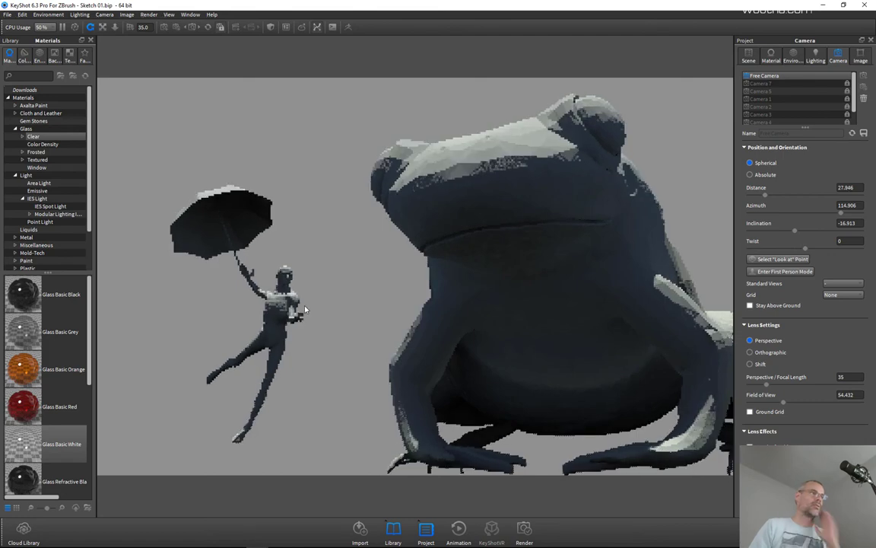
pyautogui.moveTo(327, 308); pyautogui.dragTo(330, 296)
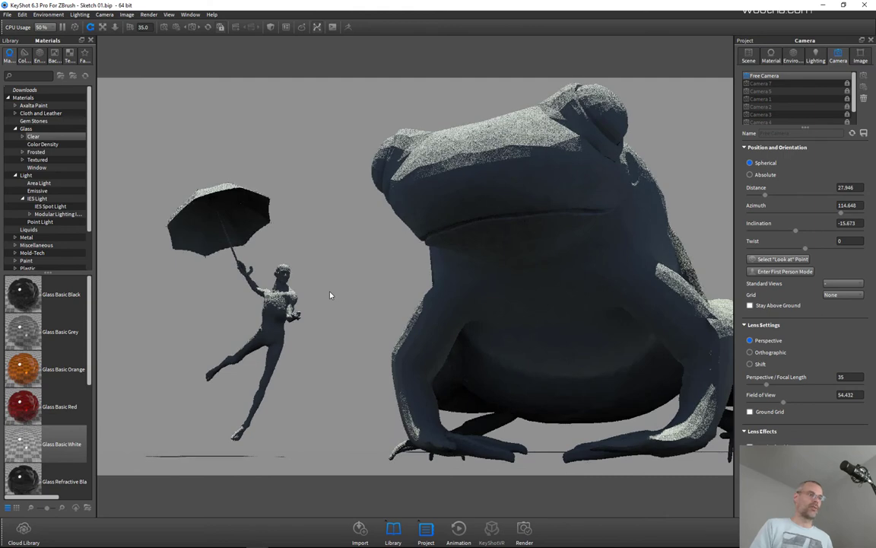
pyautogui.click(864, 79)
pyautogui.click(847, 115)
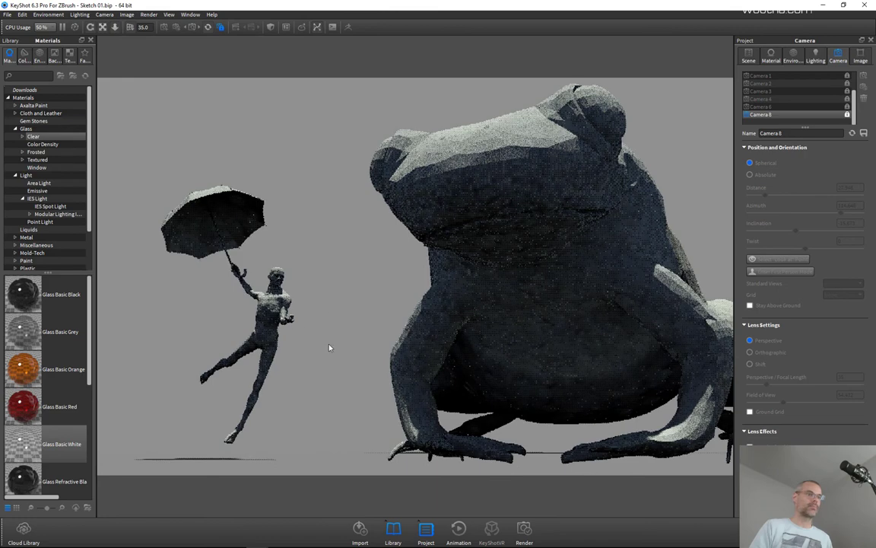
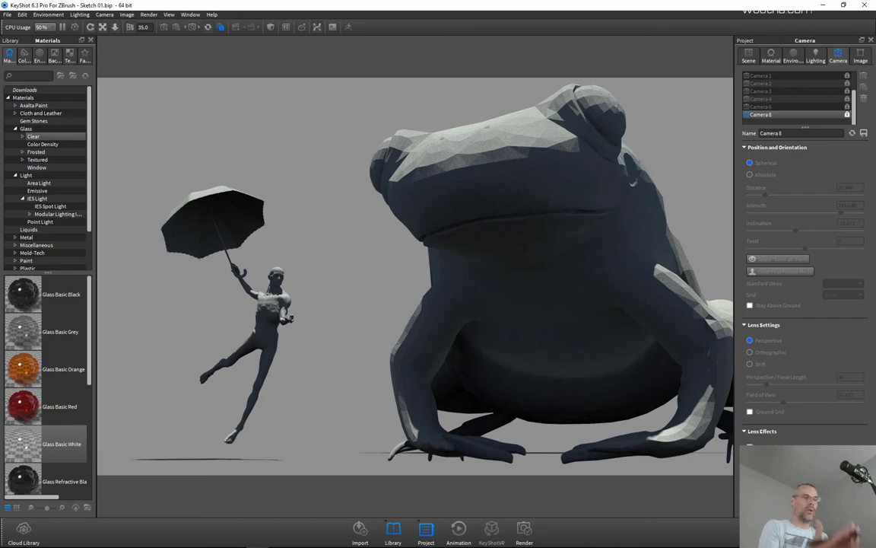
# - Switch to ZBrush, activate the umbrella-and-frog scene tool and add the fish mesh to it as a subtool
pyautogui.hotkey('alt', 'Tab')
pyautogui.moveTo(648, 215); pyautogui.dragTo(644, 236)
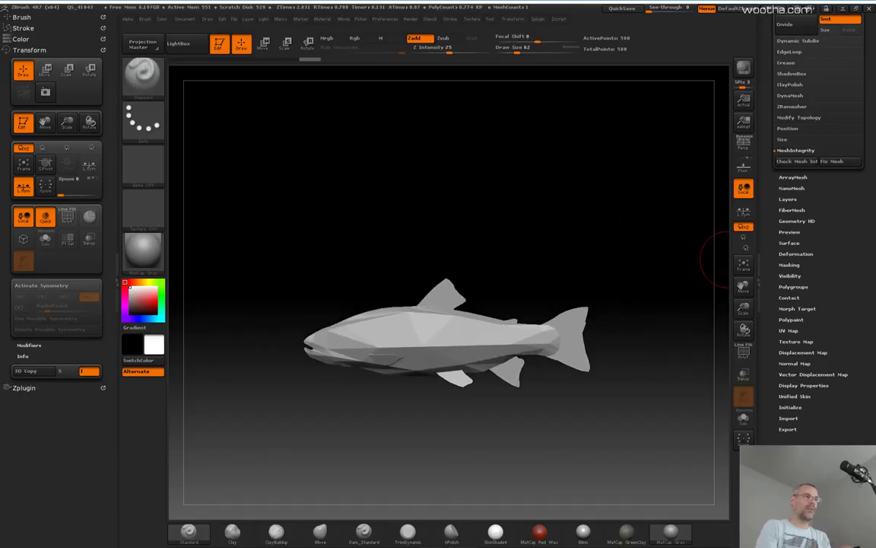
pyautogui.moveTo(769, 217); pyautogui.dragTo(769, 507)
pyautogui.click(840, 155)
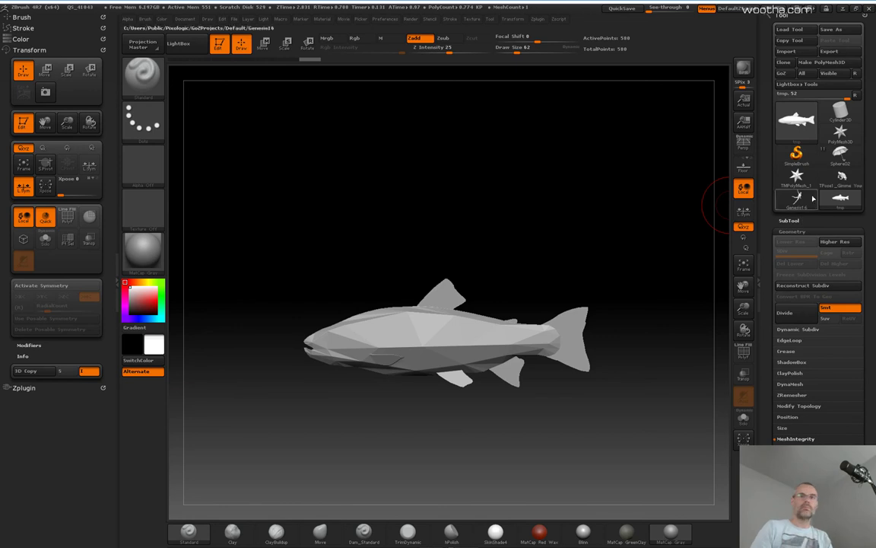
pyautogui.moveTo(635, 313); pyautogui.dragTo(536, 414)
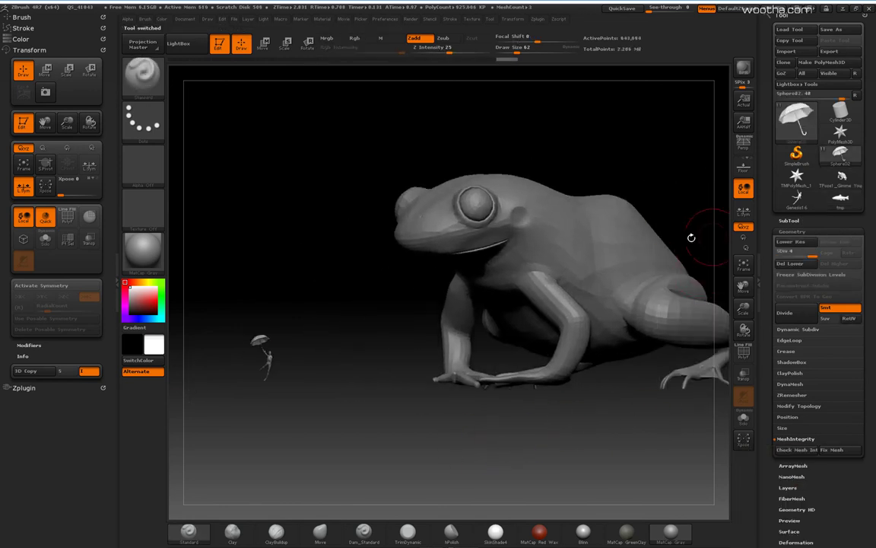
pyautogui.click(789, 207)
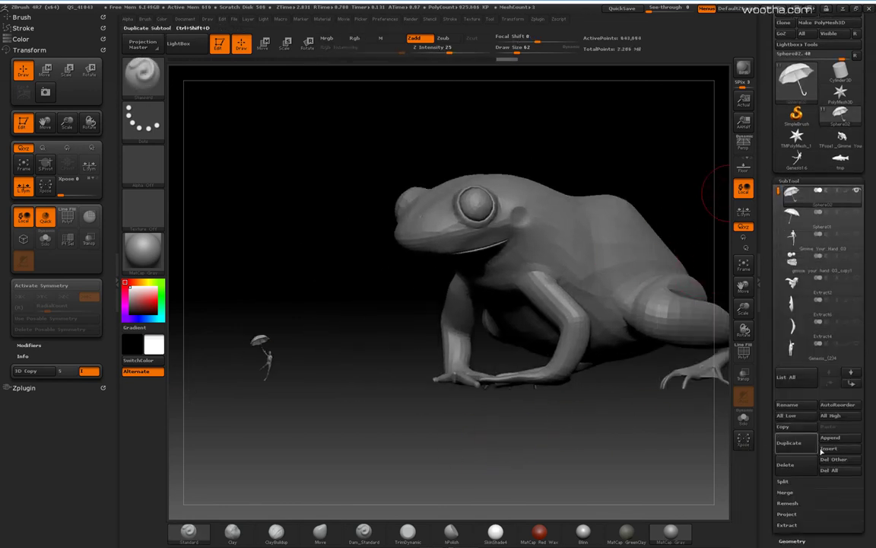
pyautogui.keyDown('alt'); pyautogui.click(242, 272); pyautogui.keyUp('alt')
pyautogui.moveTo(262, 278); pyautogui.dragTo(548, 380)
# - Try to subdivide the fish mesh, undo the subdivision and inspect its polygon wireframe
pyautogui.hotkey('ctrl', 'd')
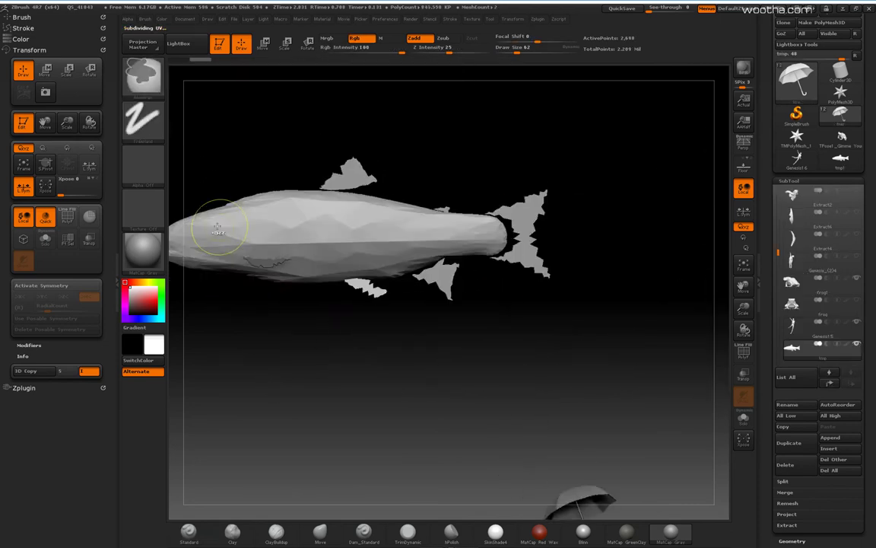
pyautogui.hotkey('ctrl', 'z')
pyautogui.moveTo(494, 372); pyautogui.dragTo(568, 392)
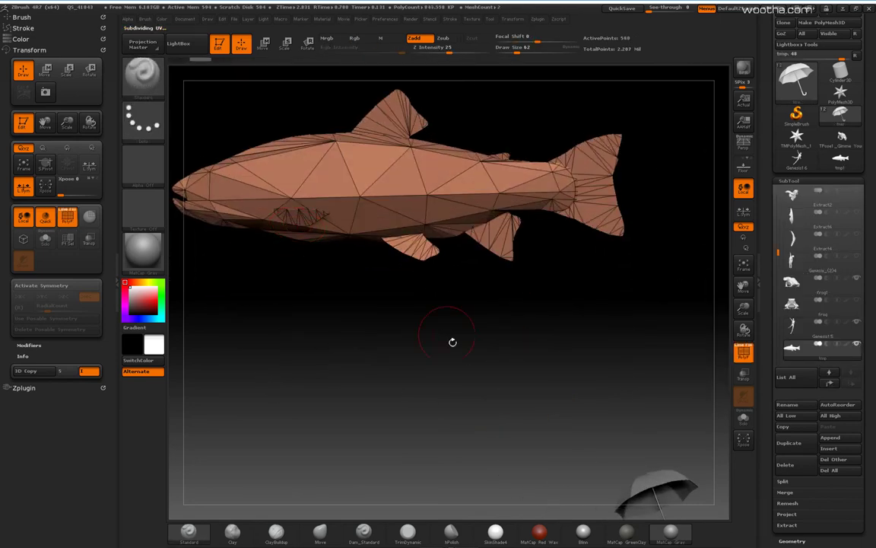
pyautogui.moveTo(449, 340); pyautogui.dragTo(525, 368)
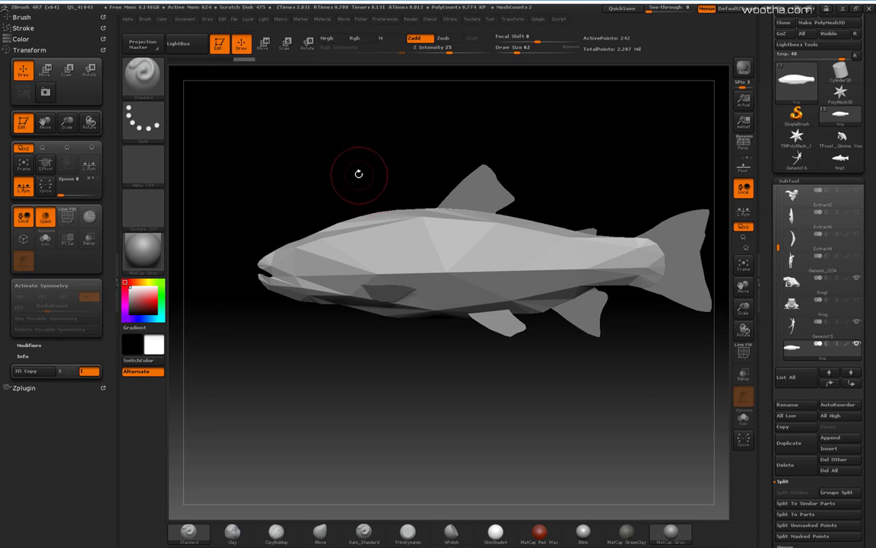
# - Remesh the fish's body subtool using ZRemesher with FreezeBorder enabled
pyautogui.moveTo(358, 171); pyautogui.dragTo(438, 210)
pyautogui.moveTo(868, 213); pyautogui.dragTo(867, 216)
pyautogui.moveTo(841, 183); pyautogui.dragTo(843, 169)
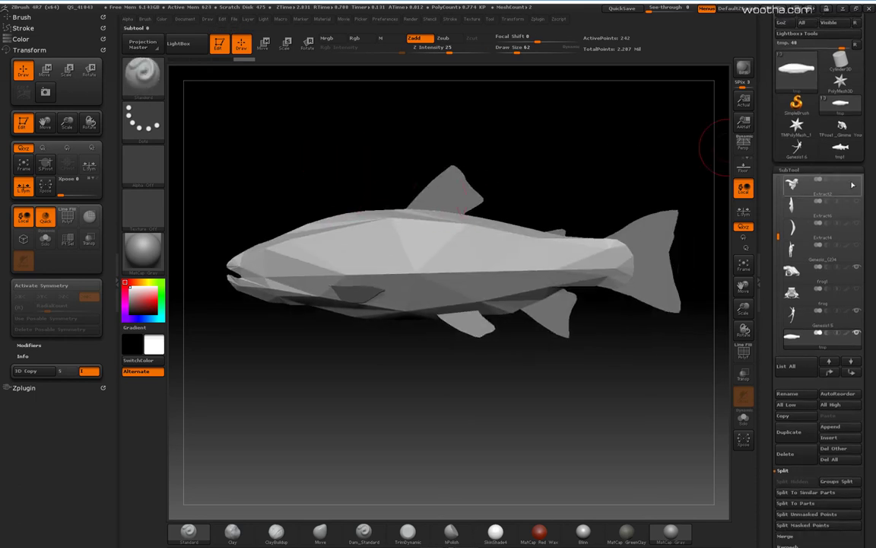
pyautogui.moveTo(598, 183); pyautogui.dragTo(589, 202)
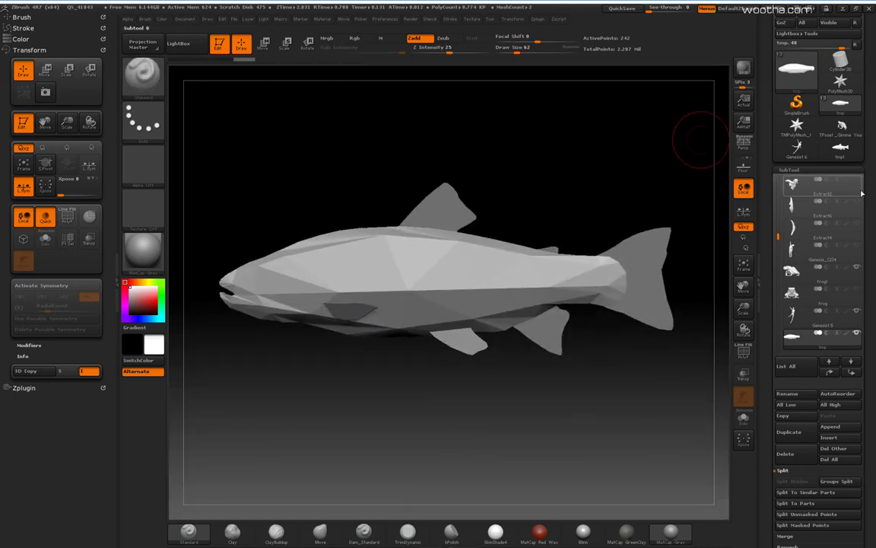
pyautogui.moveTo(869, 346); pyautogui.dragTo(869, 238)
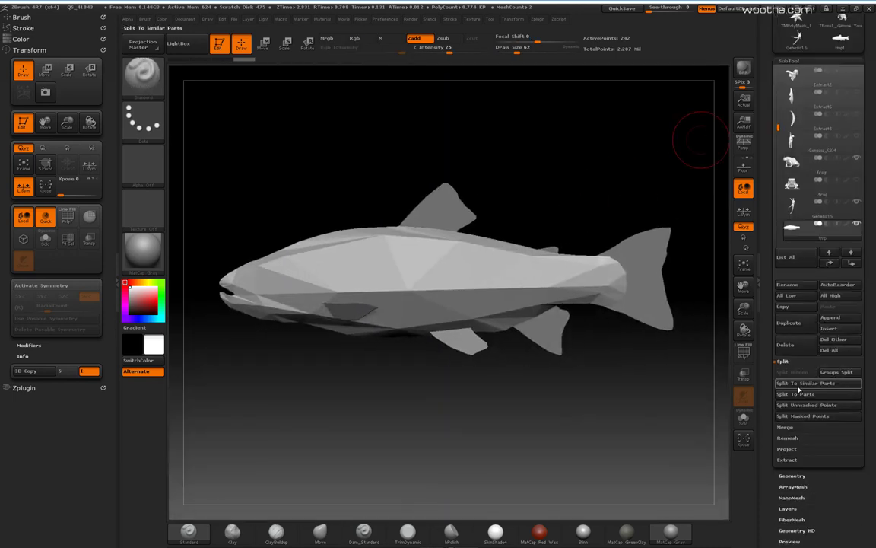
pyautogui.click(798, 473)
pyautogui.click(795, 235)
pyautogui.click(838, 246)
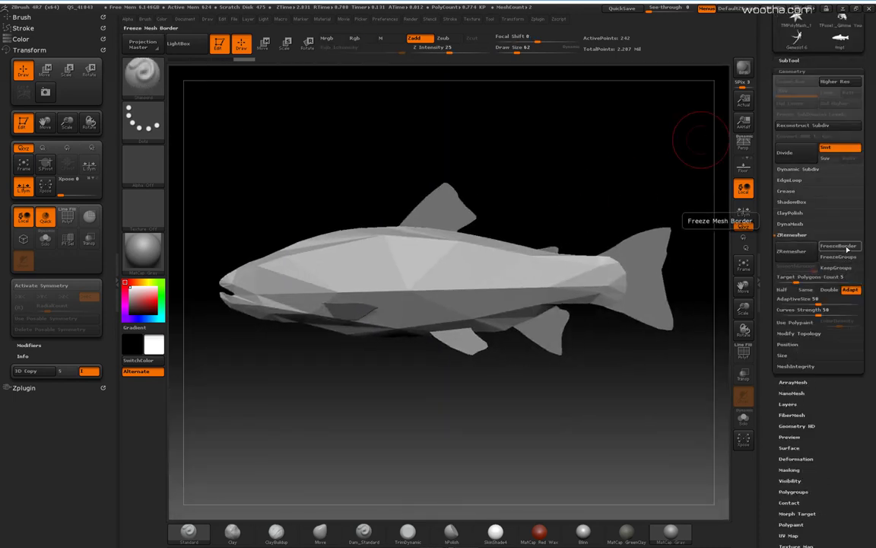
pyautogui.click(801, 254)
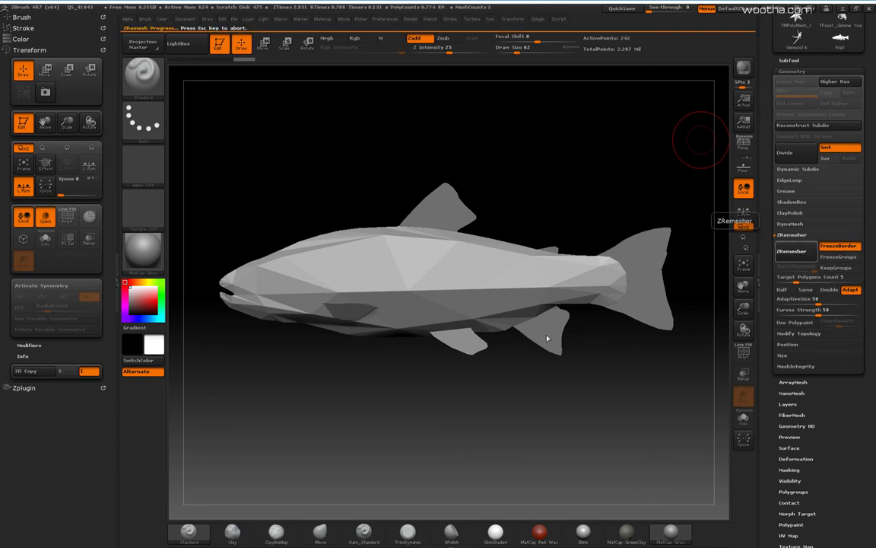
# - Remesh the fish's fins subtool using ZRemesher with FreezeBorder enabled
pyautogui.moveTo(525, 416); pyautogui.dragTo(534, 431)
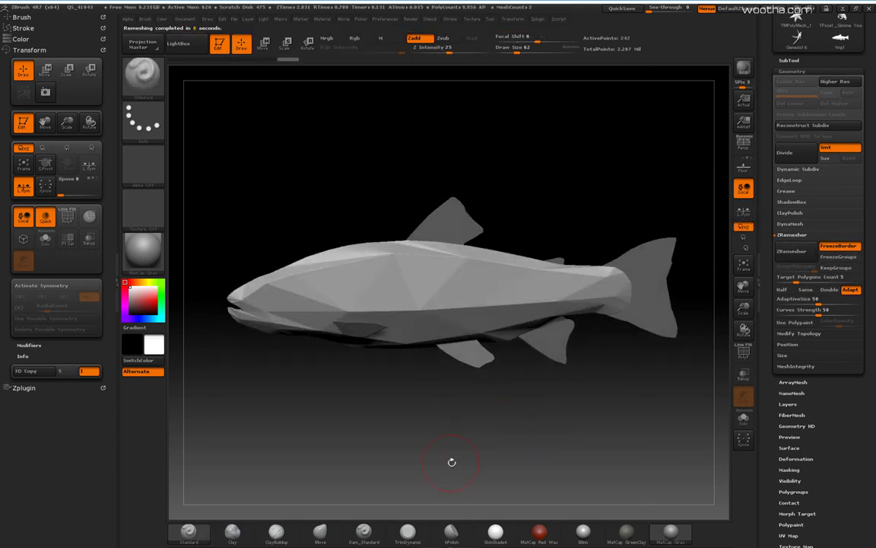
pyautogui.moveTo(451, 462); pyautogui.dragTo(510, 423)
pyautogui.keyDown('alt'); pyautogui.click(513, 218); pyautogui.keyUp('alt')
pyautogui.click(839, 245)
pyautogui.click(794, 251)
pyautogui.moveTo(652, 389); pyautogui.dragTo(573, 389)
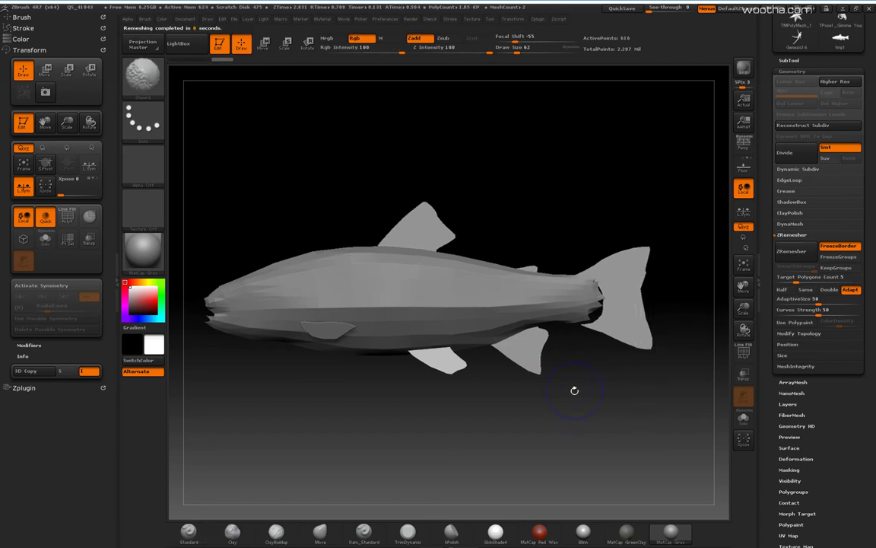
# - Merge the remeshed fish body subtool down with the fins subtool, accepting that the operation is not undoable
pyautogui.click(795, 61)
pyautogui.click(806, 204)
pyautogui.click(788, 426)
pyautogui.click(793, 382)
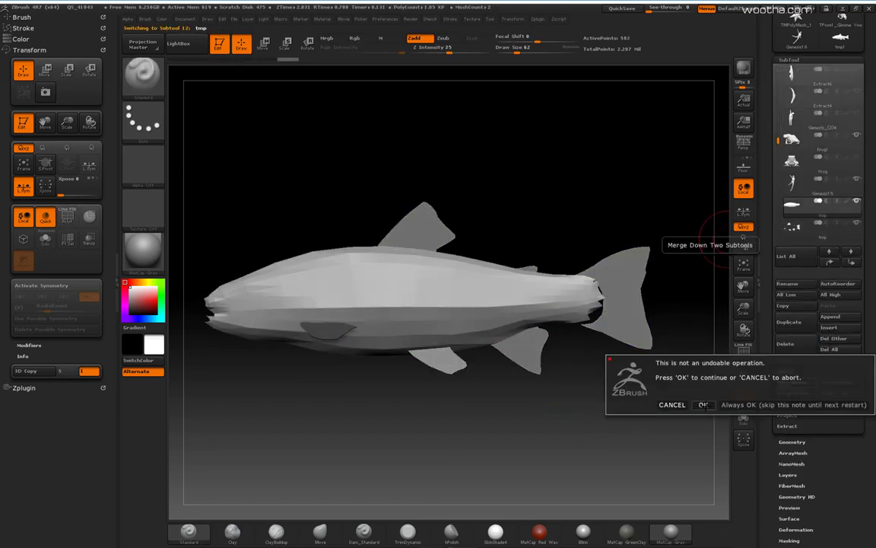
pyautogui.click(705, 404)
# - Try converting the merged fish to a DynaMesh and undo the conversion
pyautogui.moveTo(518, 426); pyautogui.dragTo(582, 432)
pyautogui.hotkey('ctrl', 'd')
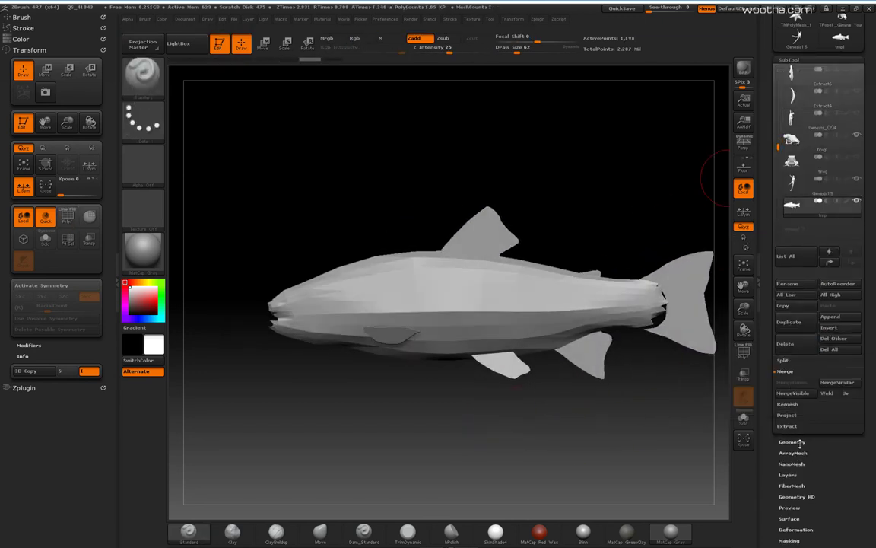
pyautogui.click(791, 223)
pyautogui.moveTo(685, 426); pyautogui.dragTo(494, 404)
pyautogui.press('Return')
pyautogui.click(791, 240)
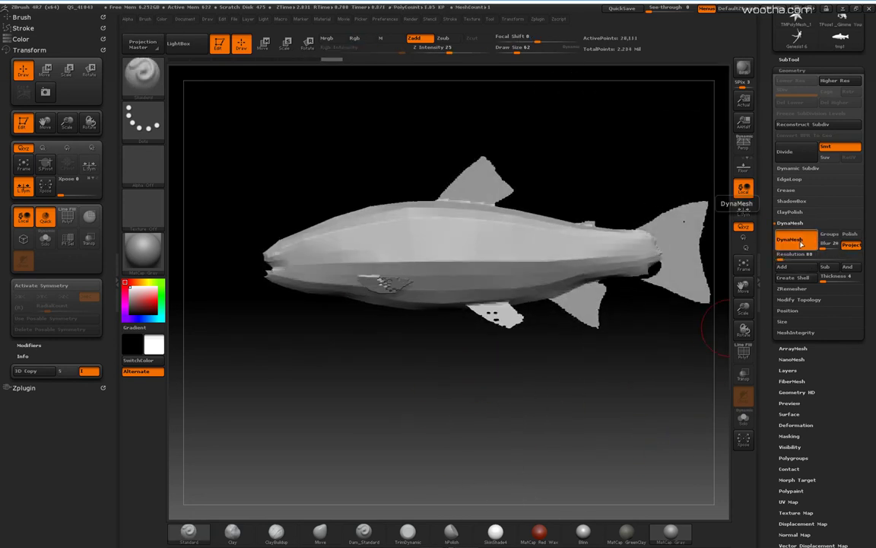
pyautogui.hotkey('ctrl', 'z')
# - Convert the merged fish to a denser DynaMesh, try remeshing it with ZRemesher at a target count of 0.1, and undo the remesh
pyautogui.moveTo(626, 357); pyautogui.dragTo(626, 385)
pyautogui.click(788, 179)
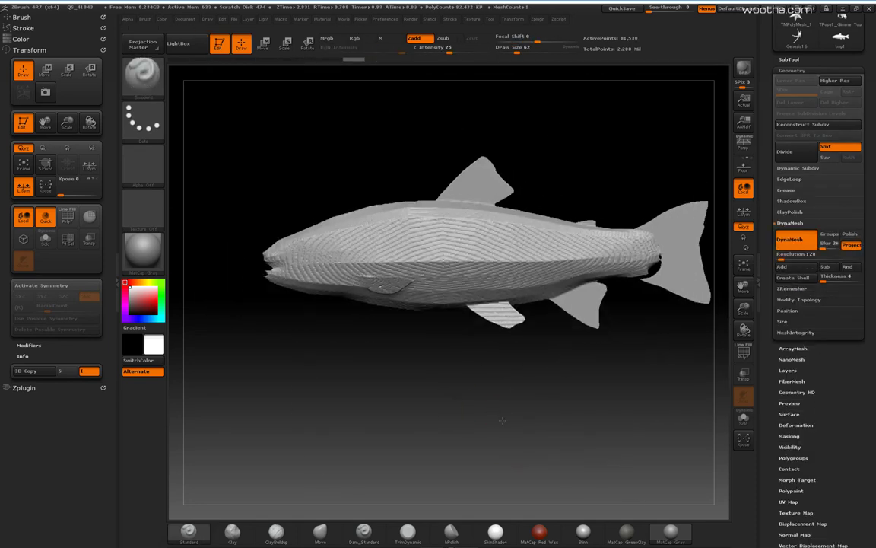
pyautogui.moveTo(512, 364); pyautogui.dragTo(522, 367)
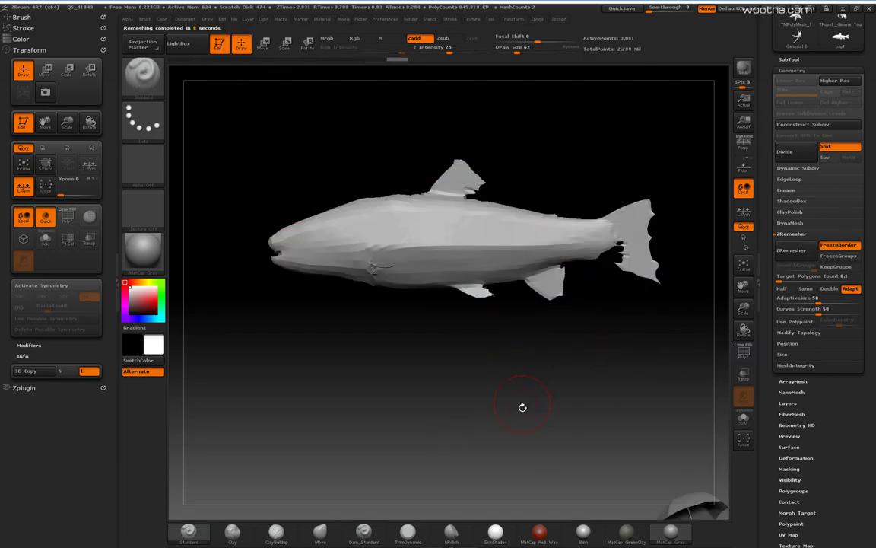
pyautogui.hotkey('ctrl', 'z')
# - Try to adjust the fish from above with Transpose Move lines and undo the change
pyautogui.moveTo(613, 372); pyautogui.dragTo(585, 289)
pyautogui.press('w')
pyautogui.moveTo(630, 332); pyautogui.dragTo(631, 449)
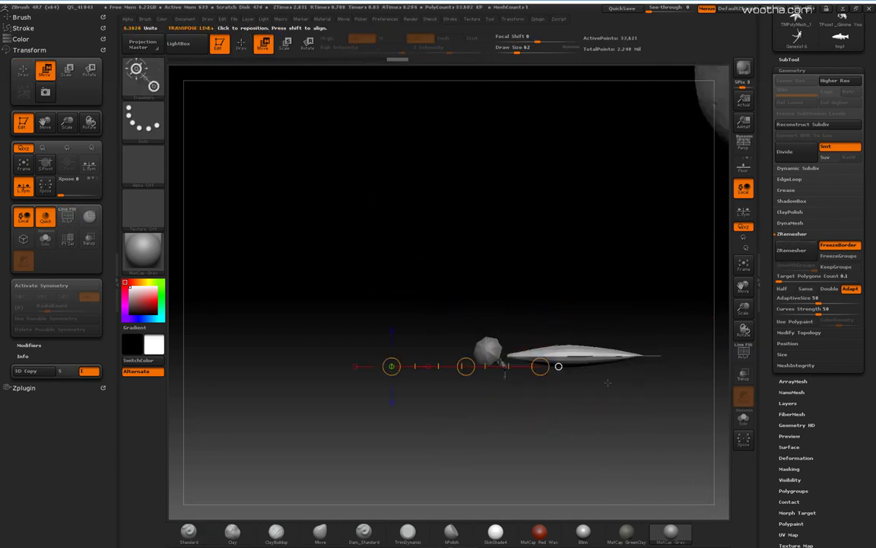
pyautogui.moveTo(465, 366); pyautogui.dragTo(477, 436)
pyautogui.moveTo(696, 457); pyautogui.dragTo(664, 319)
pyautogui.moveTo(346, 215)
pyautogui.mouseDown()
pyautogui.moveTo(346, 291)
pyautogui.moveTo(513, 358)
pyautogui.mouseUp()
pyautogui.hotkey('ctrl', 'z')
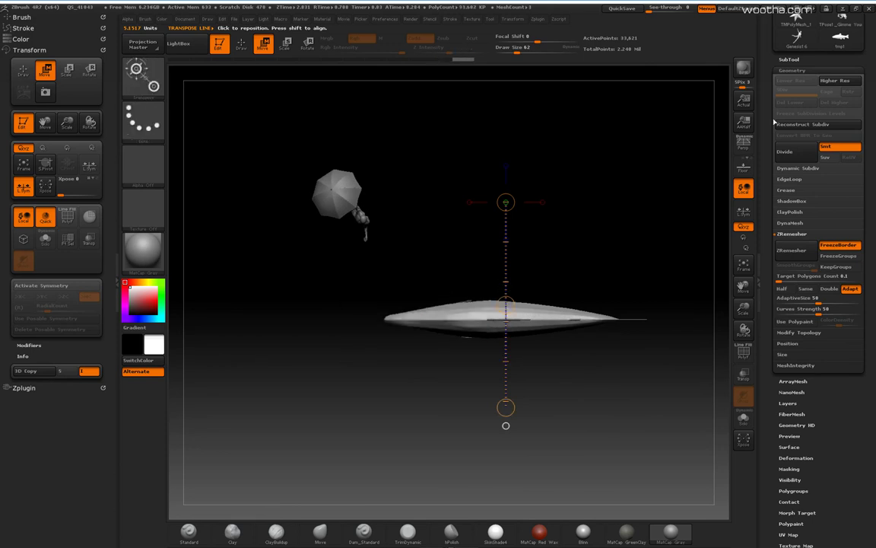
# - Enable local symmetry and try a Smooth Bend deformation on the fish
pyautogui.click(743, 211)
pyautogui.moveTo(661, 235); pyautogui.dragTo(661, 270)
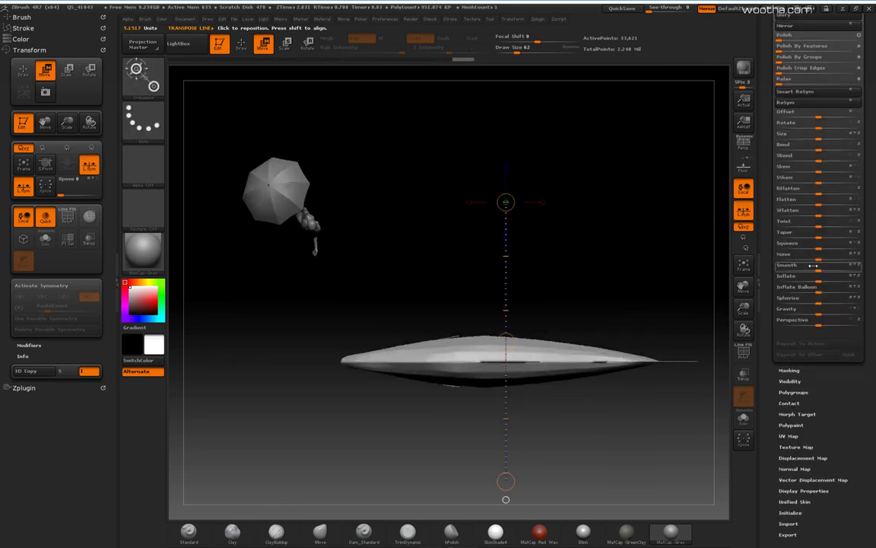
pyautogui.moveTo(670, 335); pyautogui.dragTo(673, 245)
pyautogui.scroll(-5, 813, 297)
pyautogui.scroll(10, 813, 297)
pyautogui.click(795, 175)
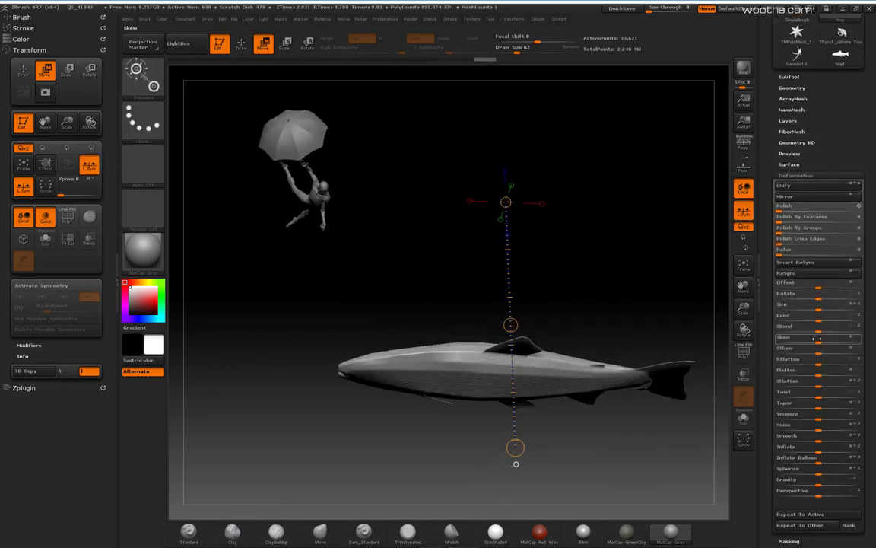
pyautogui.moveTo(672, 307); pyautogui.dragTo(669, 196)
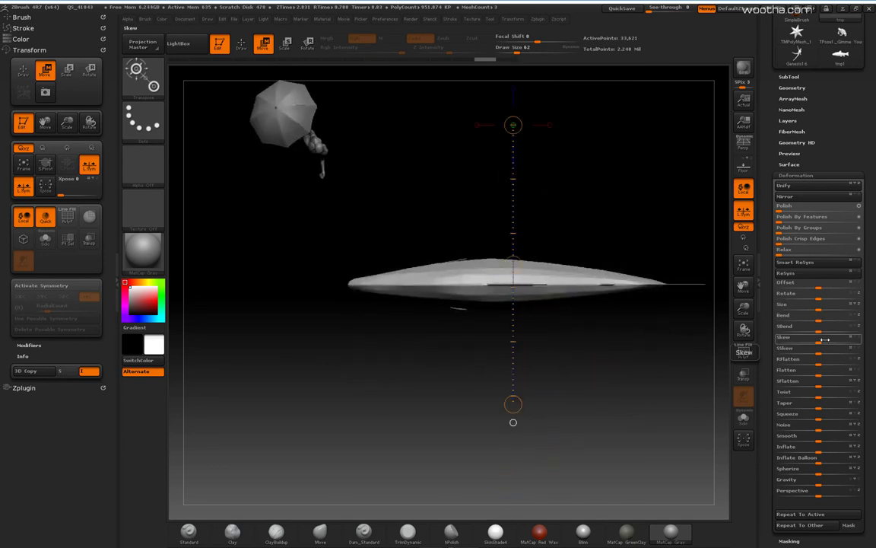
pyautogui.moveTo(819, 330); pyautogui.dragTo(831, 330)
# - Try the Bend and Twist deformations on the fish and undo the last one
pyautogui.moveTo(669, 319); pyautogui.dragTo(669, 228)
pyautogui.moveTo(819, 320); pyautogui.dragTo(823, 319)
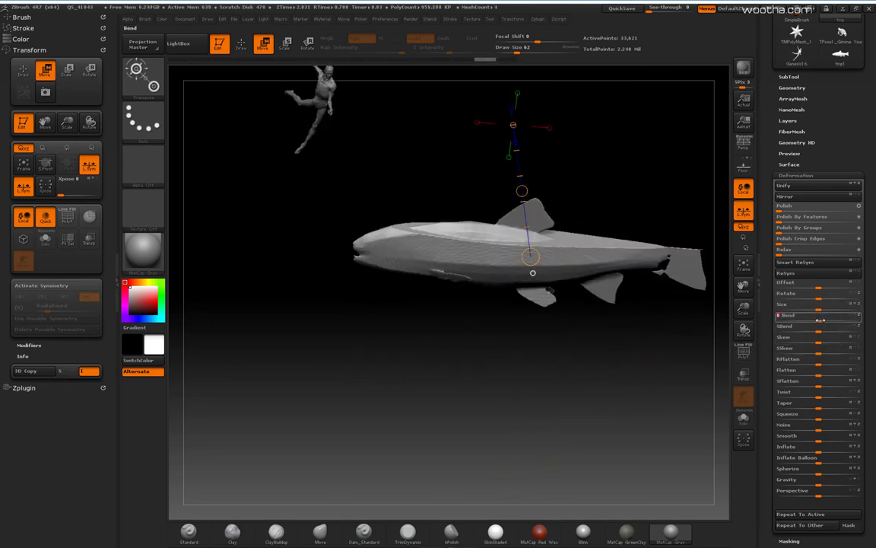
pyautogui.moveTo(669, 319); pyautogui.dragTo(669, 274)
pyautogui.moveTo(819, 396); pyautogui.dragTo(824, 397)
pyautogui.hotkey('ctrl', 'z')
pyautogui.moveTo(643, 362); pyautogui.dragTo(677, 304)
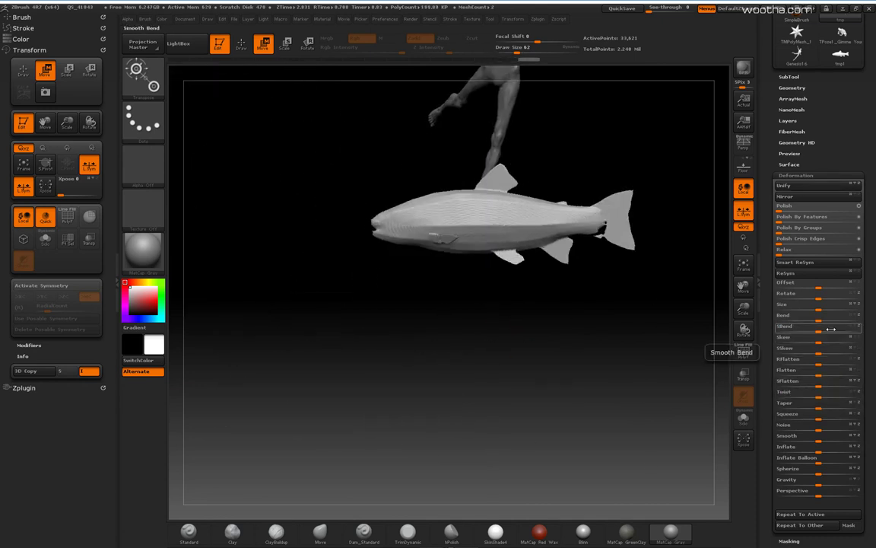
# - Try the Bend deformation on the fish along different axes and undo each attempt
pyautogui.click(858, 318)
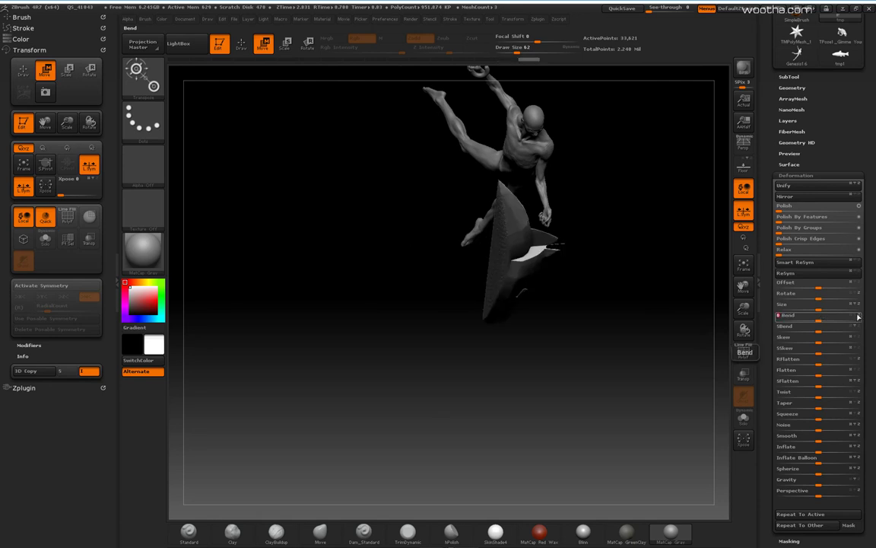
pyautogui.hotkey('ctrl', 'z')
pyautogui.click(860, 314)
pyautogui.click(855, 314)
pyautogui.hotkey('ctrl', 'z')
pyautogui.moveTo(819, 319); pyautogui.dragTo(827, 327)
pyautogui.hotkey('ctrl', 'z')
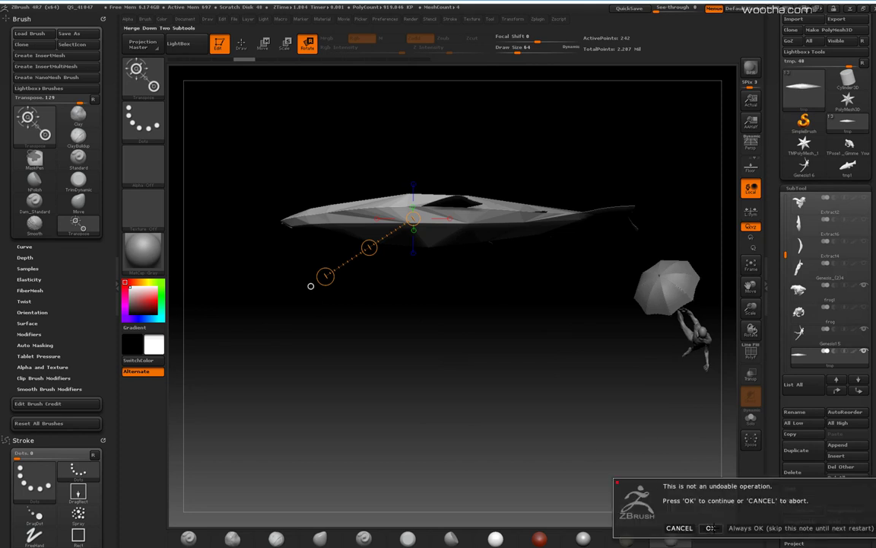
# - Merge the original low-poly fish body subtool down with its fins subtool, accepting that the operation is not undoable
pyautogui.click(710, 528)
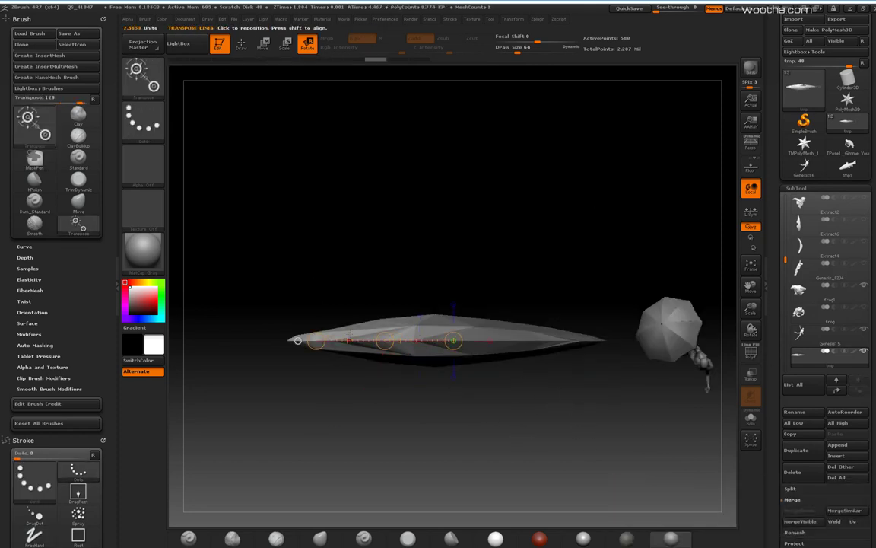
# - Try rotating the fish about its middle with the Transpose line and undo the trials
pyautogui.hotkey('ctrl', 'z')
pyautogui.moveTo(316, 341); pyautogui.dragTo(441, 487)
pyautogui.hotkey('ctrl', 'z')
pyautogui.moveTo(384, 340); pyautogui.dragTo(353, 409)
pyautogui.hotkey('ctrl', 'z')
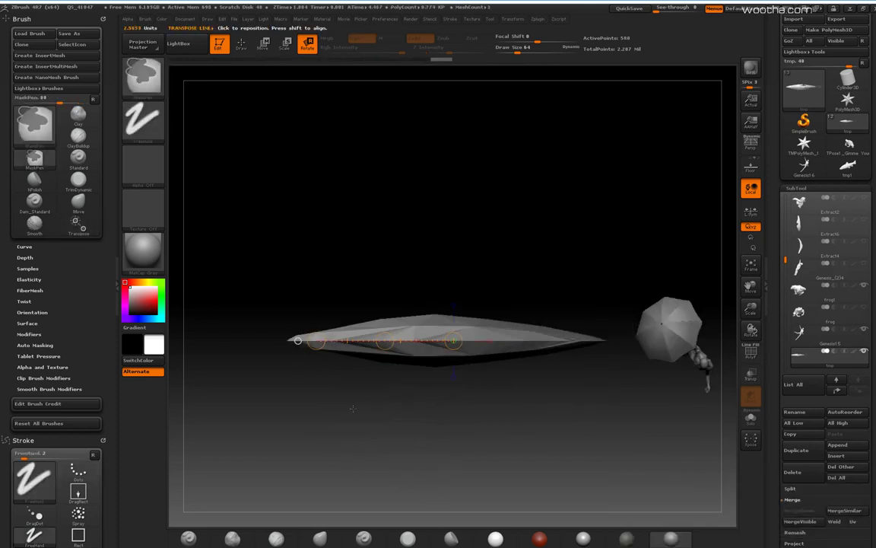
# - Bend the head half of the merged fish downward in the top view with Transpose Rotate
pyautogui.press('q')
pyautogui.press('r')
pyautogui.moveTo(449, 449)
pyautogui.mouseDown()
pyautogui.moveTo(414, 365)
pyautogui.moveTo(438, 388)
pyautogui.moveTo(441, 456)
pyautogui.mouseUp()
pyautogui.press('f')
pyautogui.press('f')
pyautogui.moveTo(586, 379); pyautogui.dragTo(613, 387)
pyautogui.moveTo(324, 234); pyautogui.dragTo(350, 281)
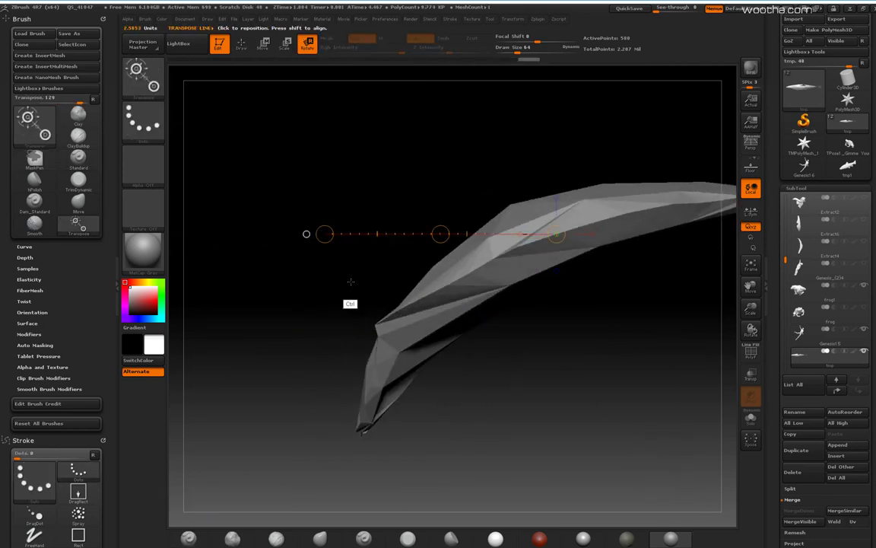
# - Continue curving the fish's body toward the tail with Transpose Rotate and check it from the side
pyautogui.press('f')
pyautogui.moveTo(524, 464)
pyautogui.mouseDown()
pyautogui.moveTo(520, 411)
pyautogui.moveTo(520, 472)
pyautogui.mouseUp()
pyautogui.moveTo(277, 280); pyautogui.dragTo(312, 312)
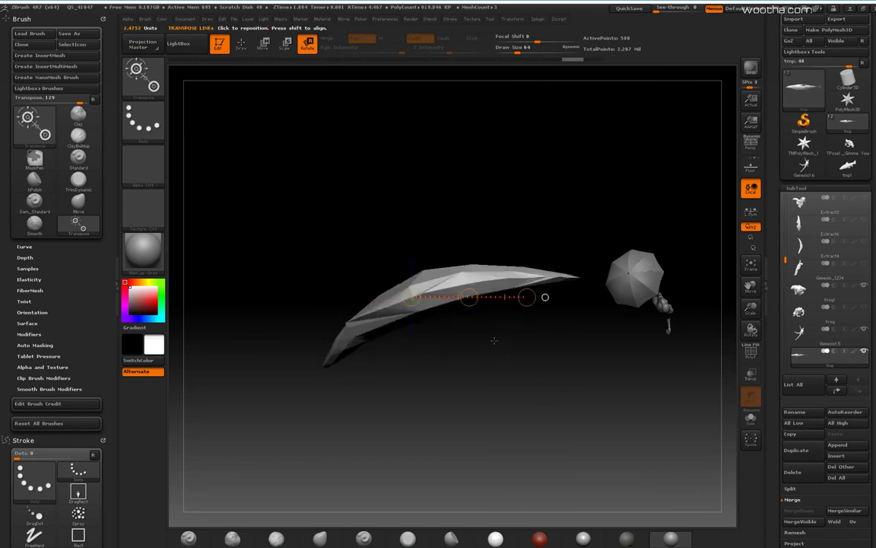
pyautogui.hotkey('ctrl', 'shift', 'z')
pyautogui.hotkey('ctrl', 'shift', 'z')
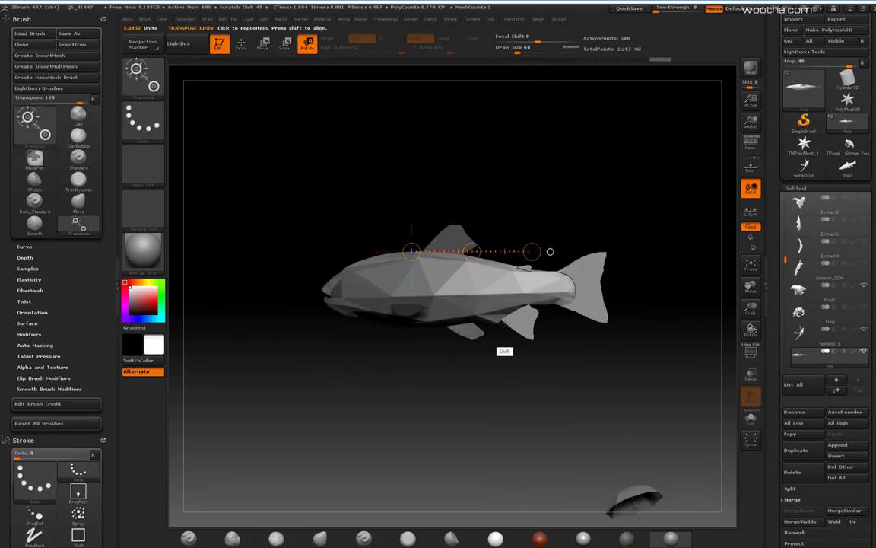
# - Curve the fish's tail further using the Move Topological brush at a draw size of 639
pyautogui.moveTo(517, 365); pyautogui.dragTo(549, 350)
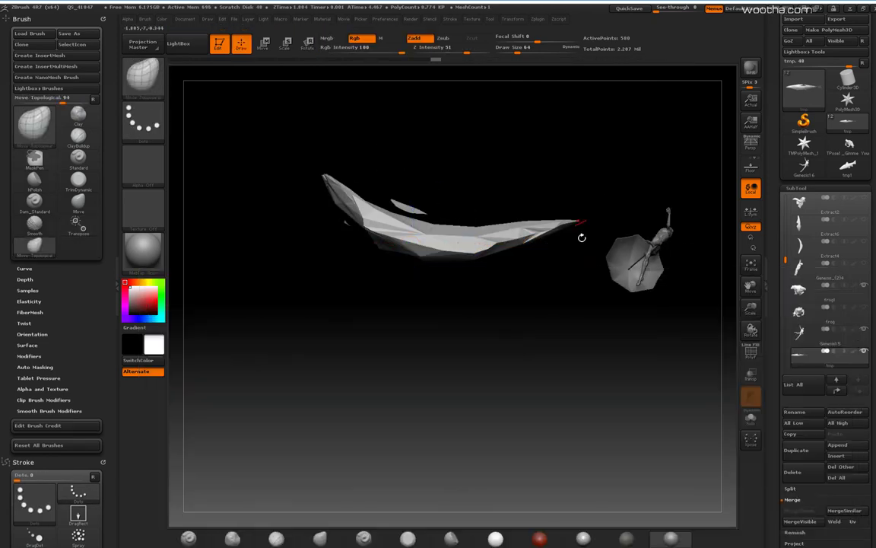
pyautogui.press('space')
pyautogui.moveTo(582, 263)
pyautogui.mouseDown()
pyautogui.moveTo(566, 279)
pyautogui.moveTo(629, 274)
pyautogui.moveTo(610, 284)
pyautogui.moveTo(607, 263)
pyautogui.mouseUp()
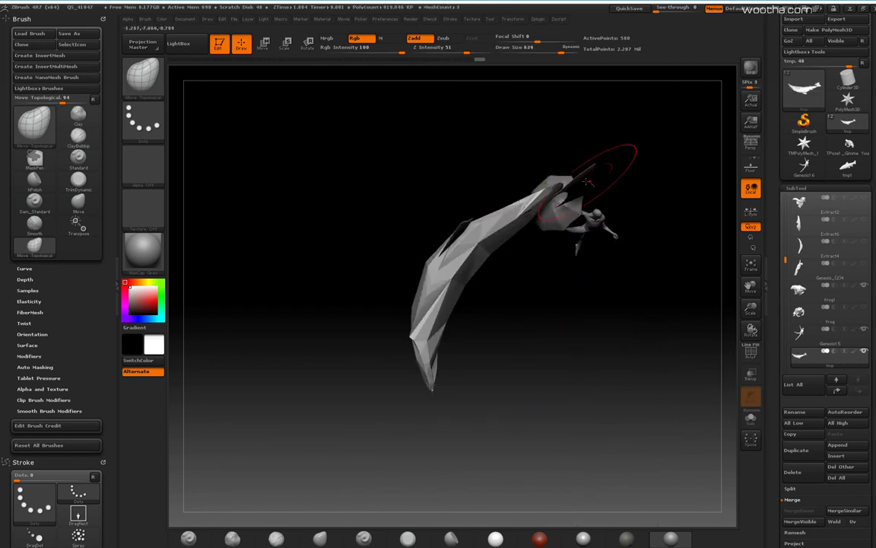
# - Turn on double-sided display for the fish subtool in its display properties
pyautogui.moveTo(873, 446); pyautogui.dragTo(873, 431)
pyautogui.scroll(-5, 872, 431)
pyautogui.hotkey('ctrl', 'shift', 'z')
pyautogui.hotkey('ctrl', 'shift', 'z')
pyautogui.hotkey('ctrl', 'shift', 'z')
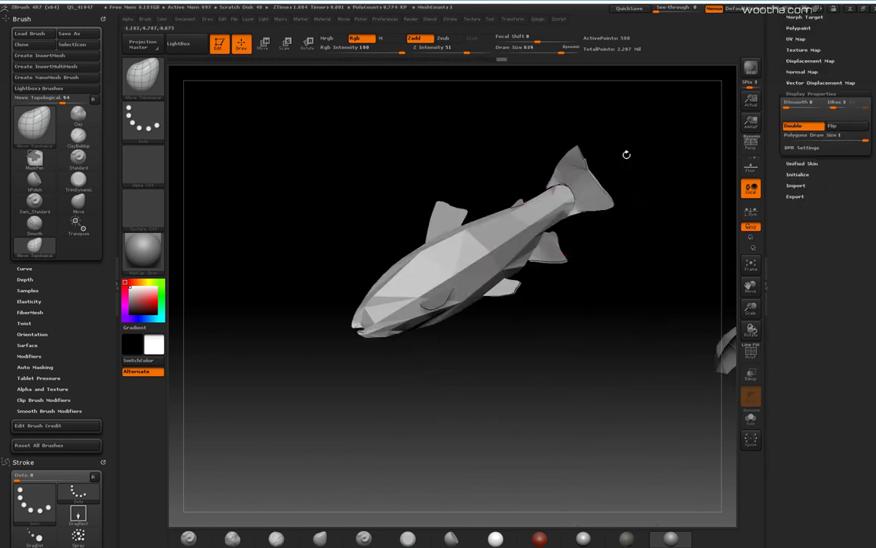
# - Refine the curve of the fish's body, fins and tail with the Move Topological brush, working from several angles
pyautogui.hotkey('ctrl', 'shift', 'z')
pyautogui.hotkey('ctrl', 'shift', 'z')
pyautogui.hotkey('ctrl', 'shift', 'z')
pyautogui.hotkey('ctrl', 'shift', 'z')
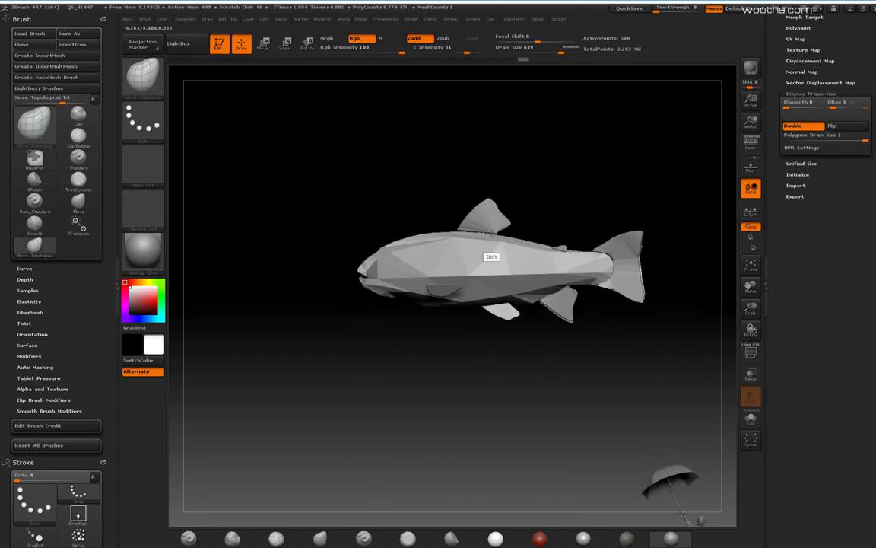
pyautogui.hotkey('ctrl', 'shift', 'z')
pyautogui.hotkey('ctrl', 'shift', 'z')
pyautogui.hotkey('ctrl', 'shift', 'z')
pyautogui.hotkey('ctrl', 'shift', 'z')
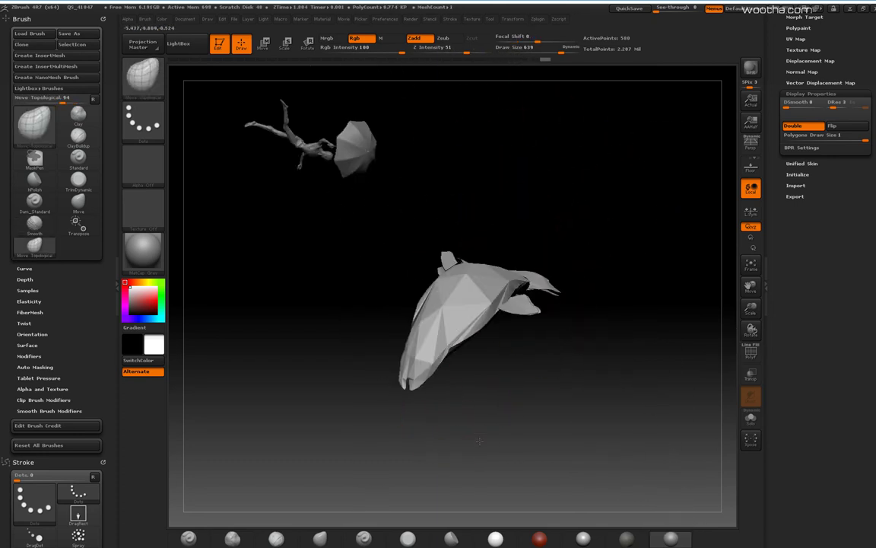
pyautogui.hotkey('ctrl', 'shift', 'z')
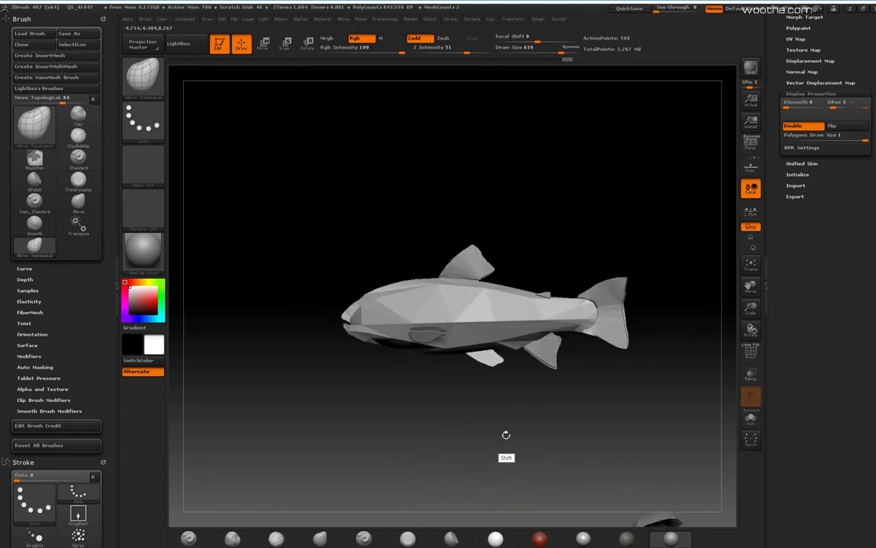
# - Move the fish between the umbrella figure and the frog, and send the scene to KeyShot with a BPR render
pyautogui.moveTo(517, 450)
pyautogui.mouseDown()
pyautogui.moveTo(661, 391)
pyautogui.moveTo(566, 255)
pyautogui.mouseUp()
pyautogui.press('w')
pyautogui.moveTo(380, 192); pyautogui.dragTo(534, 192)
pyautogui.moveTo(457, 191)
pyautogui.mouseDown()
pyautogui.moveTo(642, 299)
pyautogui.moveTo(654, 370)
pyautogui.moveTo(631, 390)
pyautogui.moveTo(648, 413)
pyautogui.mouseUp()
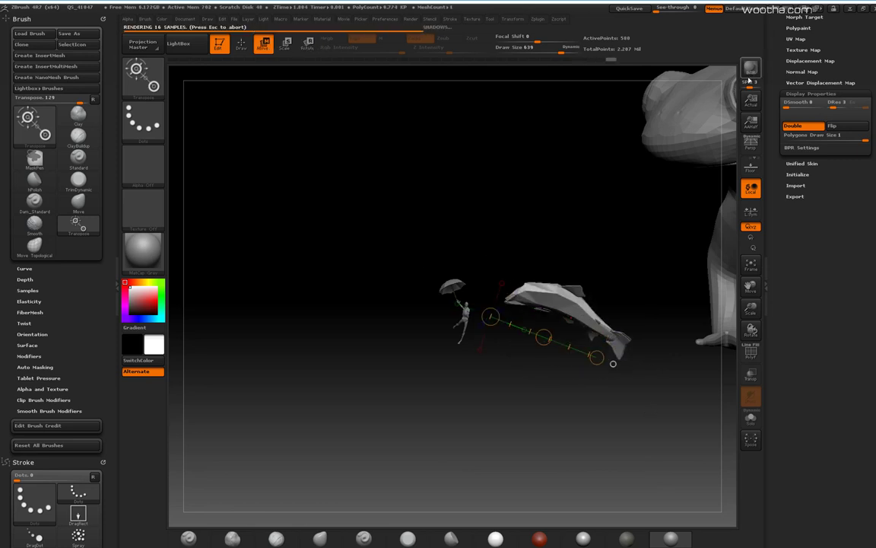
pyautogui.click(411, 18)
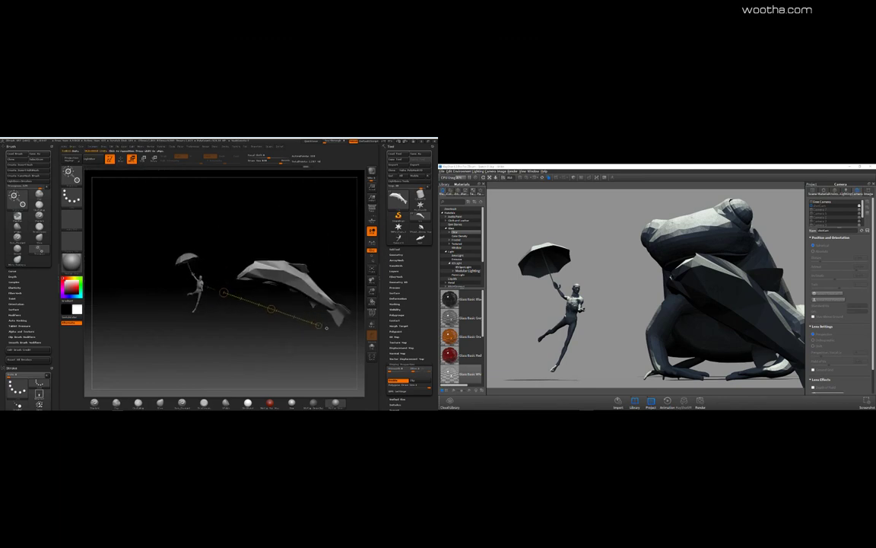
# - Shift the fish closer to the umbrella figure with Transpose Move
pyautogui.press('r')
pyautogui.moveTo(242, 343); pyautogui.dragTo(247, 293)
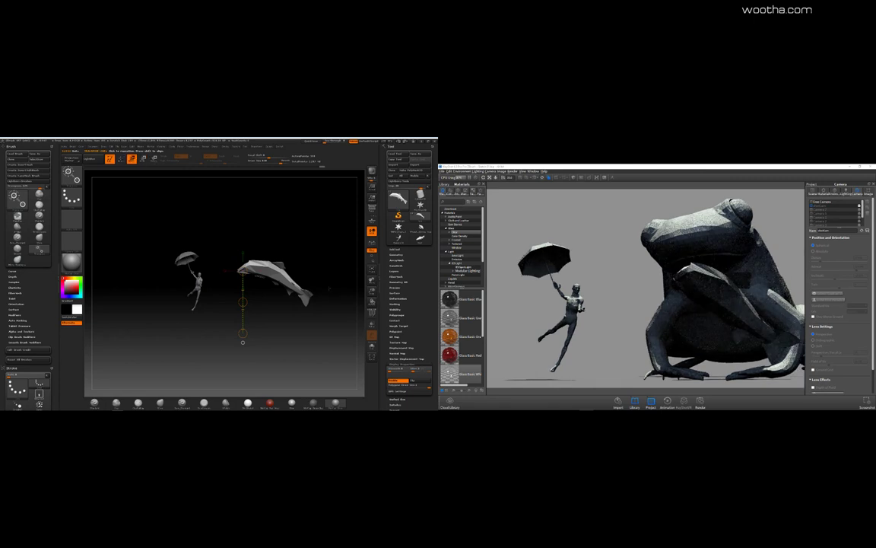
pyautogui.press('w')
pyautogui.moveTo(333, 278); pyautogui.dragTo(307, 278)
# - Switch to KeyShot and adjust the texture settings of the sculpt's Diffuse material
pyautogui.click(824, 192)
pyautogui.doubleClick(823, 324)
pyautogui.click(844, 225)
pyautogui.click(825, 234)
pyautogui.click(839, 231)
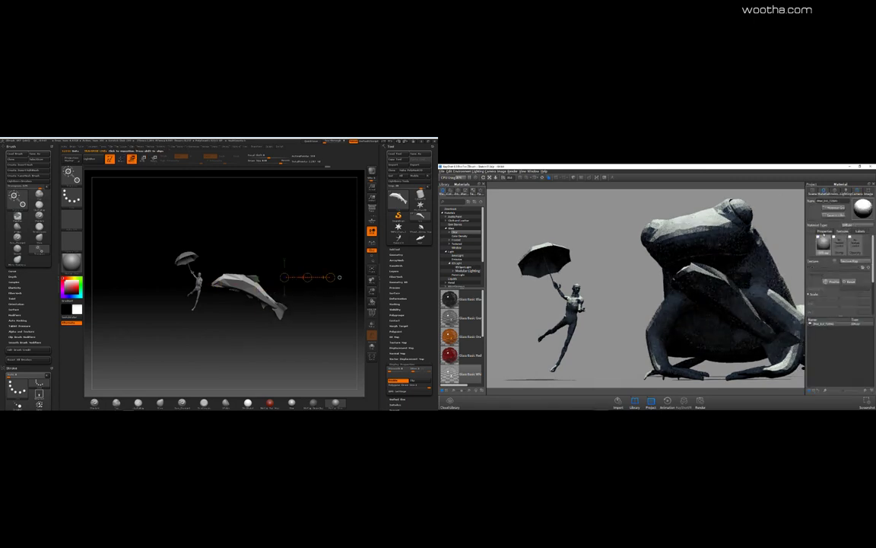
pyautogui.click(852, 238)
pyautogui.click(847, 311)
pyautogui.click(816, 192)
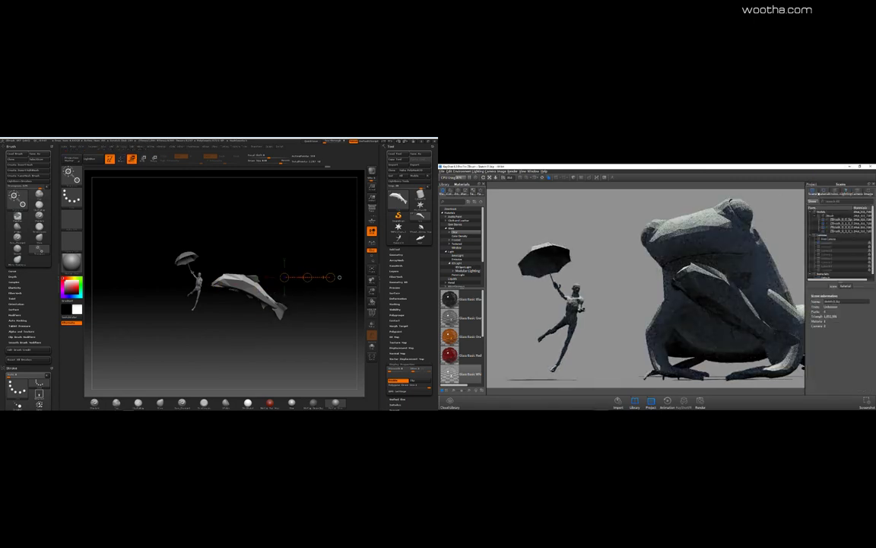
# - Switch back to ZBrush, fine-tune the fish's position beside the umbrella figure, and update the KeyShot scene with BPR renders
pyautogui.moveTo(332, 349)
pyautogui.mouseDown()
pyautogui.moveTo(332, 368)
pyautogui.moveTo(358, 320)
pyautogui.mouseUp()
pyautogui.moveTo(286, 265); pyautogui.dragTo(327, 265)
pyautogui.moveTo(307, 266); pyautogui.dragTo(289, 265)
pyautogui.click(372, 171)
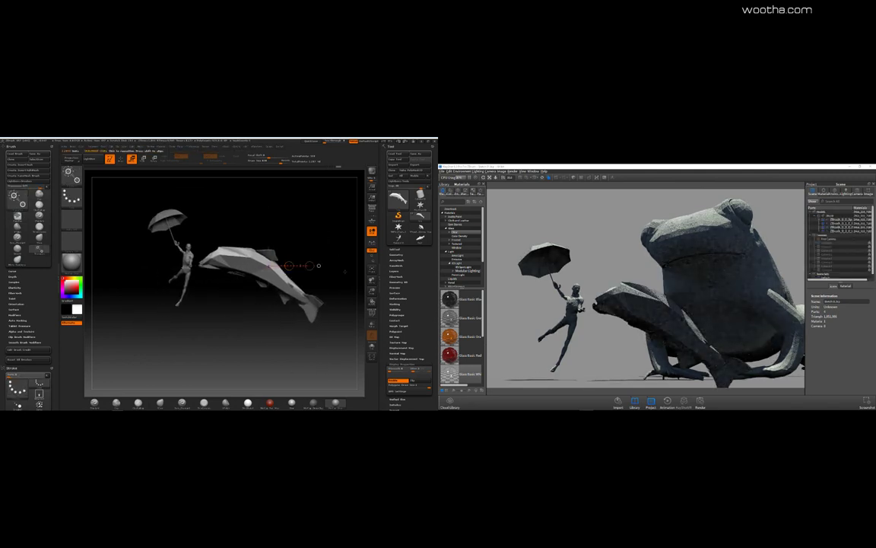
pyautogui.click(372, 171)
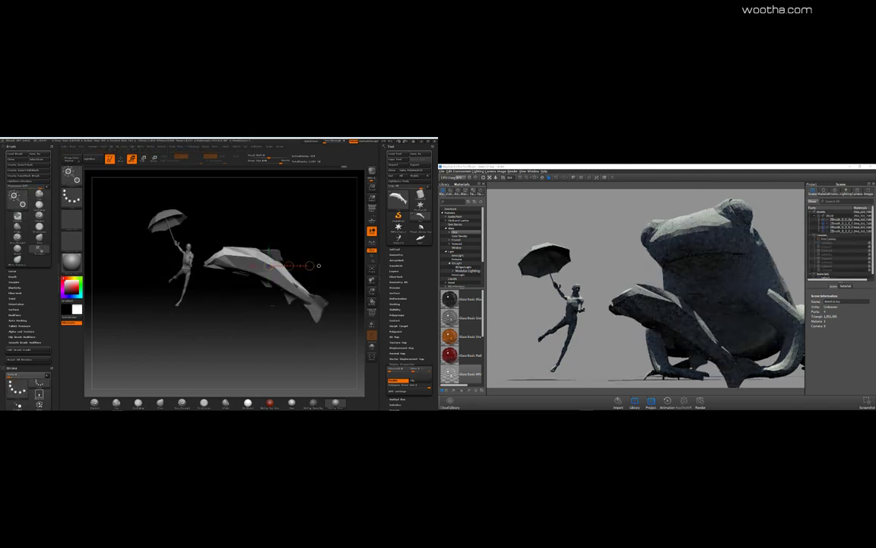
# - Move the fish farther from the umbrella figure, toward the frog, and update the KeyShot scene with a BPR render
pyautogui.moveTo(262, 286); pyautogui.dragTo(268, 327)
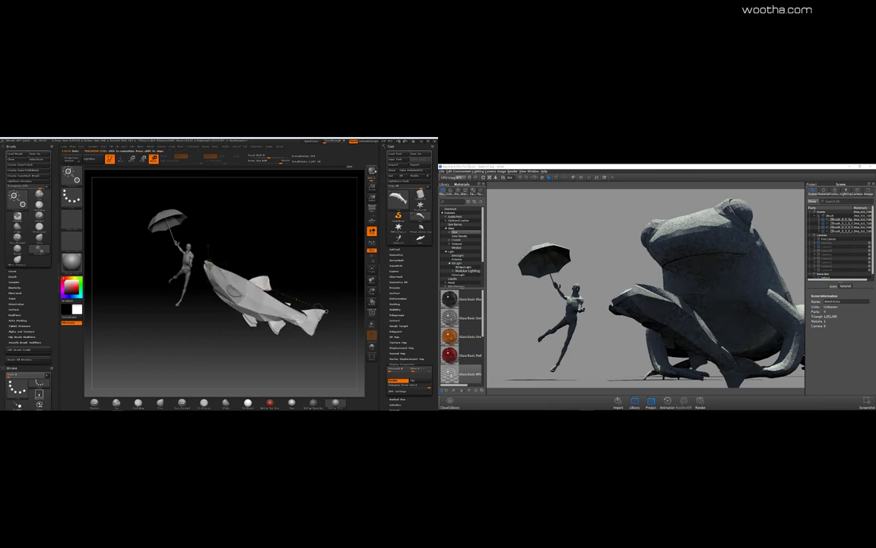
pyautogui.click(372, 171)
pyautogui.moveTo(325, 310); pyautogui.dragTo(326, 310)
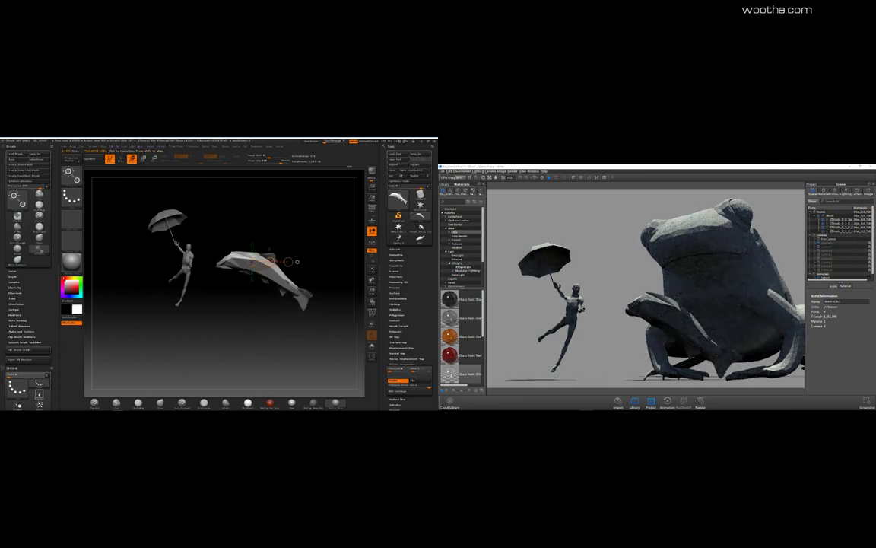
# - Tilt the fish slightly and shift it back toward the umbrella figure with Transpose Rotate and Move
pyautogui.moveTo(232, 290); pyautogui.dragTo(238, 302)
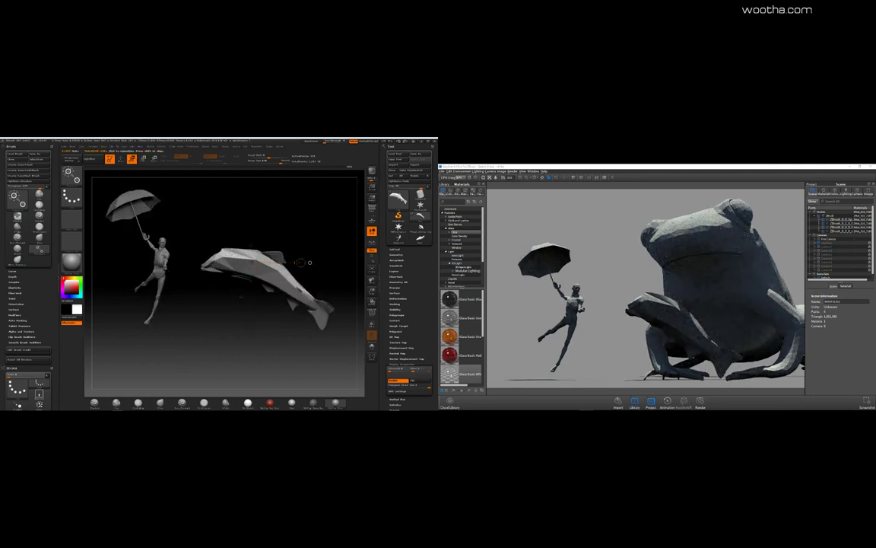
pyautogui.press('r')
pyautogui.moveTo(214, 262); pyautogui.dragTo(216, 253)
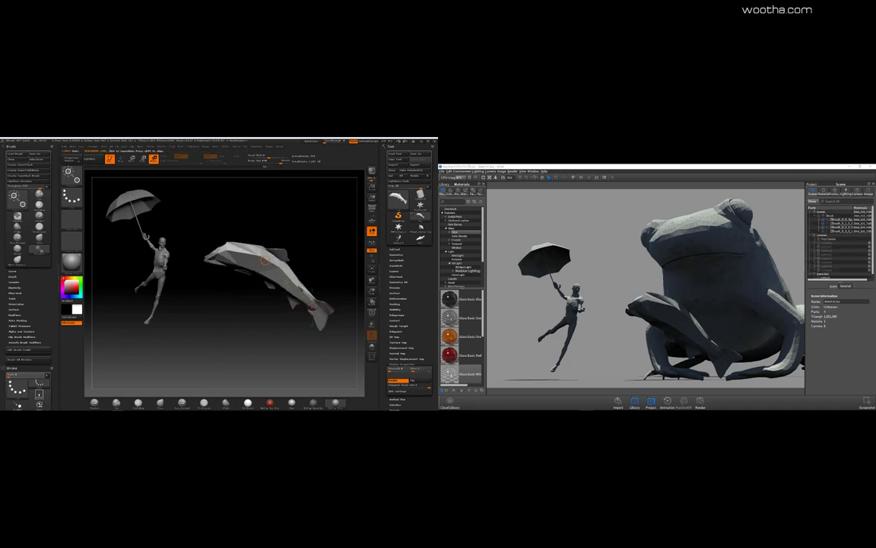
pyautogui.press('w')
pyautogui.moveTo(283, 279); pyautogui.dragTo(293, 273)
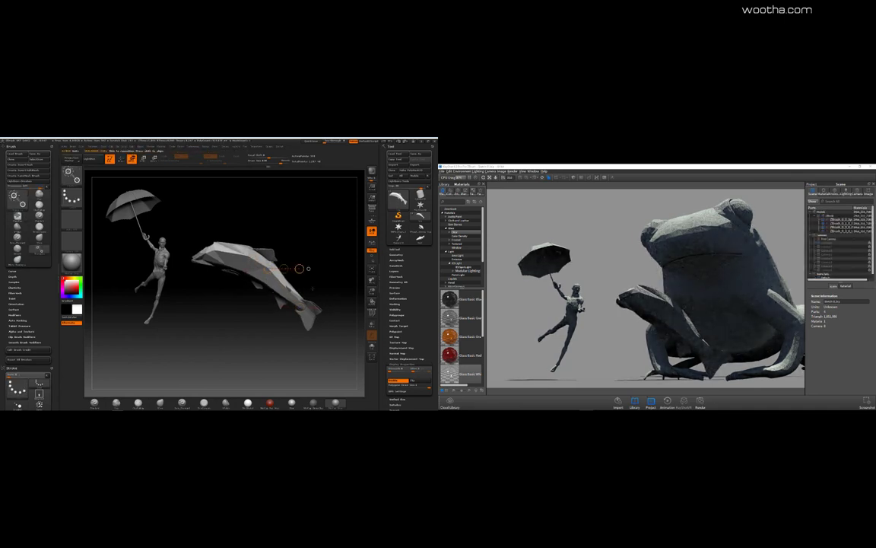
pyautogui.hotkey('ctrl', 'z')
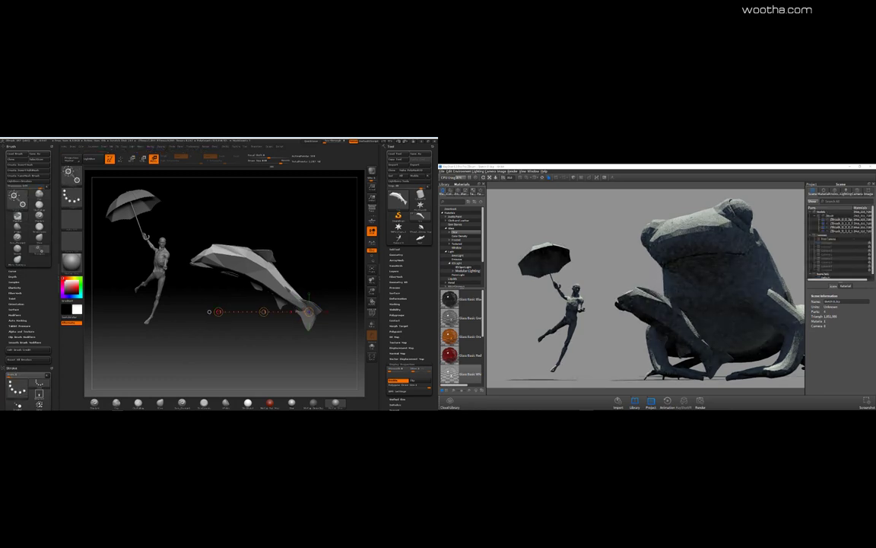
# - Turn the fish using a view from above, adjust its placement in front of the frog, and update the KeyShot scene with BPR renders
pyautogui.moveTo(196, 280); pyautogui.dragTo(267, 300)
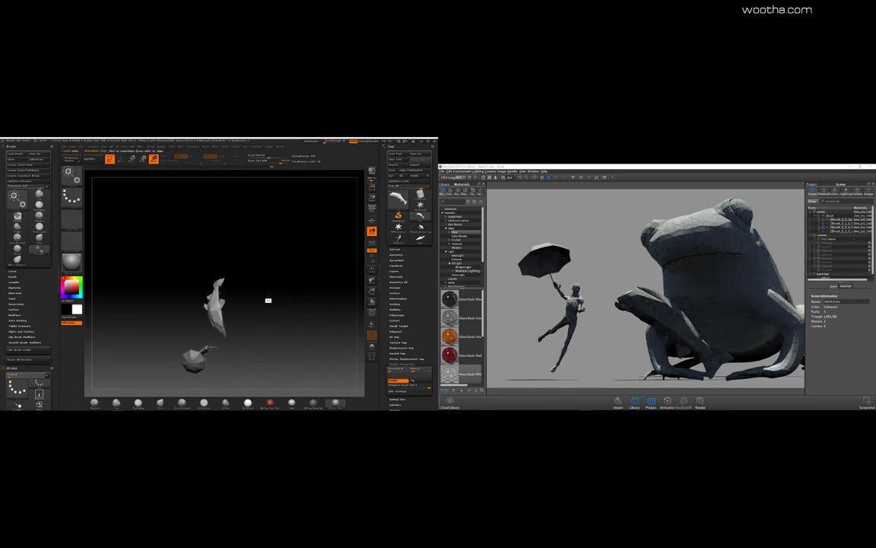
pyautogui.moveTo(334, 355); pyautogui.dragTo(252, 337)
pyautogui.press('r')
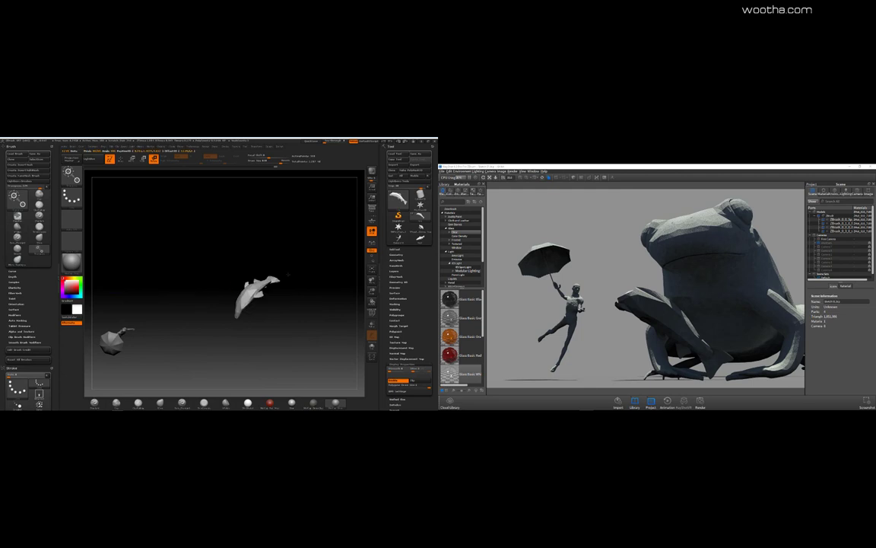
pyautogui.moveTo(131, 222); pyautogui.dragTo(280, 308)
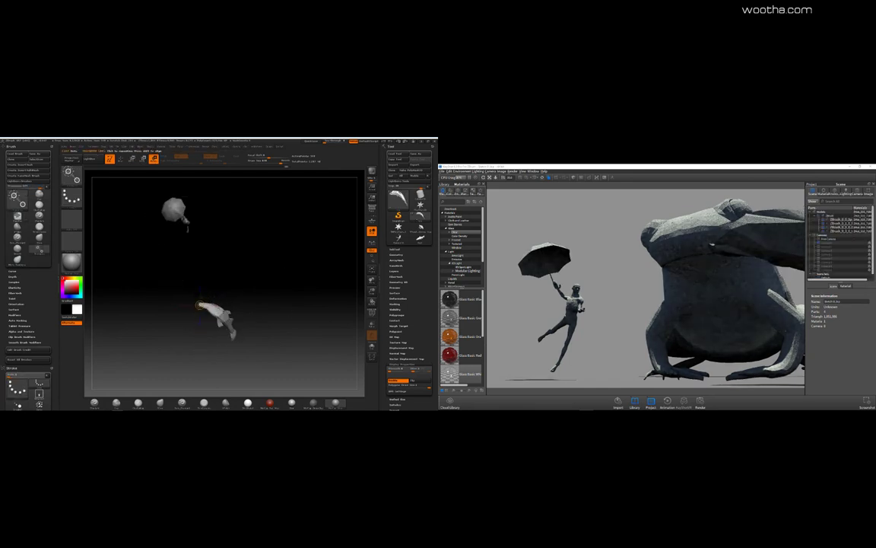
pyautogui.hotkey('shift', 'r')
pyautogui.moveTo(197, 266); pyautogui.dragTo(288, 339)
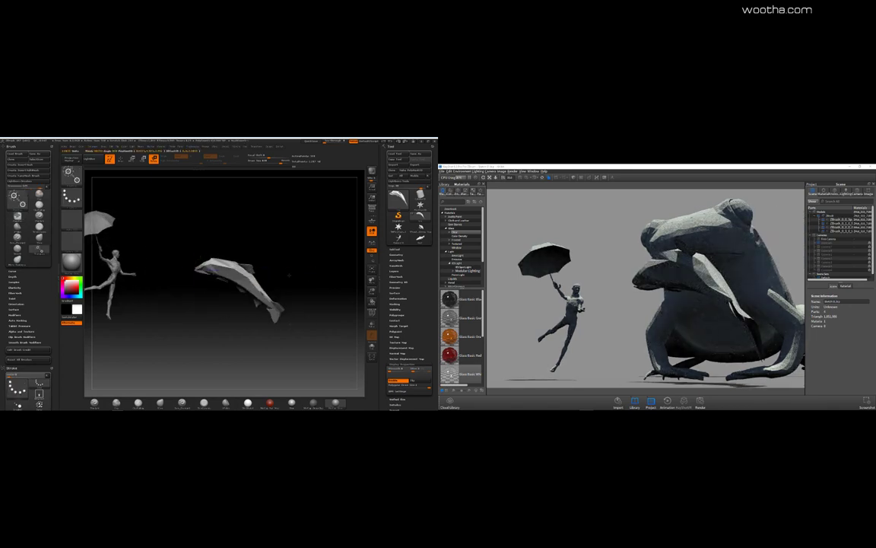
pyautogui.moveTo(196, 268); pyautogui.dragTo(295, 268)
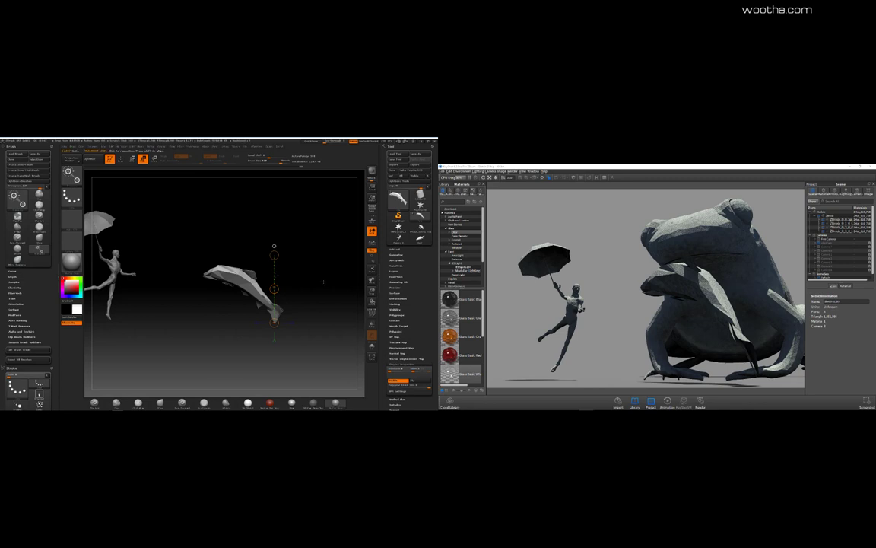
# - Move the frog back from the fish and send the new arrangement to KeyShot with a BPR render
pyautogui.moveTo(324, 281)
pyautogui.mouseDown()
pyautogui.moveTo(296, 303)
pyautogui.moveTo(305, 300)
pyautogui.mouseUp()
pyautogui.press('d')
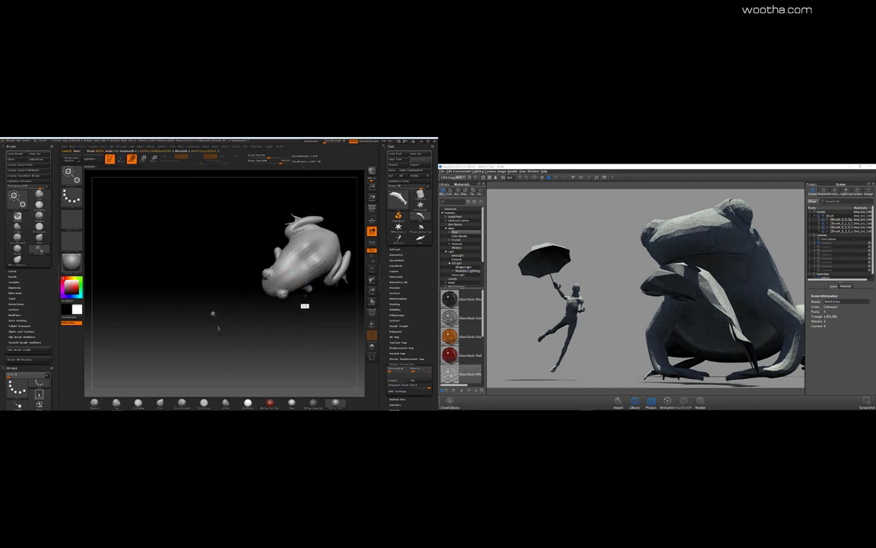
pyautogui.hotkey('shift', 'r')
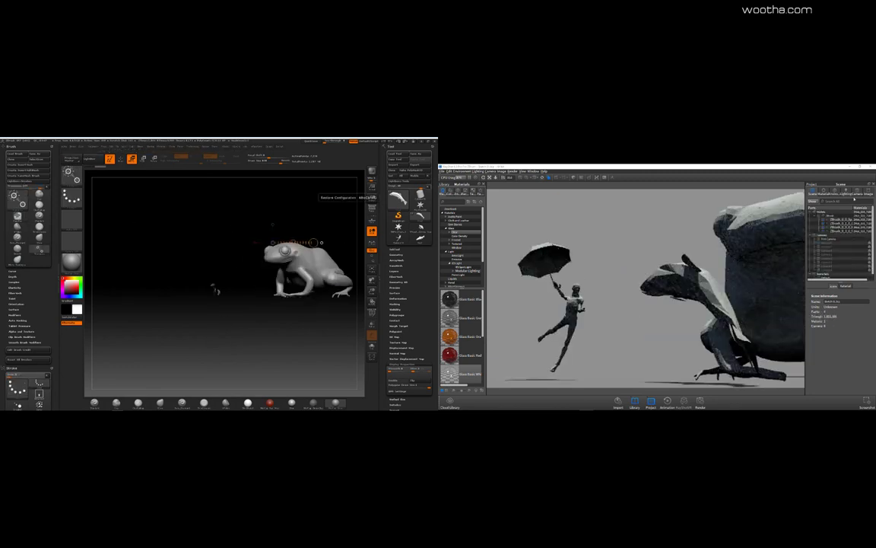
# - Switch to KeyShot, apply the Basic lighting preset, inspect the sculpts from another angle, and return to the saved shot camera
pyautogui.click(860, 194)
pyautogui.click(845, 194)
pyautogui.click(819, 215)
pyautogui.moveTo(719, 237); pyautogui.dragTo(618, 259)
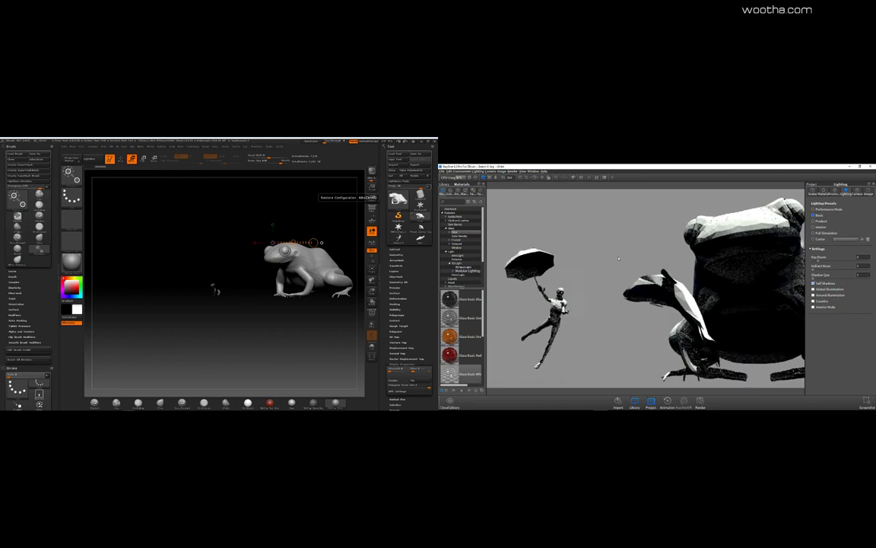
pyautogui.moveTo(708, 278); pyautogui.dragTo(689, 271)
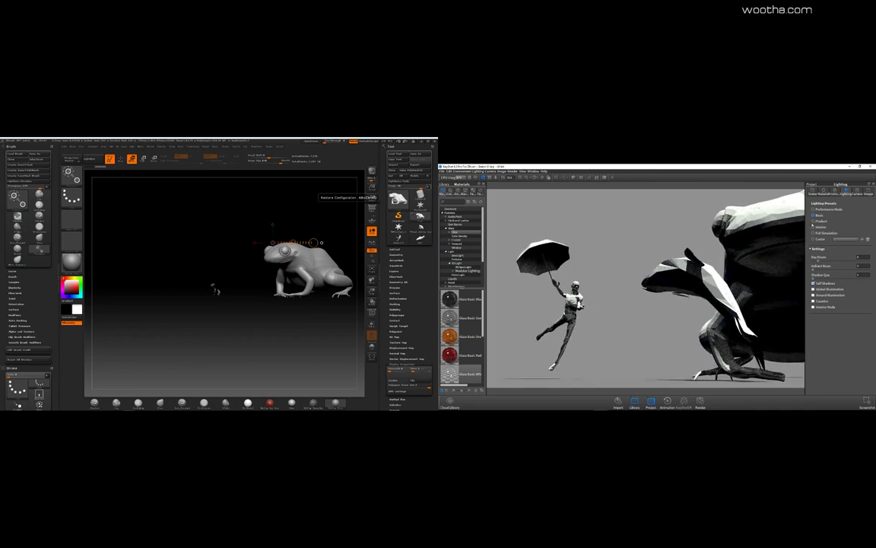
pyautogui.click(857, 189)
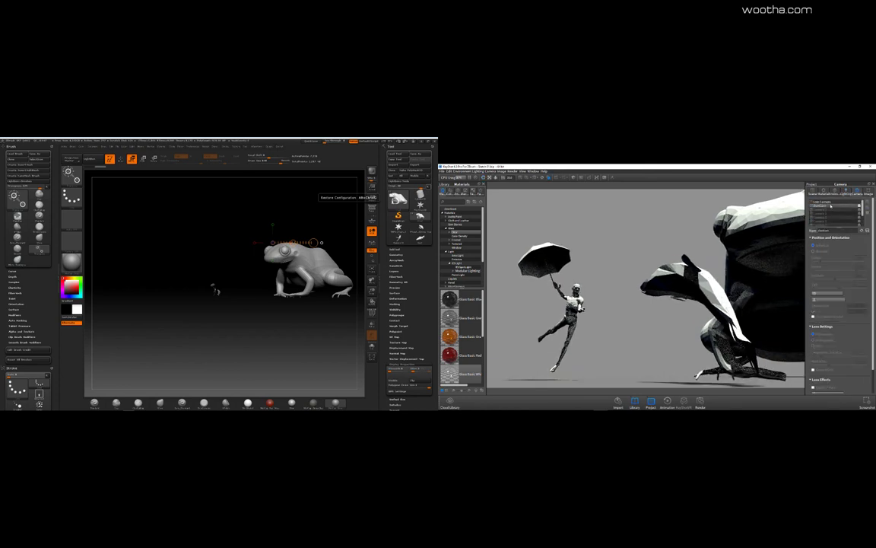
# - Switch back to ZBrush and set up a Transpose Rotate line from the umbrella figure to the frog
pyautogui.moveTo(282, 329); pyautogui.dragTo(219, 327)
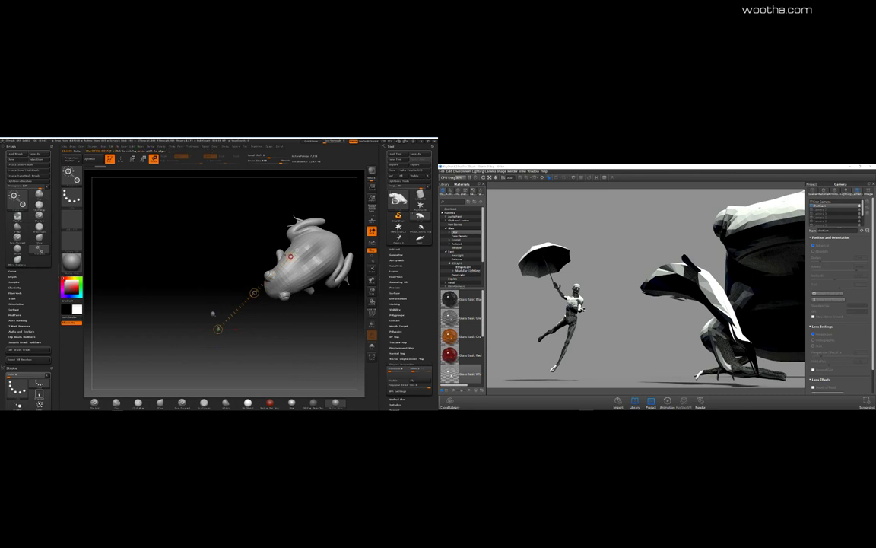